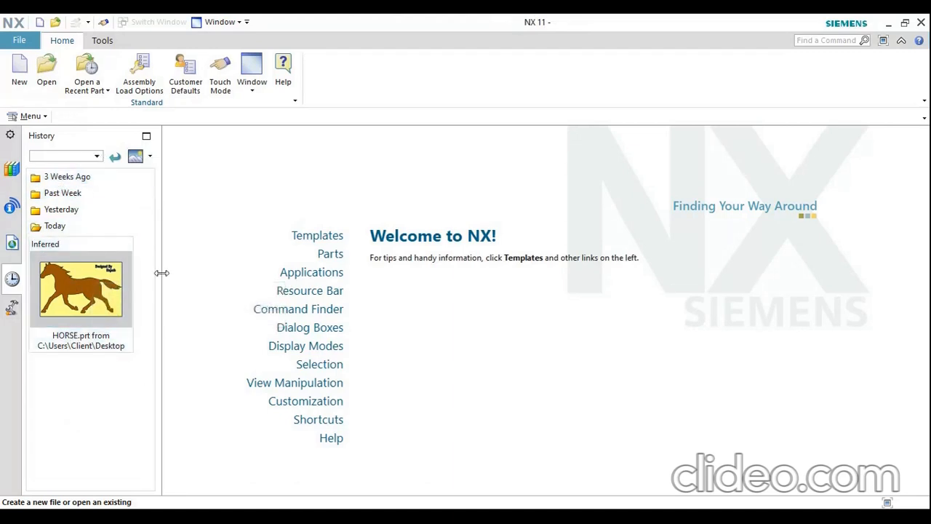
Widen the History panel
left_click_drag(161, 273, 217, 284)
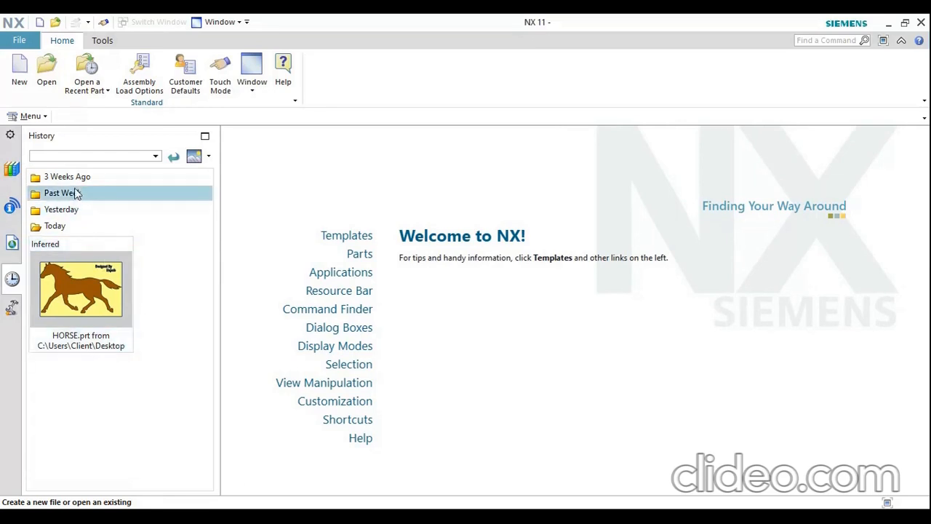
Examine the file commands, including the Close and Preferences options, and the movie recording tools
left_click(20, 41)
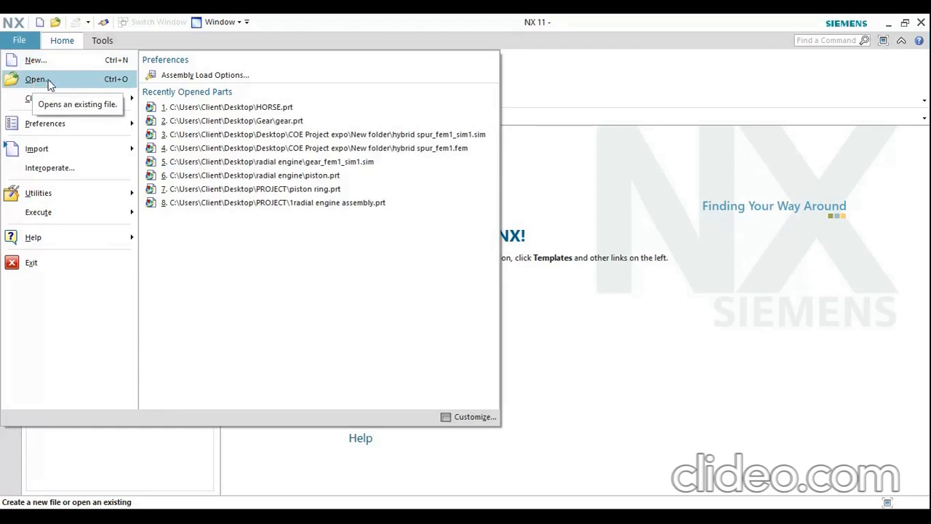
mouse_move(100, 104)
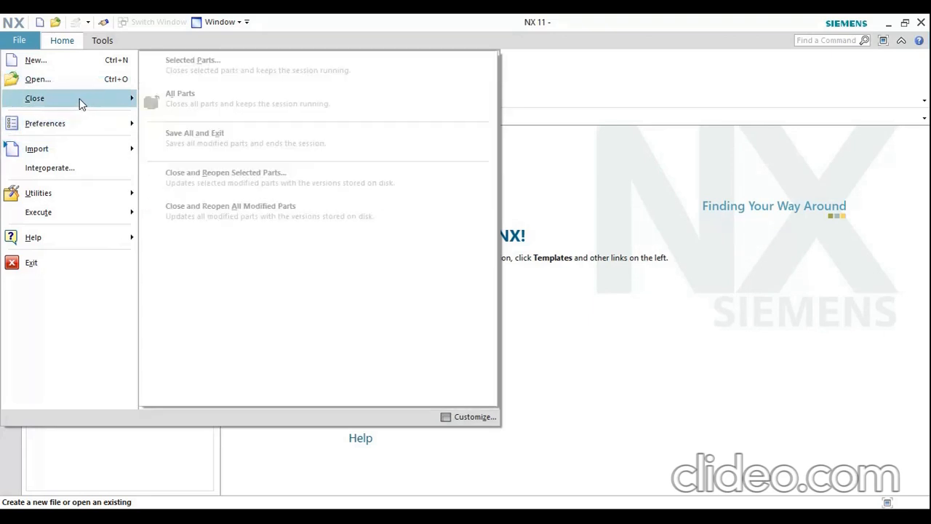
mouse_move(75, 124)
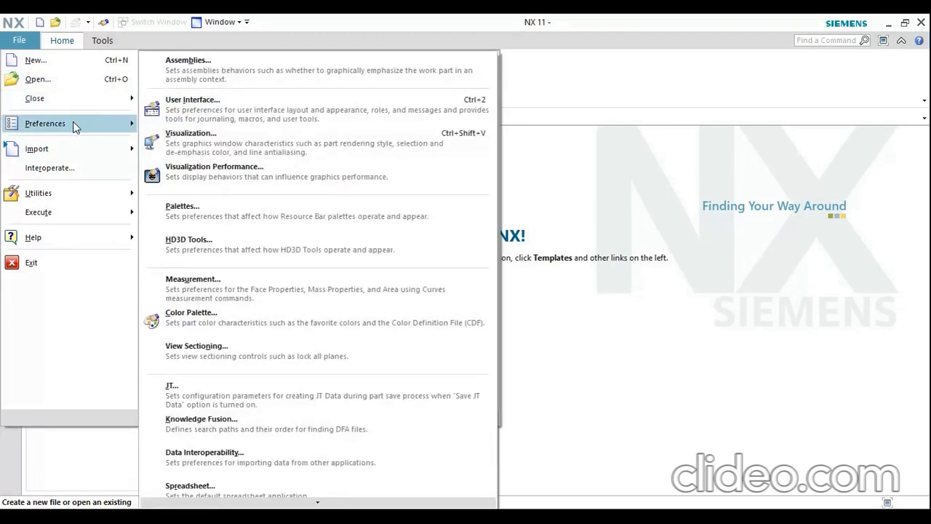
mouse_move(74, 152)
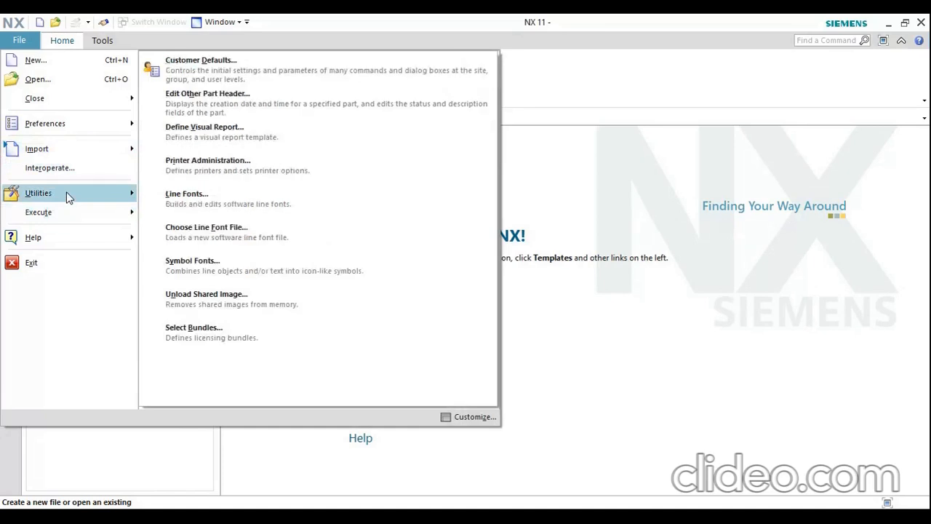
left_click(27, 42)
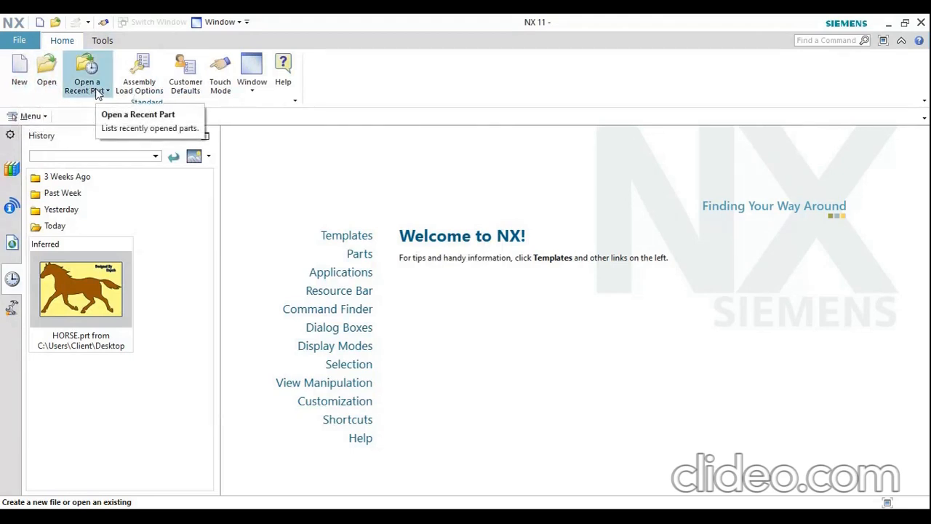
left_click(102, 41)
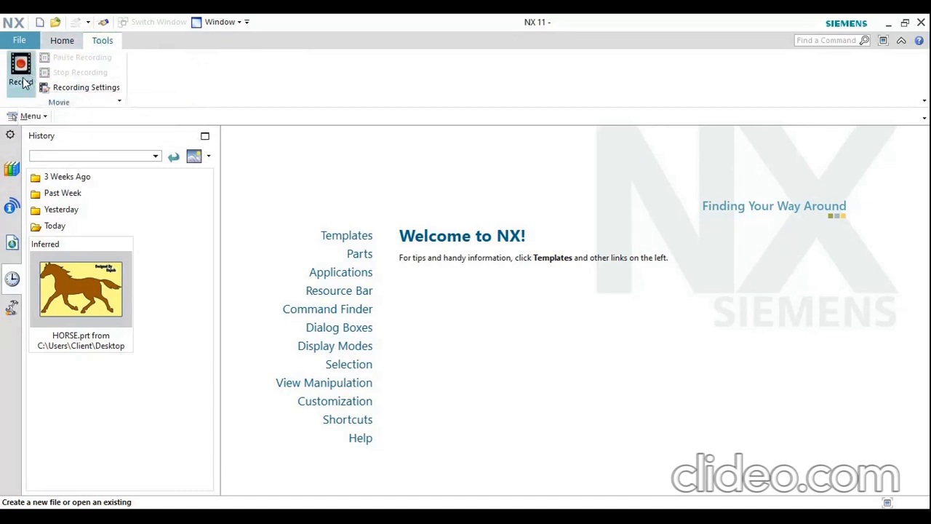
left_click(70, 43)
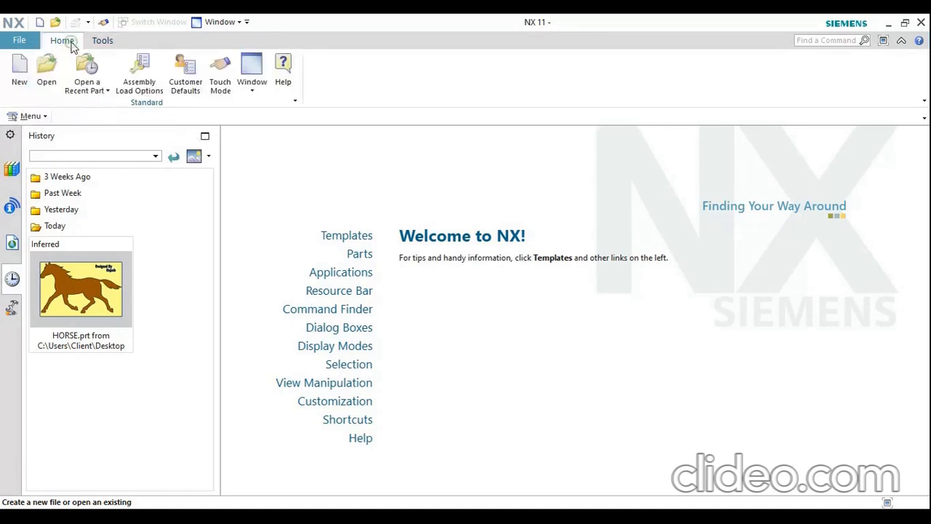
Open the HORSE part file from the Desktop to view the model, and close the part
left_click(45, 69)
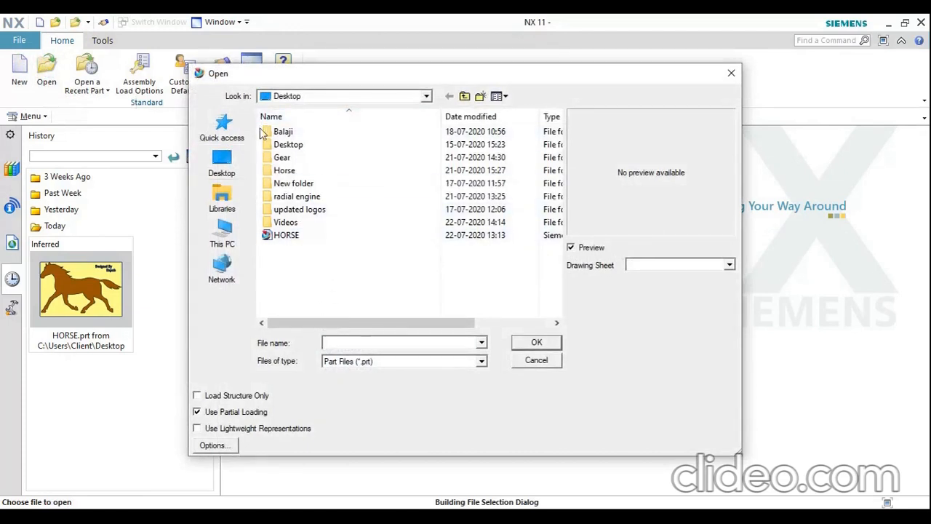
left_click(291, 236)
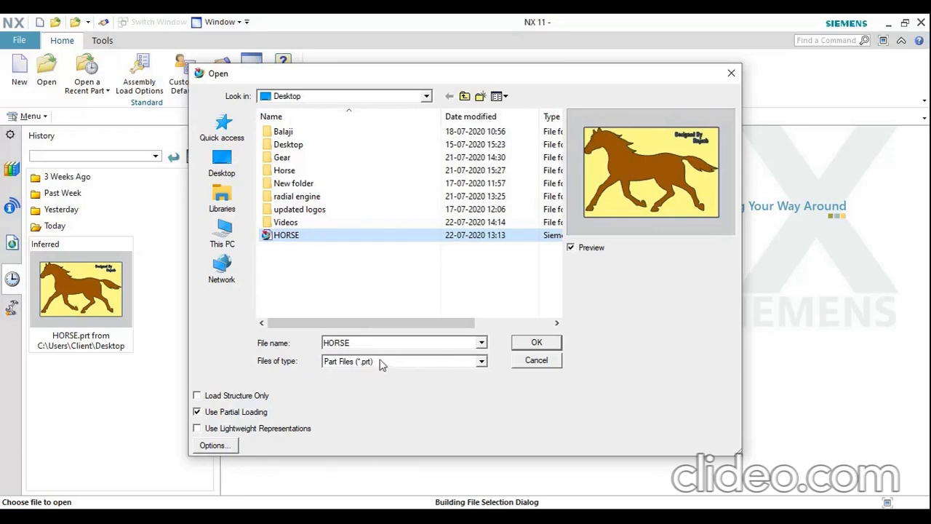
left_click(539, 342)
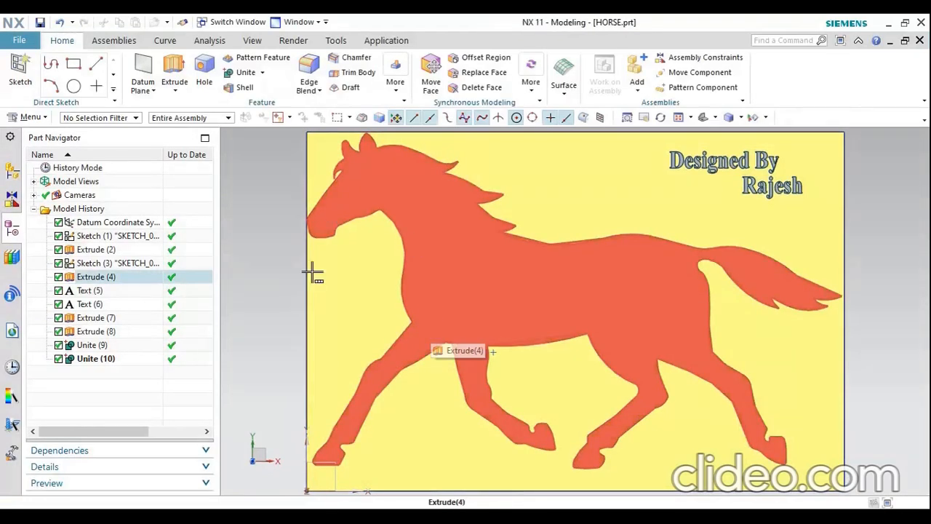
left_click(919, 42)
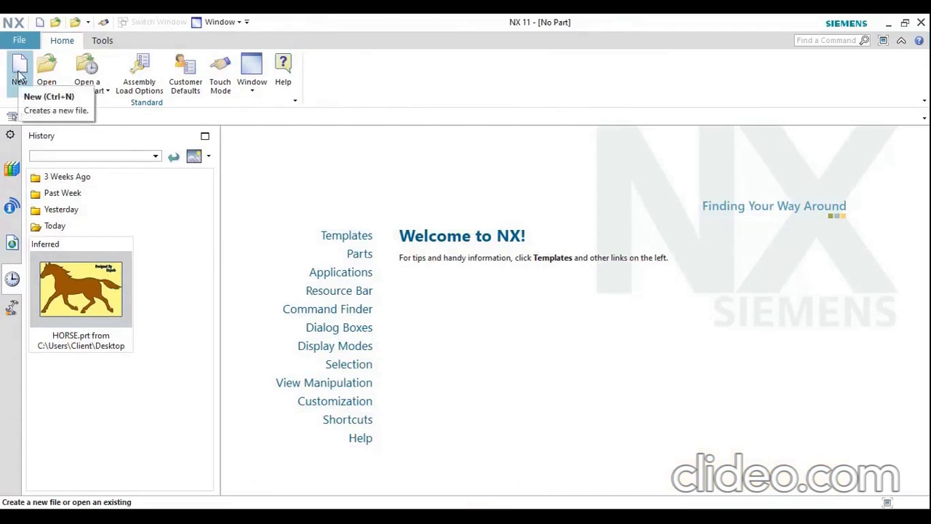
Start a new file with the model template units set to Millimeters
left_click(18, 71)
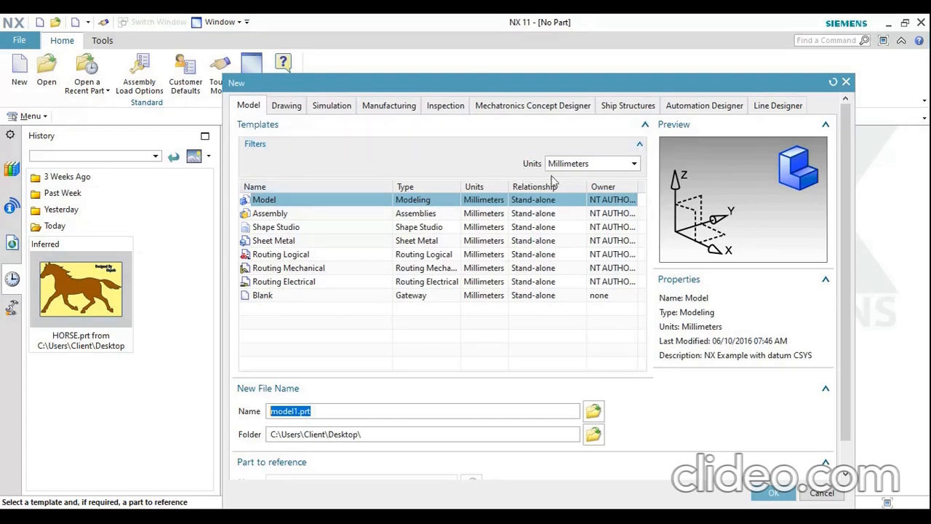
left_click(622, 166)
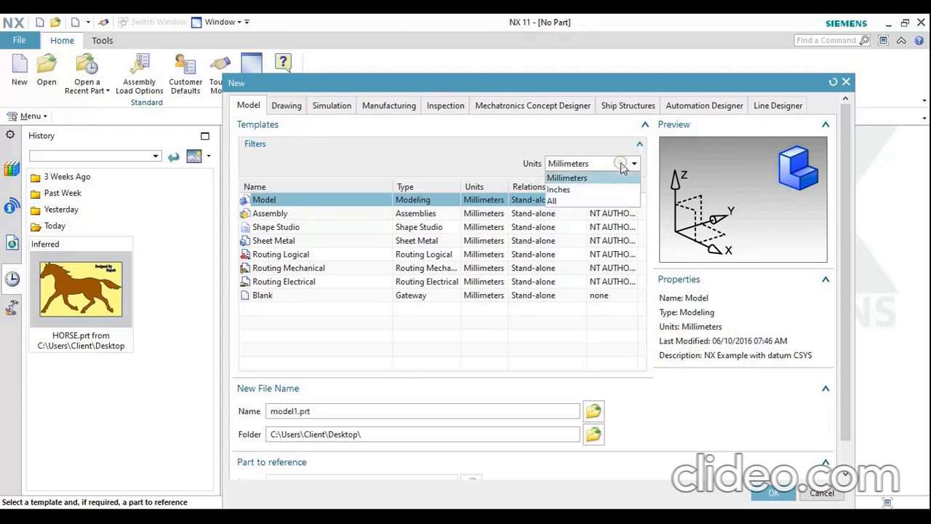
left_click(593, 178)
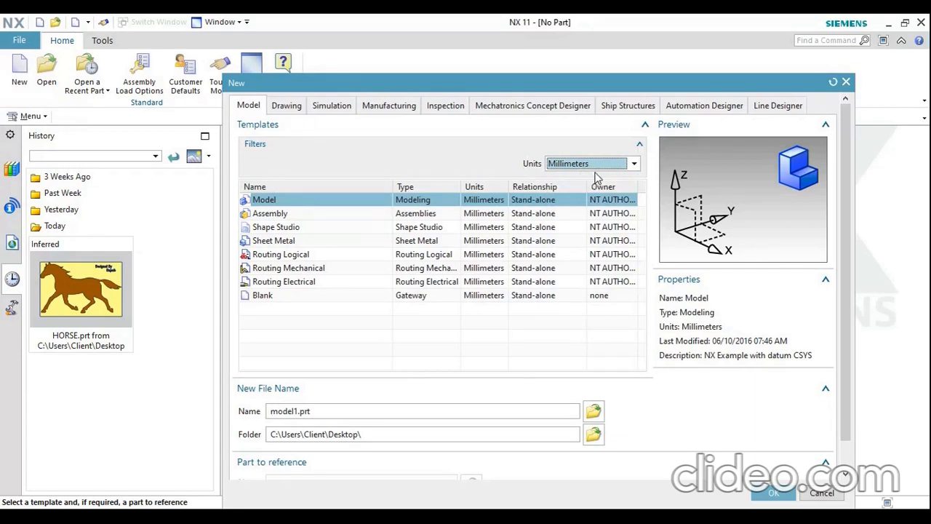
Switch the template units to Inches and back to Millimeters to compare the listed templates
left_click(606, 165)
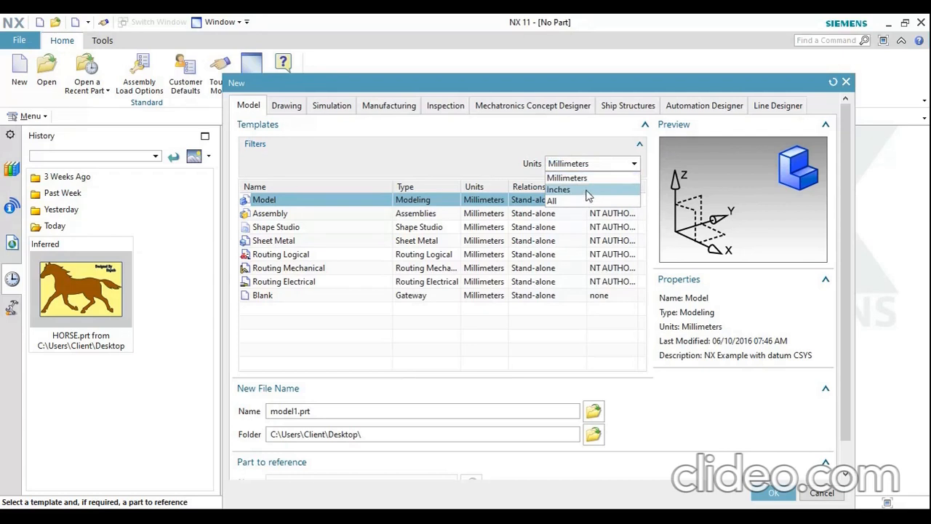
left_click(587, 191)
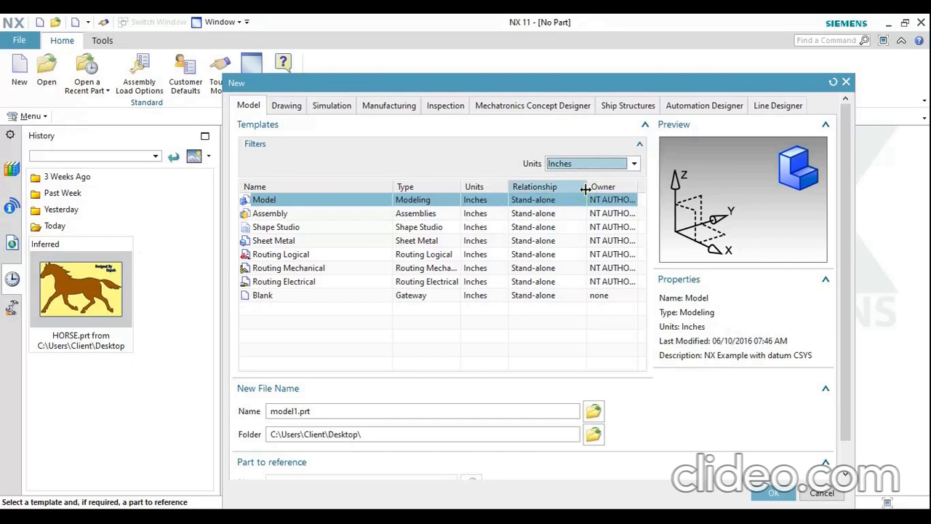
left_click(590, 163)
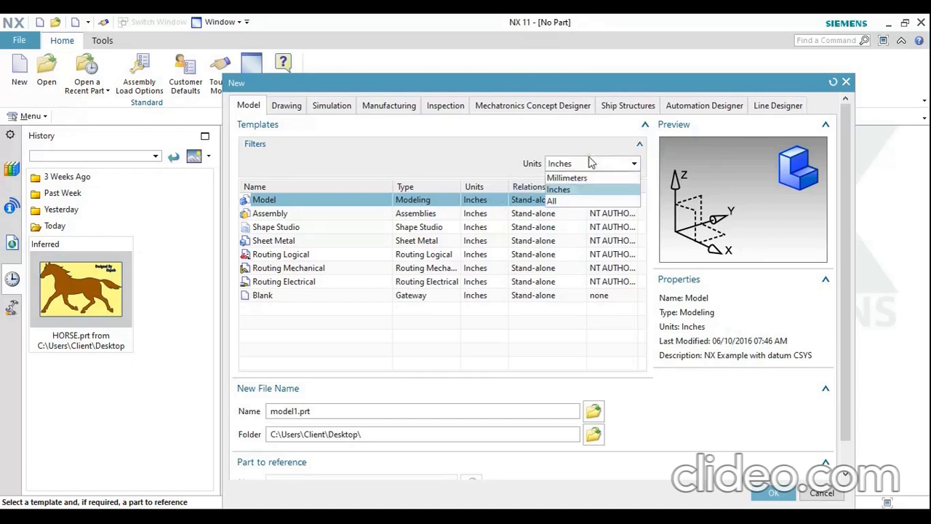
left_click(582, 179)
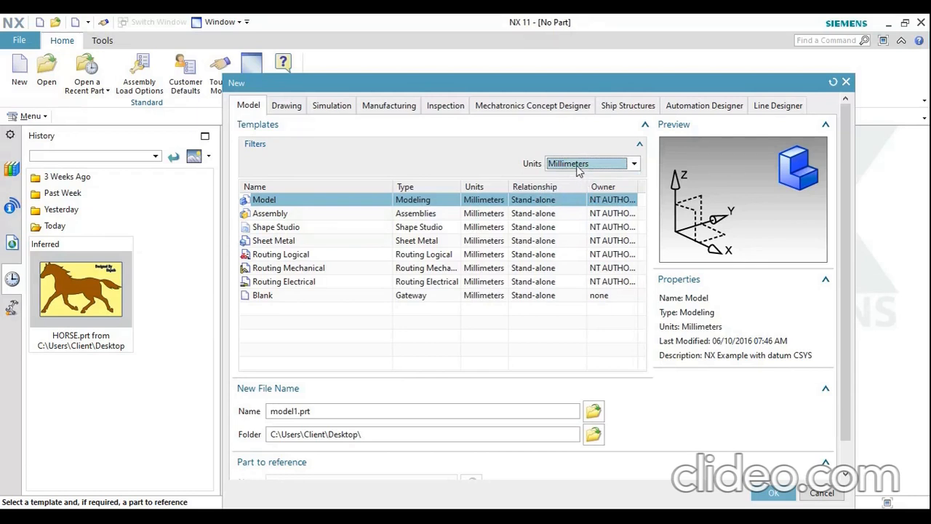
left_click(579, 166)
left_click(572, 189)
left_click(571, 164)
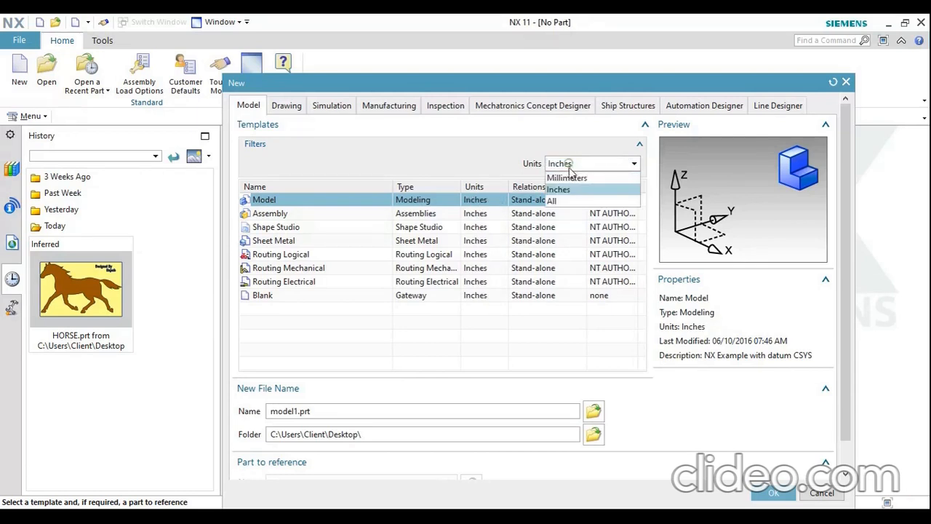
left_click(567, 177)
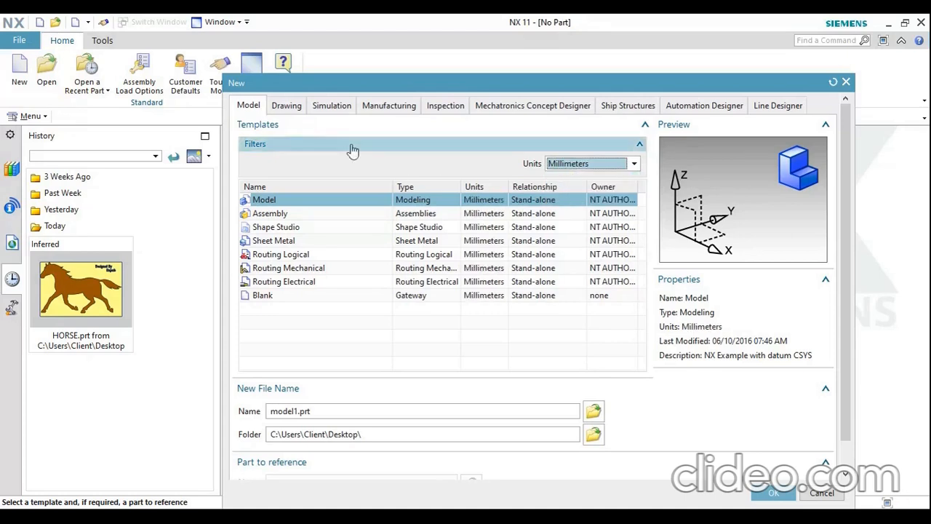
Examine the new-file templates of each category from Drawing and Simulation through Line Designer, returning to the Model templates
left_click(288, 106)
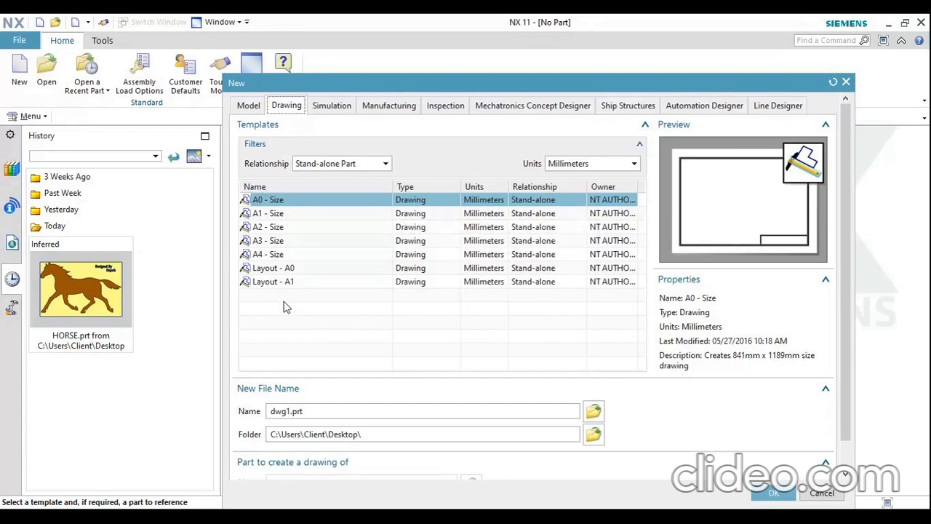
left_click(331, 109)
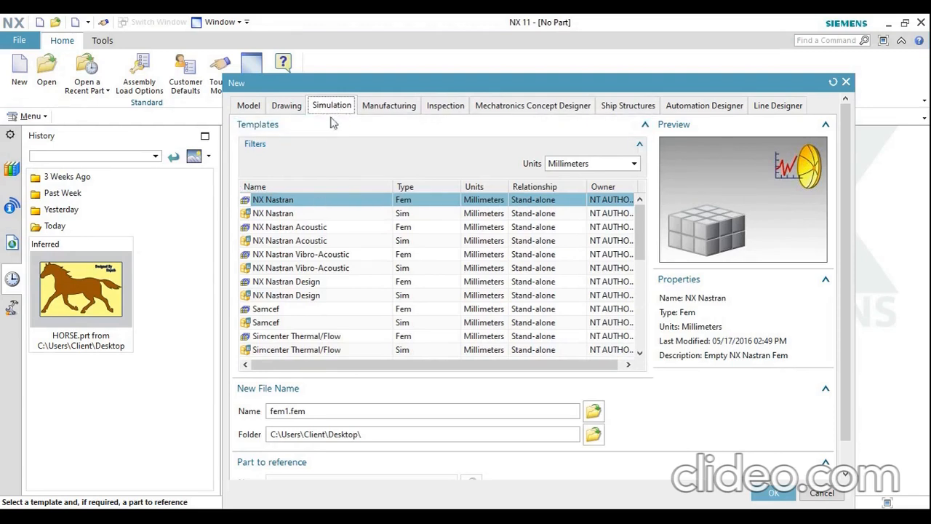
left_click(389, 106)
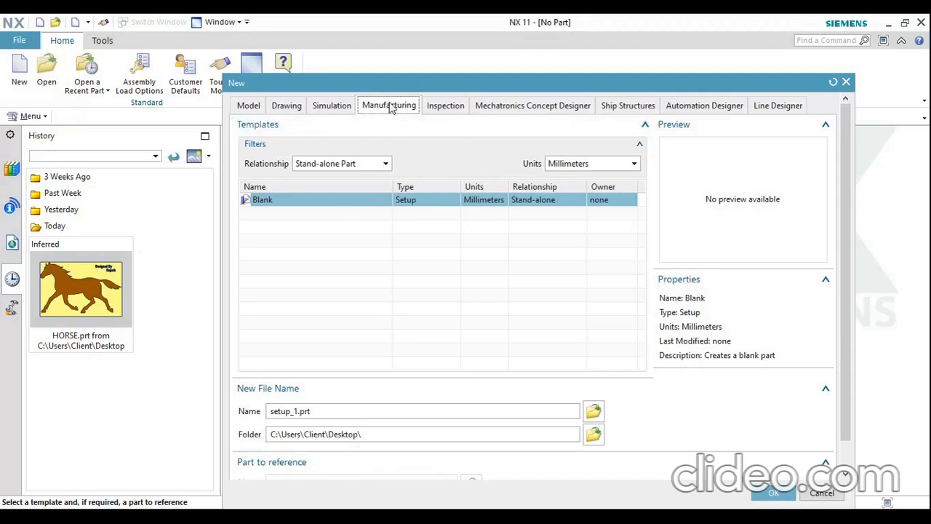
left_click(445, 106)
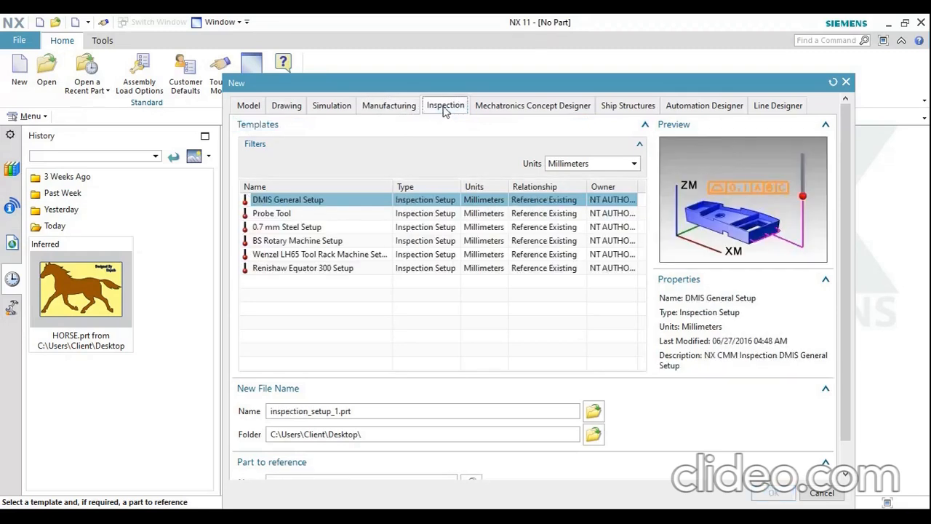
left_click(506, 108)
left_click(629, 106)
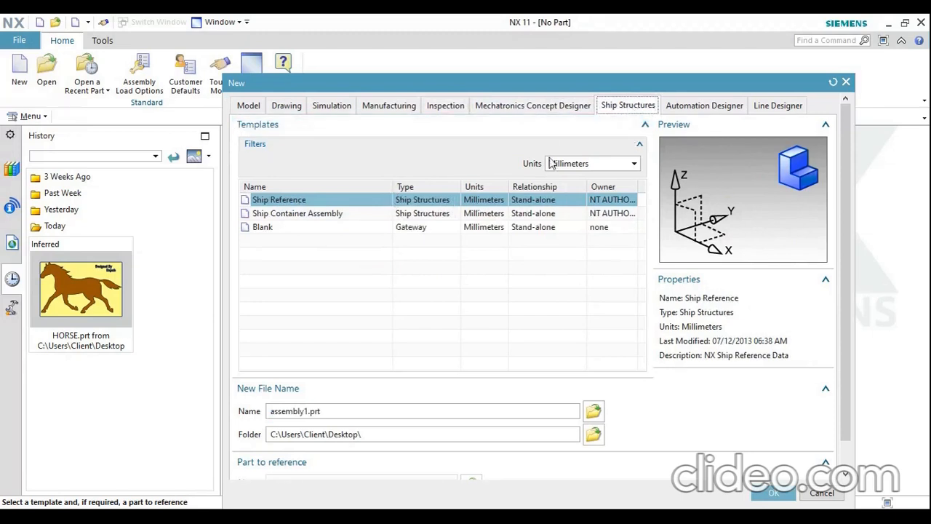
left_click(704, 105)
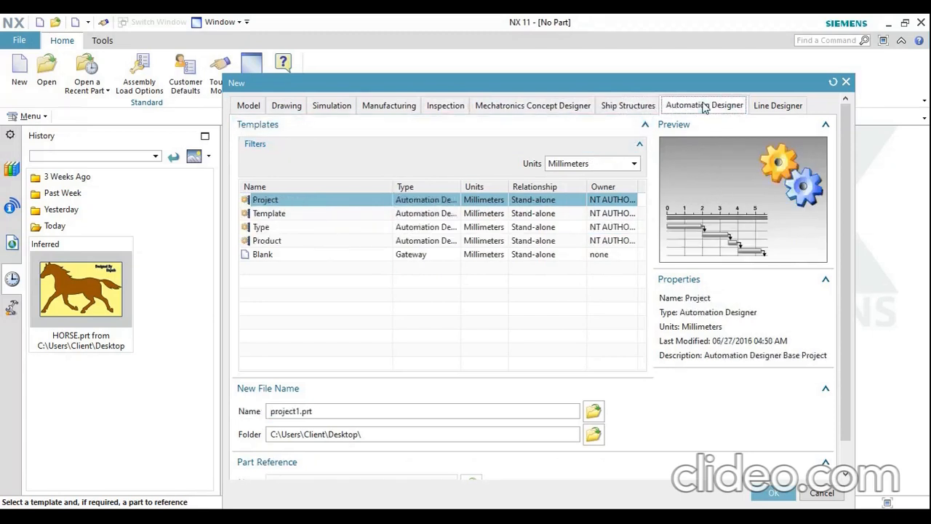
left_click(776, 109)
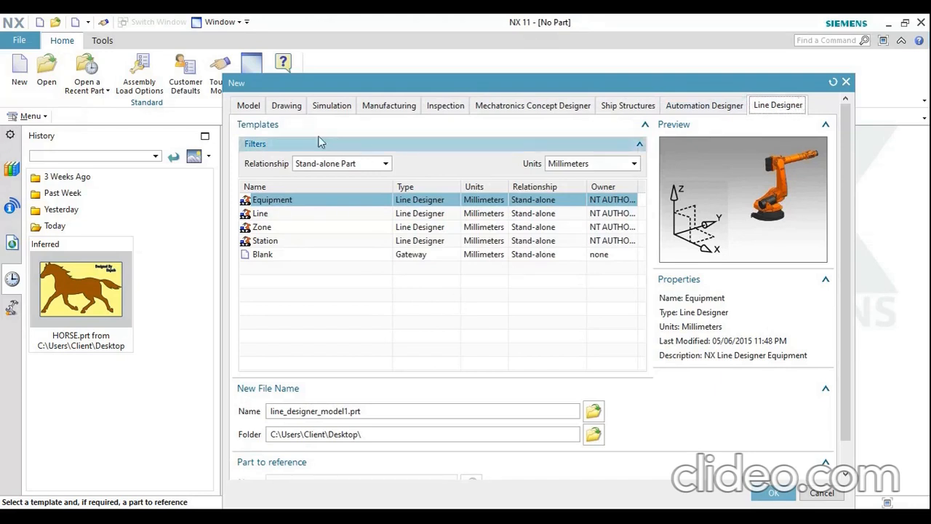
left_click(249, 106)
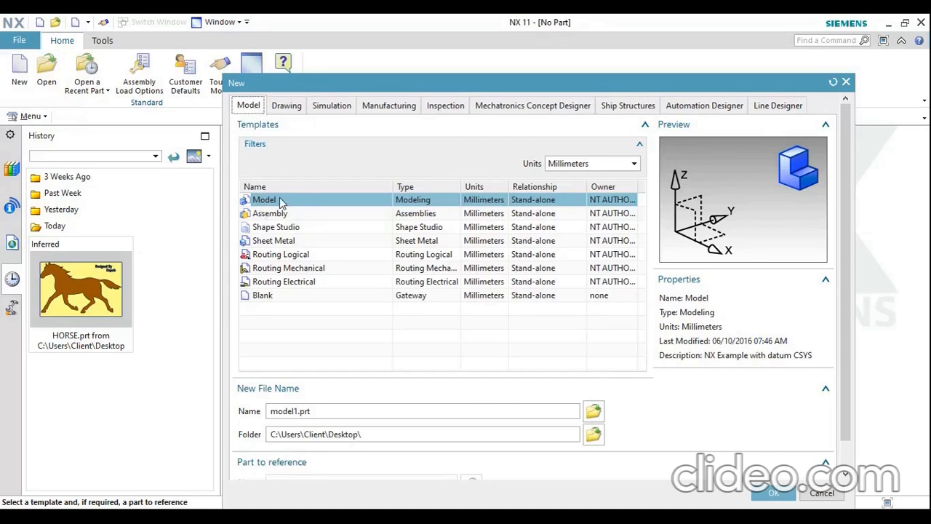
Name the new model file introduction.prt
left_click(297, 411)
key("BackSpace")
key("BackSpace")
key("BackSpace")
key("BackSpace")
key("BackSpace")
key("BackSpace")
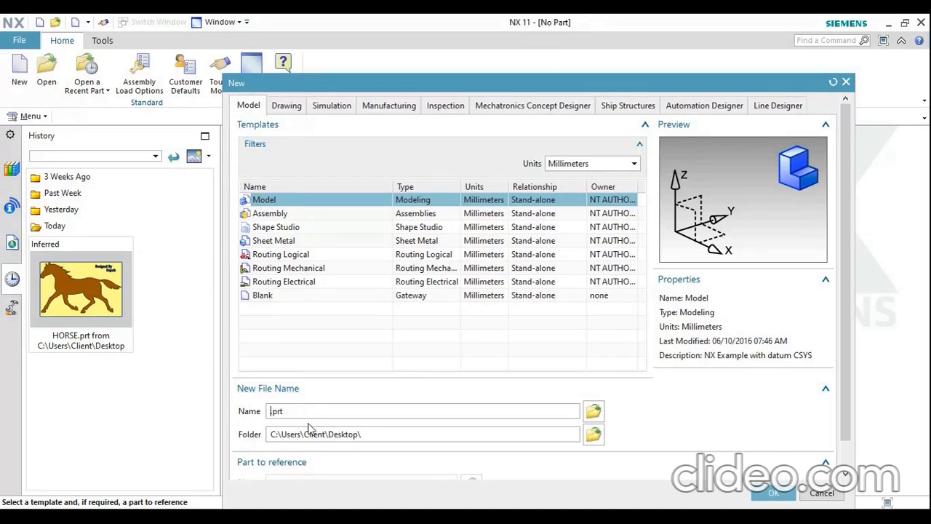
type("introduction")
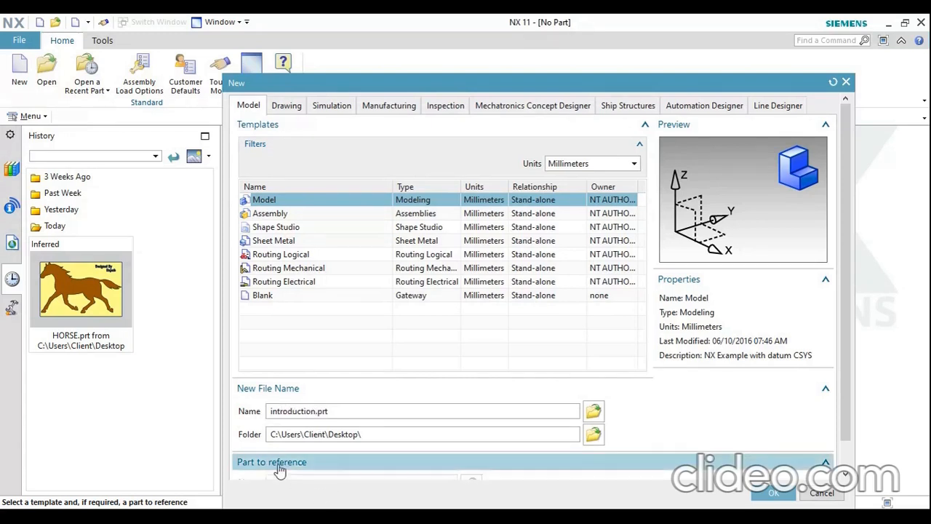
Create the introduction.prt model file in a new Desktop folder named nx
left_click(594, 436)
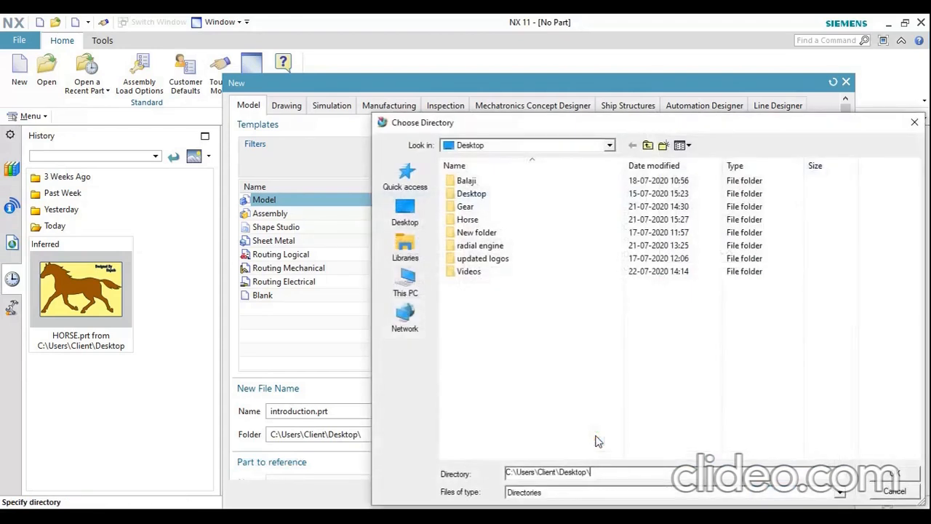
left_click(415, 220)
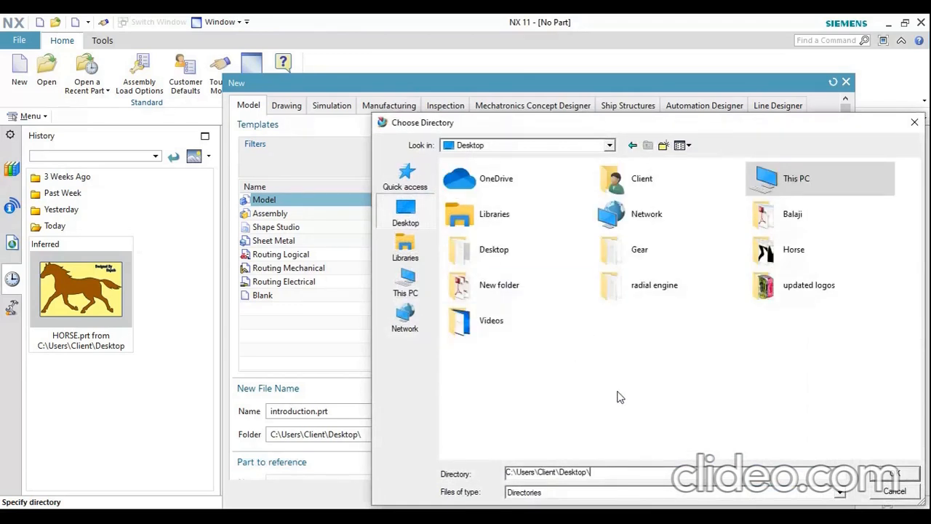
left_click(663, 147)
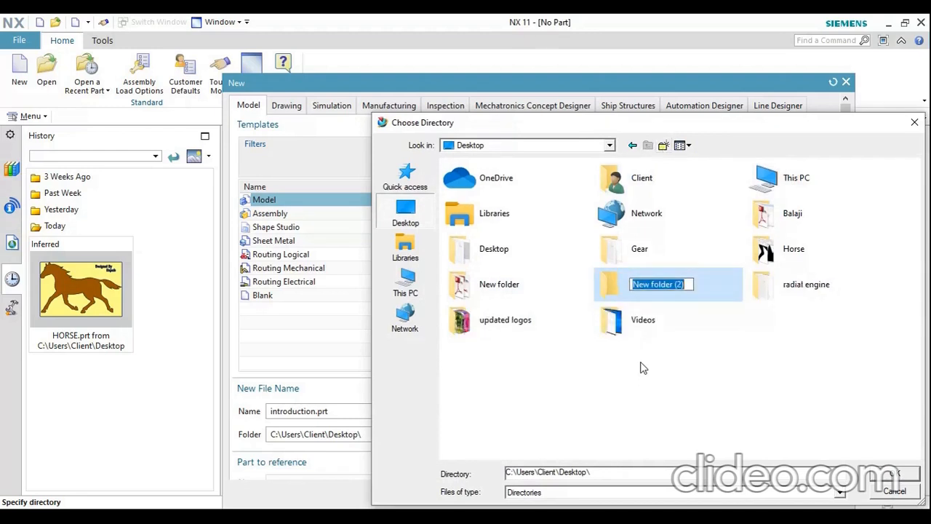
type("nx")
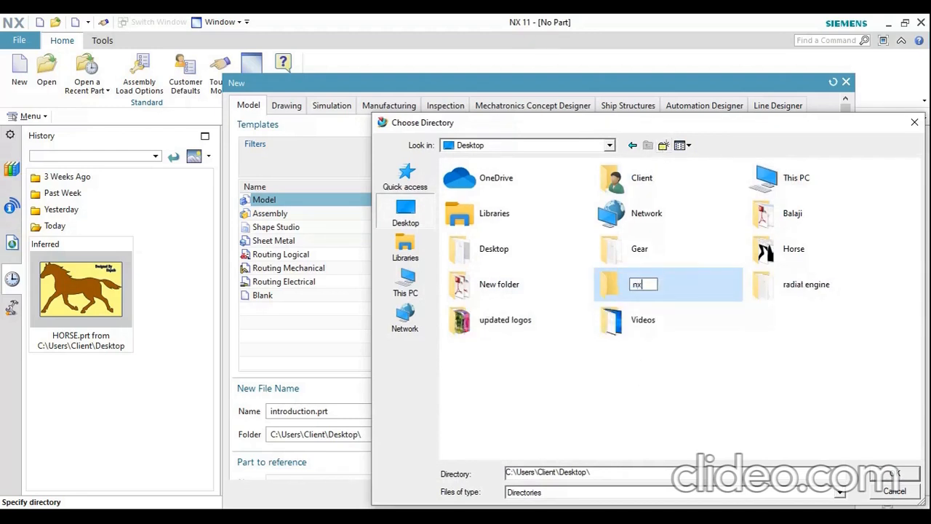
key("Return")
key("Return")
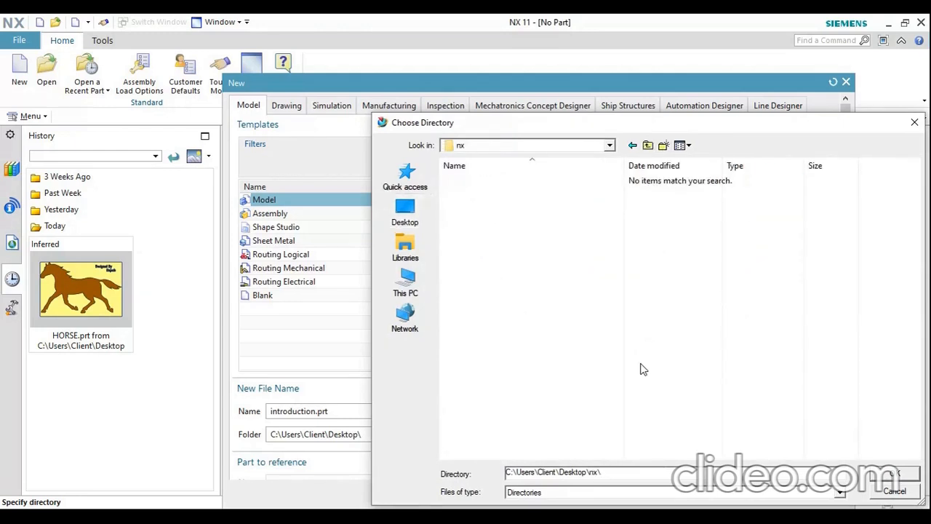
left_click(890, 474)
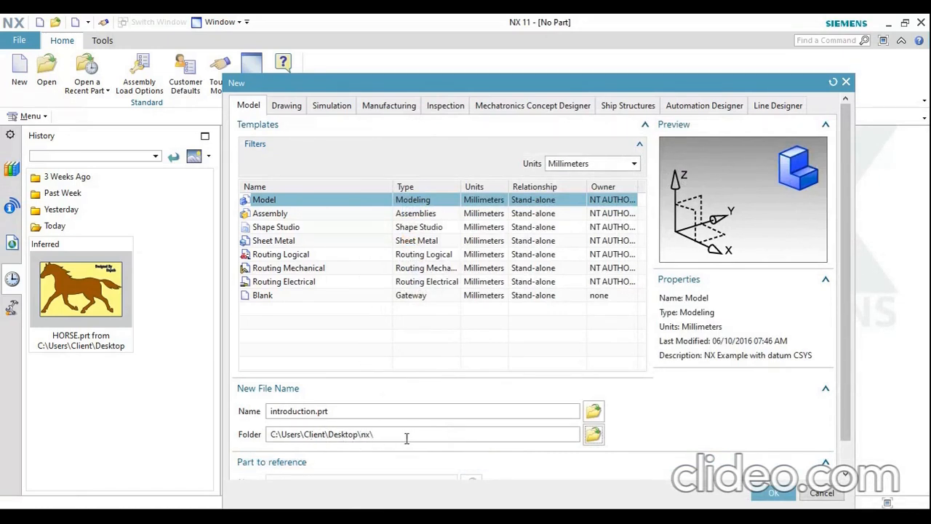
scroll(710, 431, "down", 1)
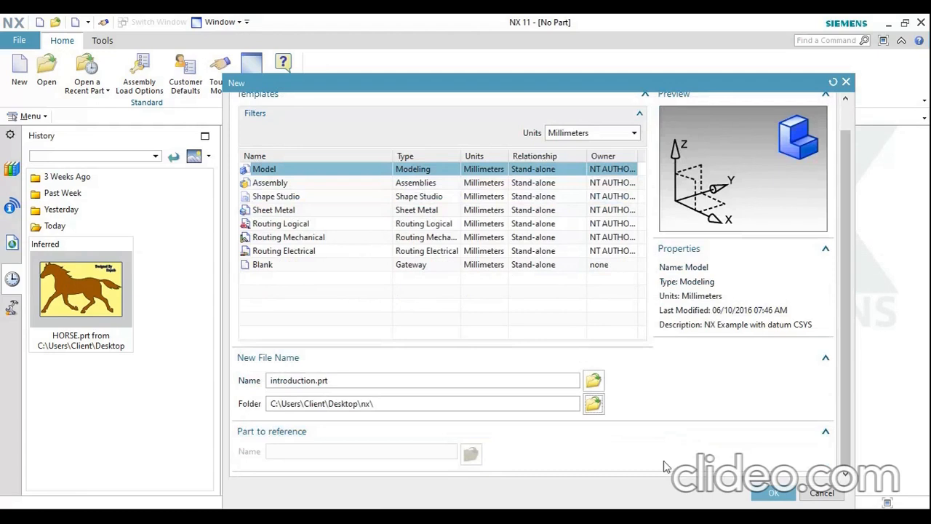
left_click(769, 494)
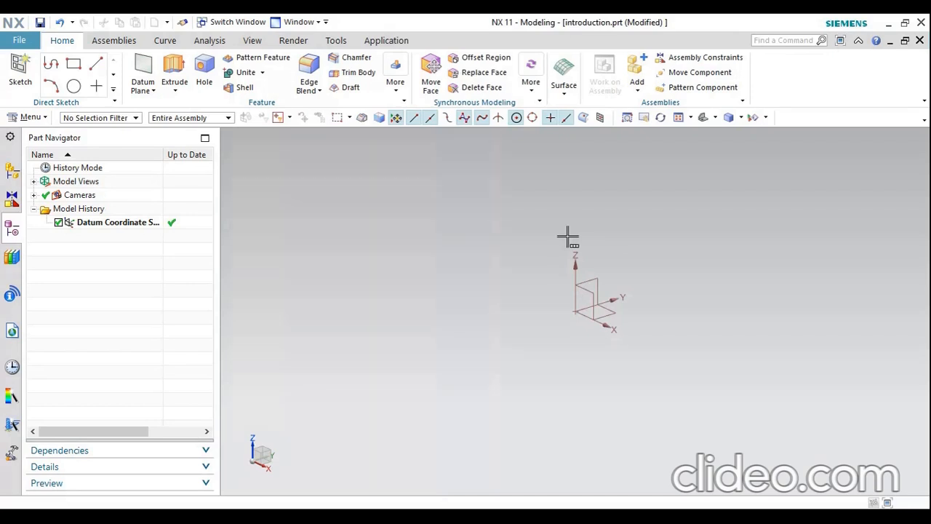
Edit the datum coordinate system, moving its origin along all three axes to about X -60, Y -22, Z -12
left_click(147, 227)
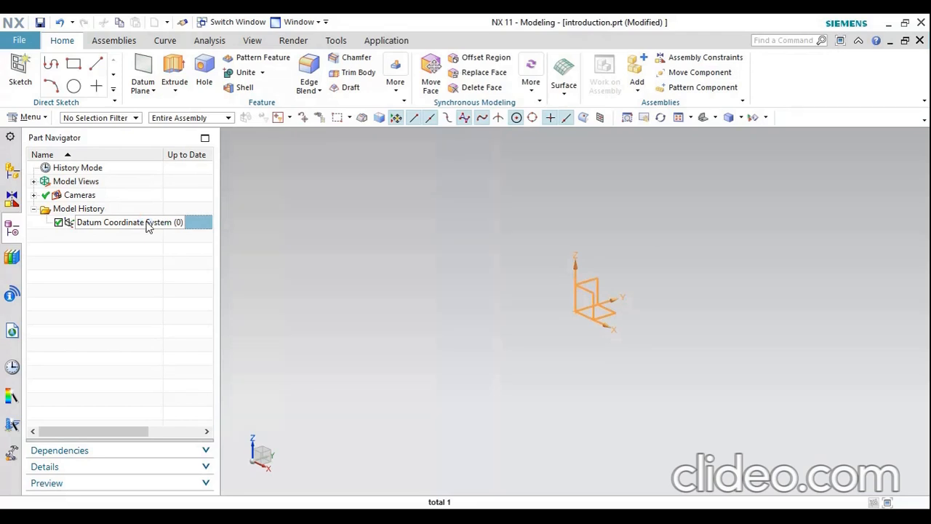
double_click(147, 223)
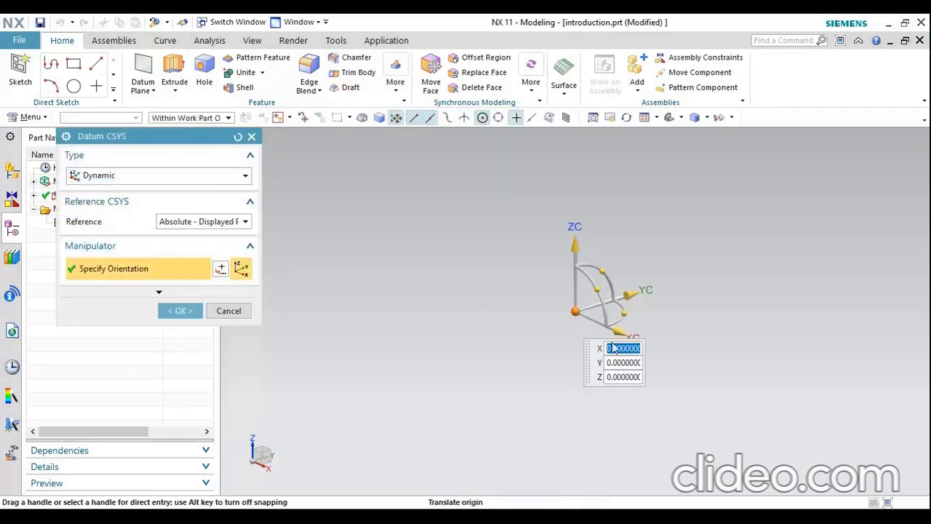
left_click_drag(617, 335, 531, 295)
left_click_drag(553, 254, 511, 285)
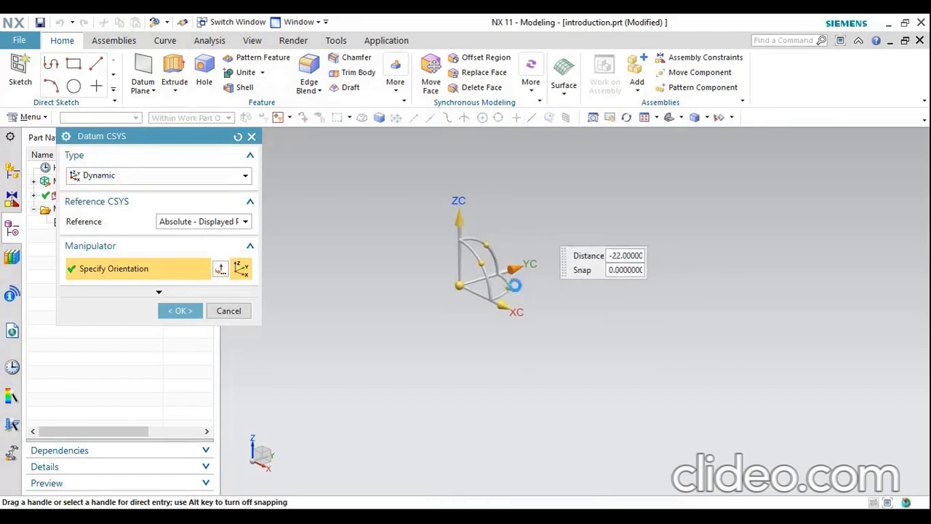
left_click_drag(460, 200, 459, 224)
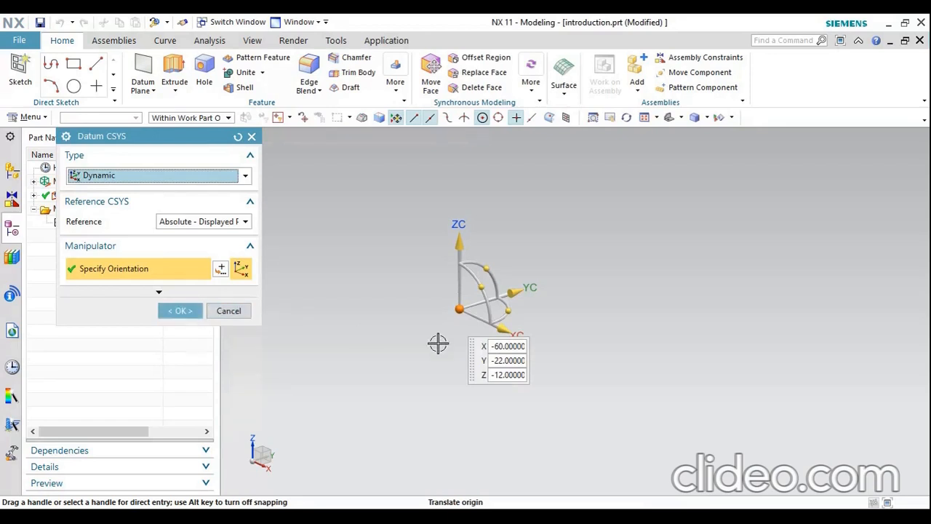
Set the datum coordinate system's origin back to X 0, Y 0, Z 0 and apply the edit
left_click(520, 347)
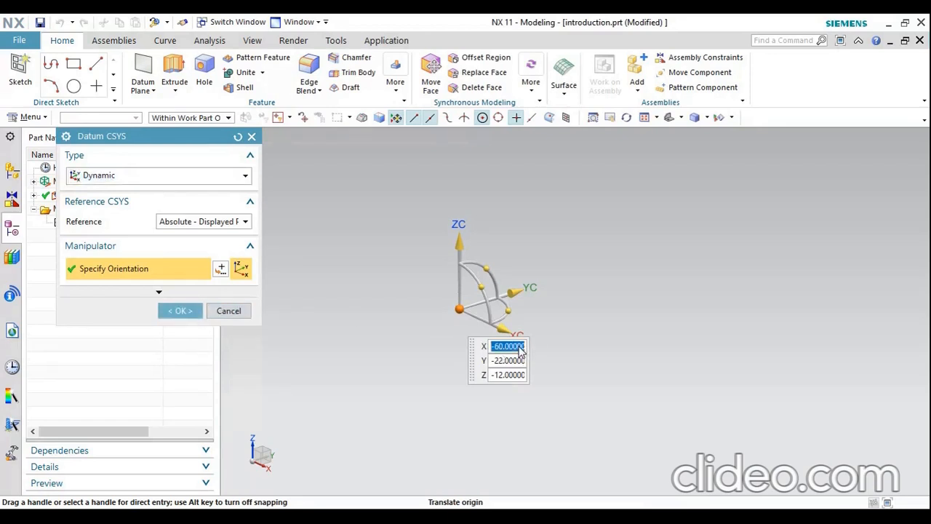
type("0")
key("Return")
left_click(584, 399)
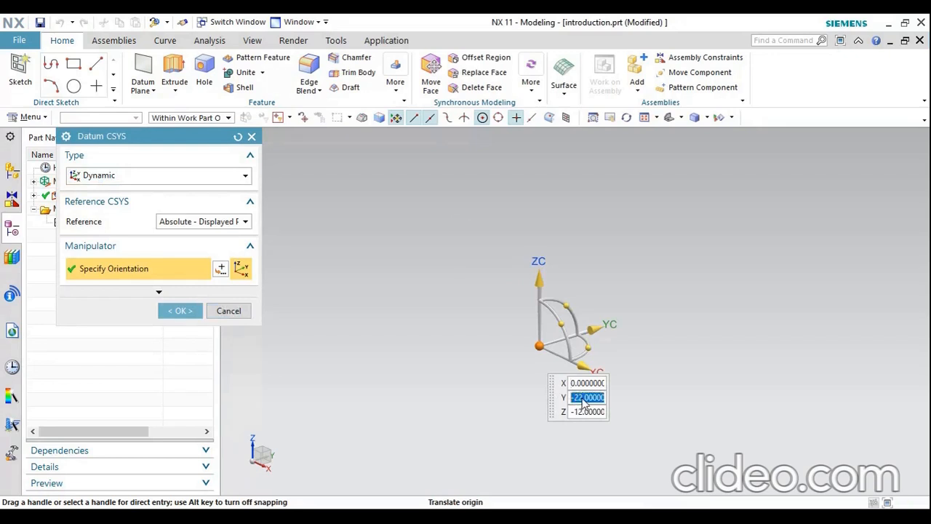
type("0")
key("Return")
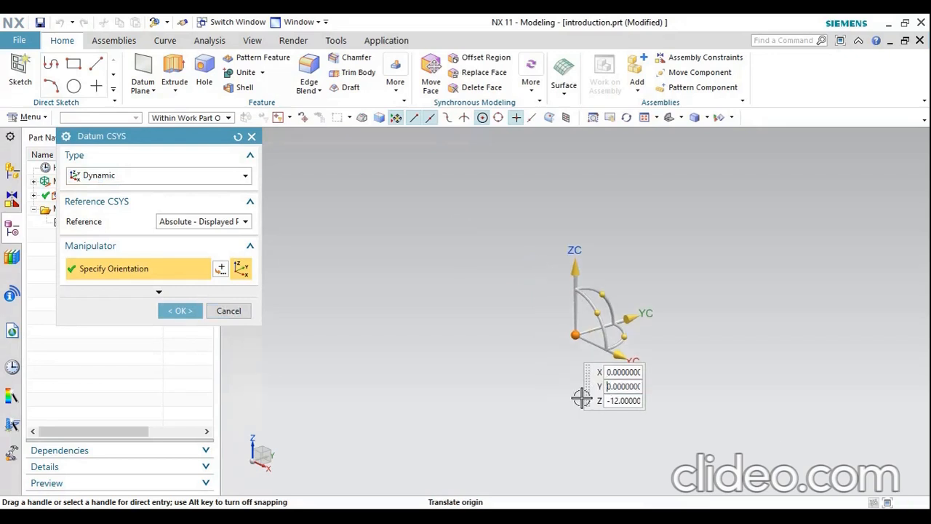
left_click(623, 408)
type("0")
key("Return")
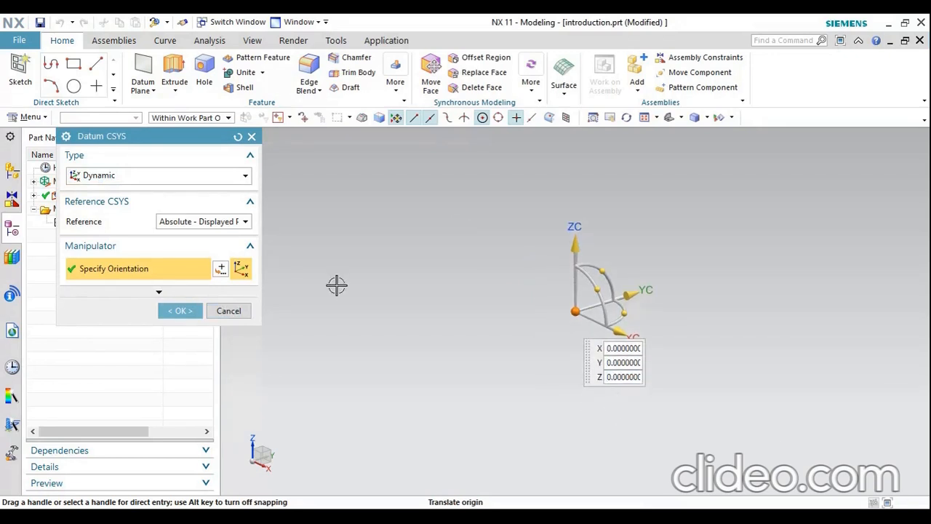
left_click(180, 311)
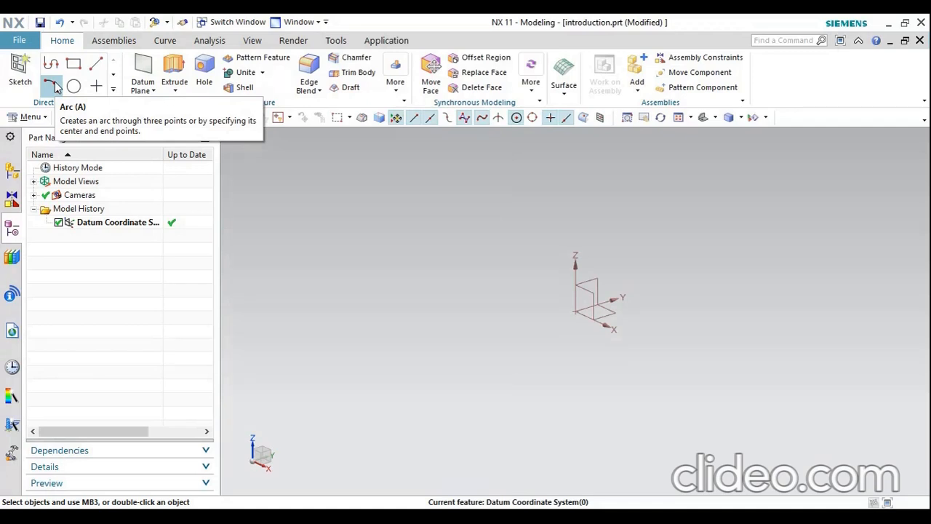
left_click(54, 86)
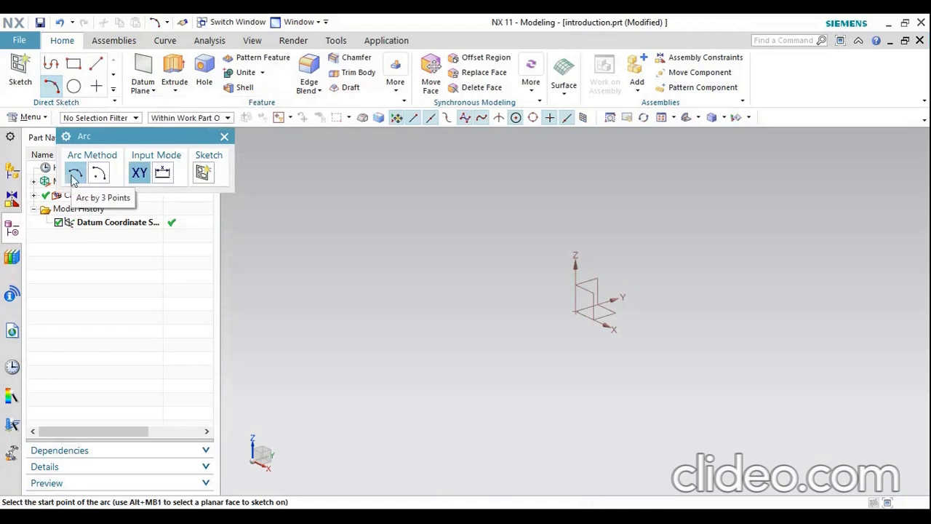
left_click(99, 174)
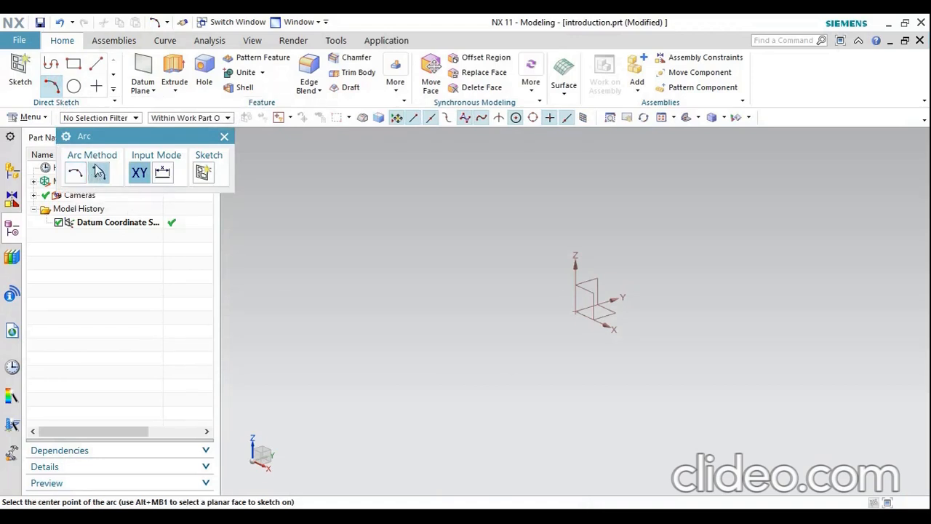
left_click(224, 136)
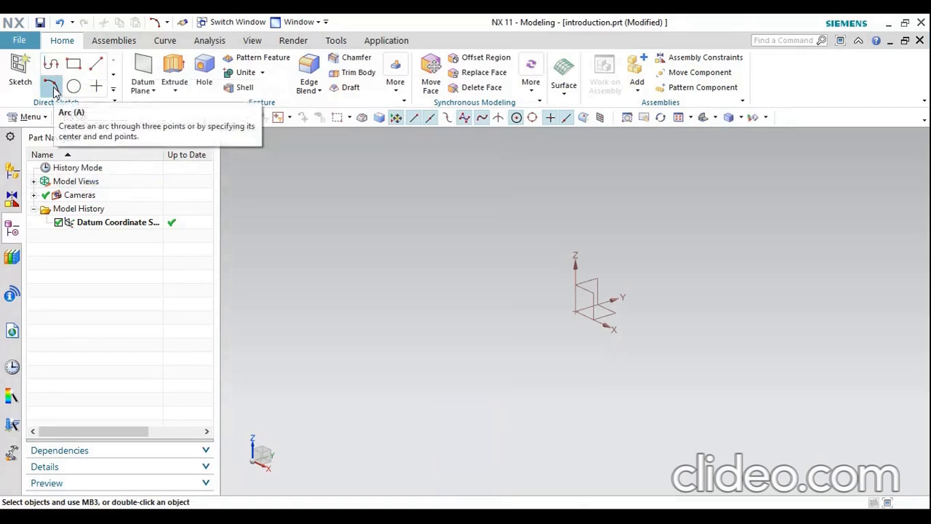
Sketch a slanted line about 37 mm long from the origin, up and to the right, on the XY plane in the top view
left_click(96, 64)
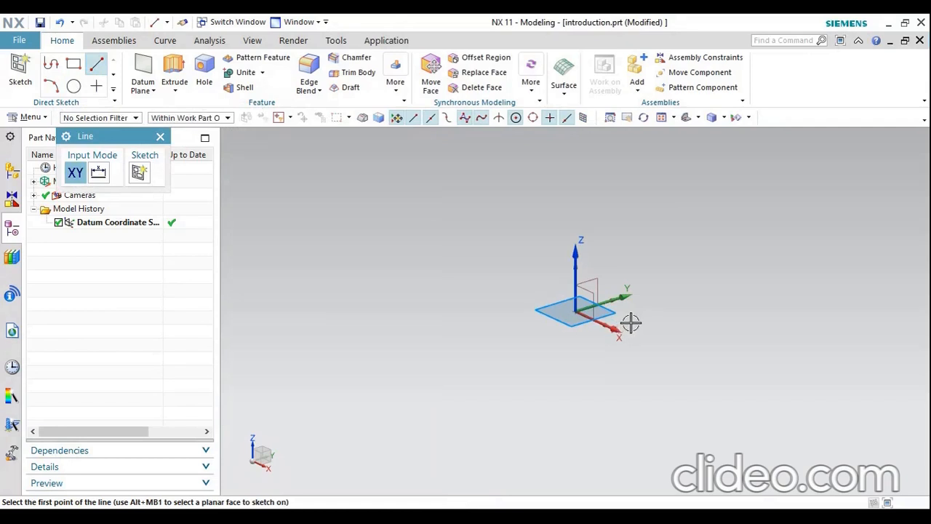
left_click(697, 117)
left_click(710, 137)
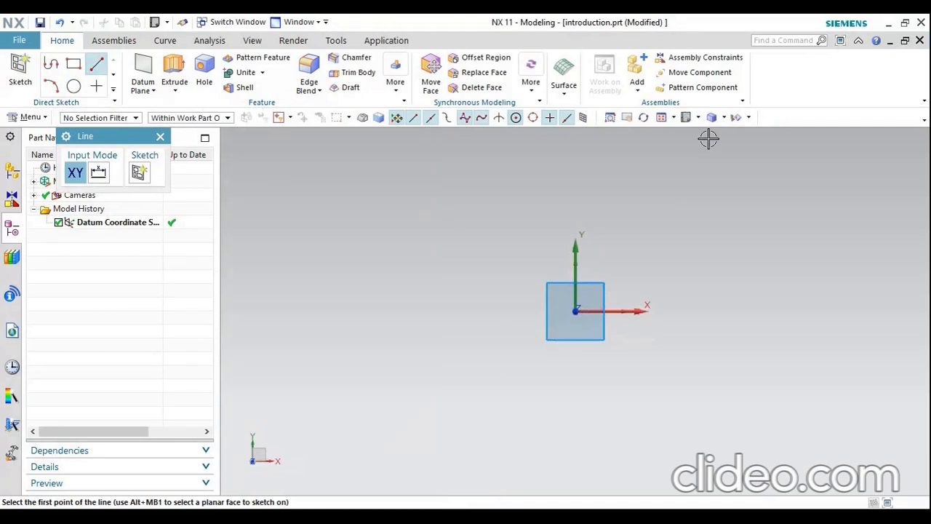
left_click(604, 285)
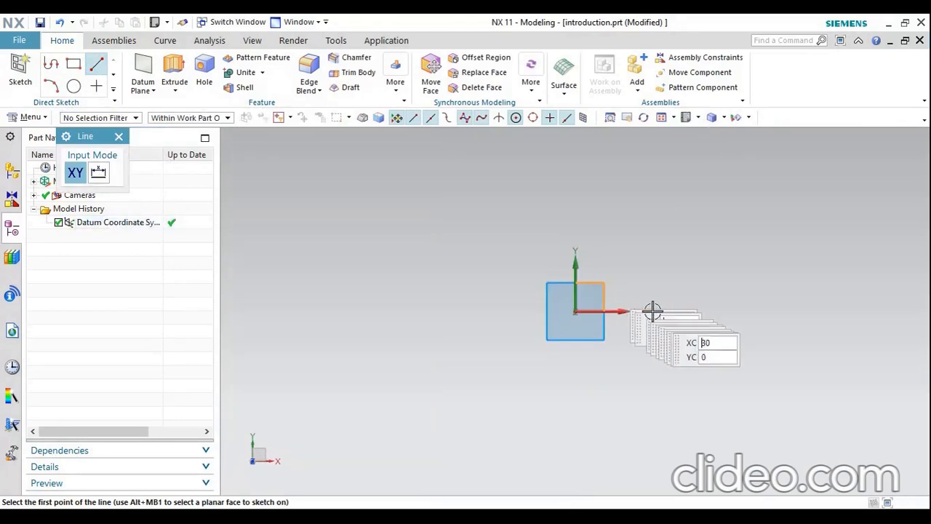
left_click(574, 311)
left_click(630, 237)
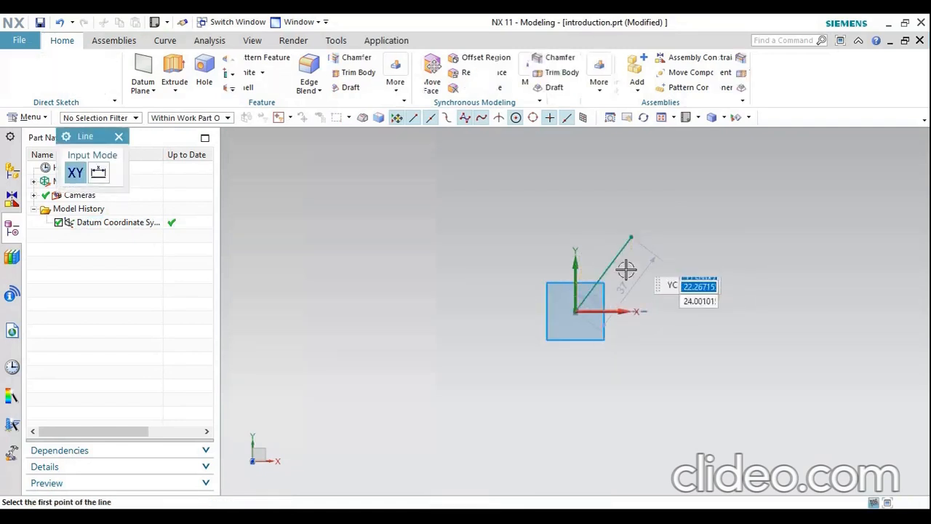
Add a vertical line about 45.9 mm long going up from the sketch origin
left_click(574, 310)
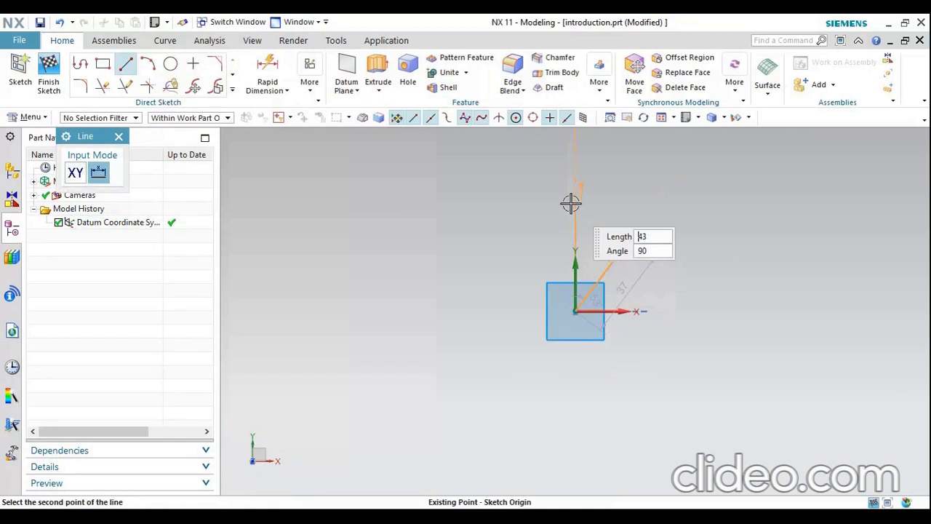
left_click(569, 197)
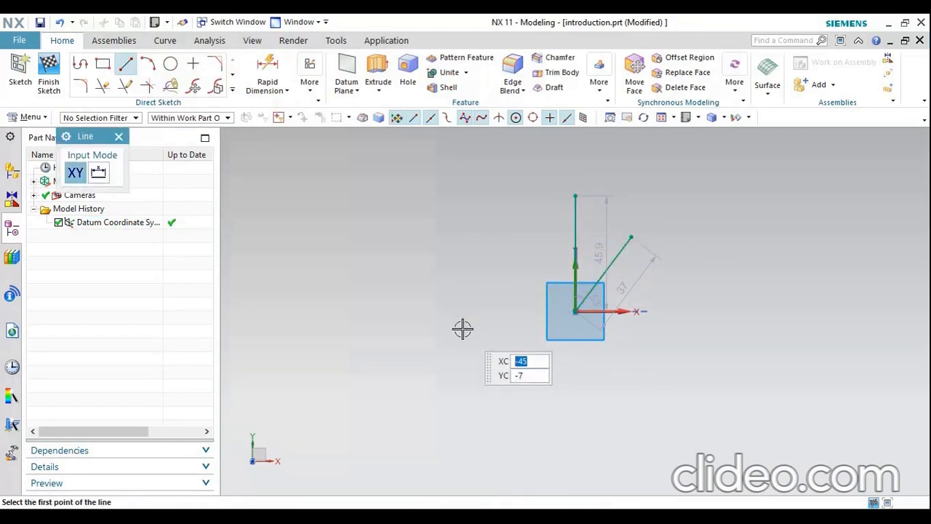
left_click(119, 136)
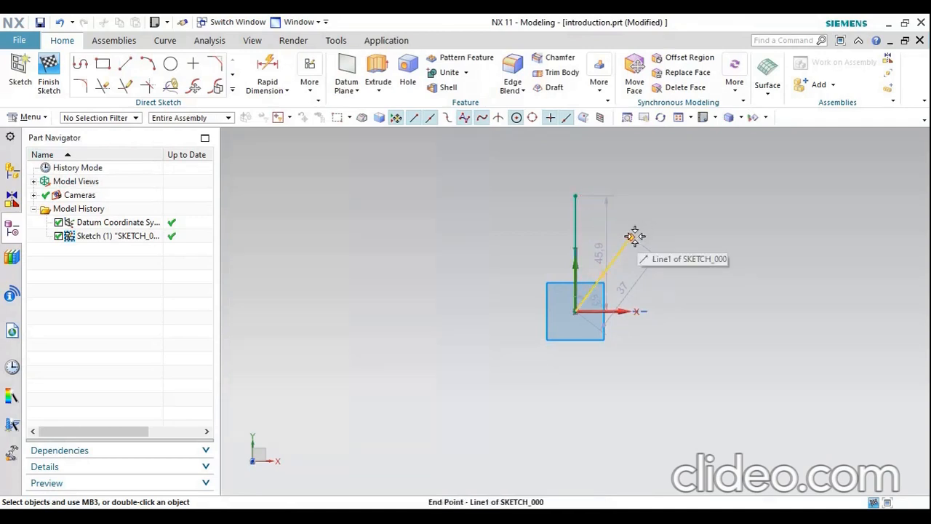
Join the free ends of the two lines with a three-point arc of about 13.8 mm radius bulging outward
left_click(146, 66)
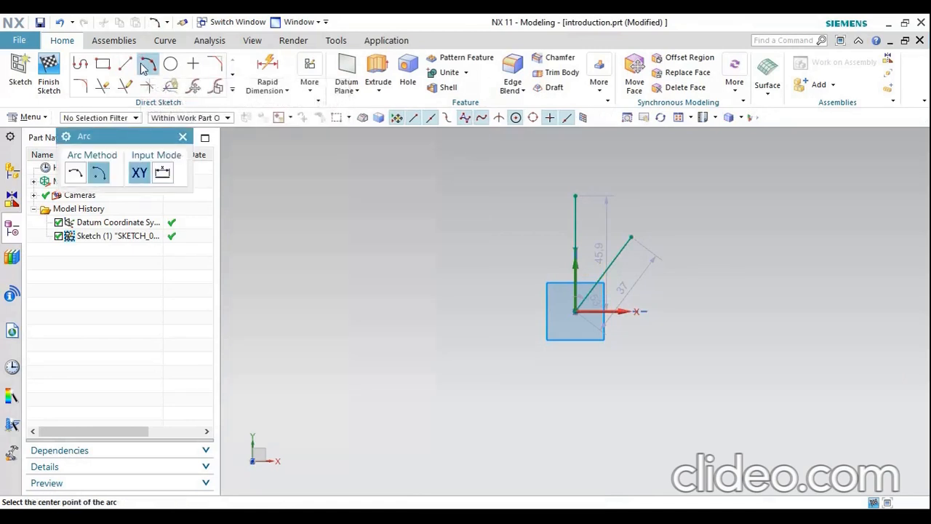
left_click(77, 175)
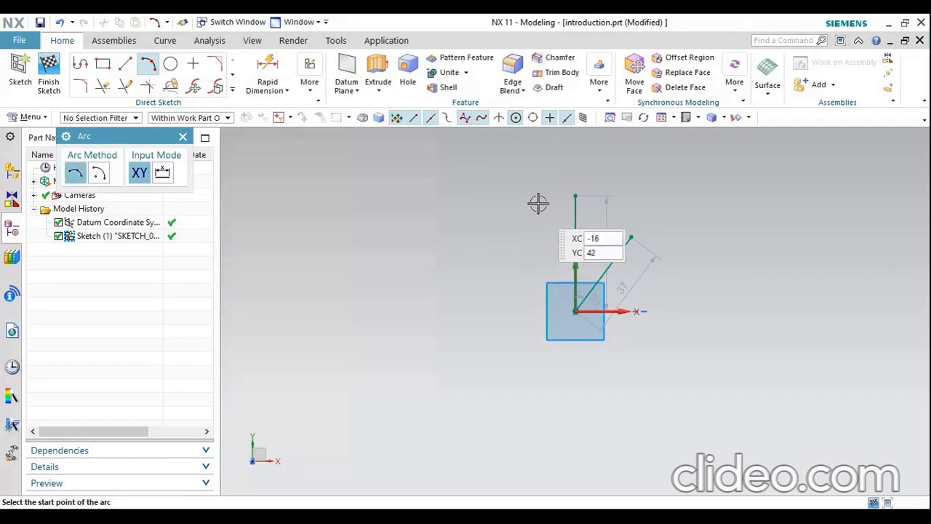
left_click(576, 192)
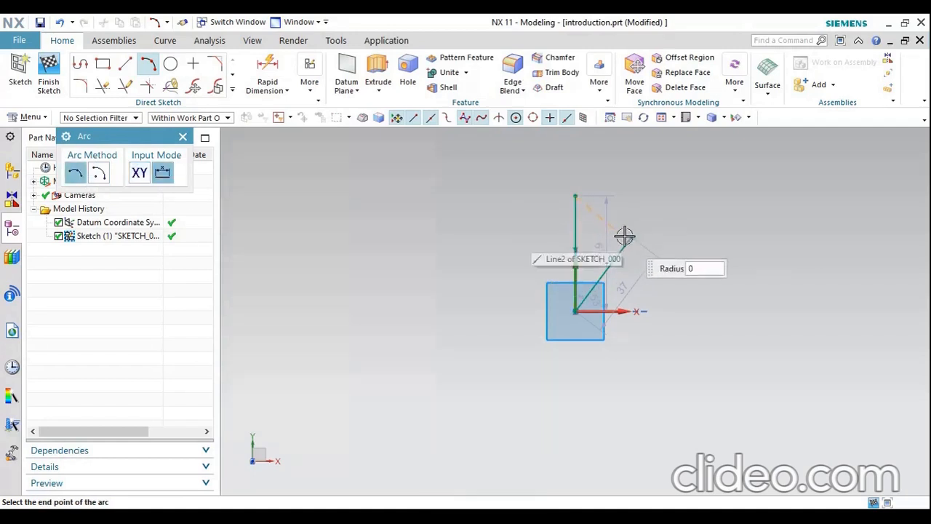
left_click(630, 237)
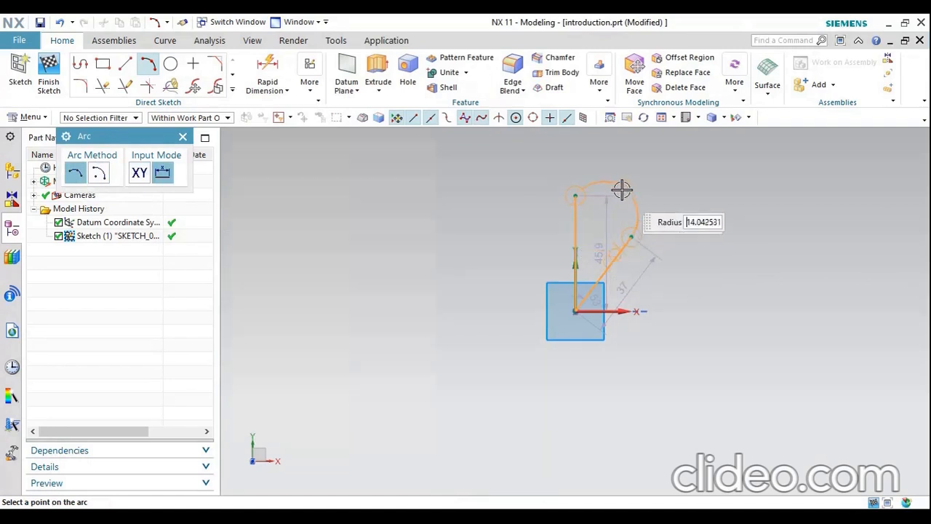
left_click(621, 190)
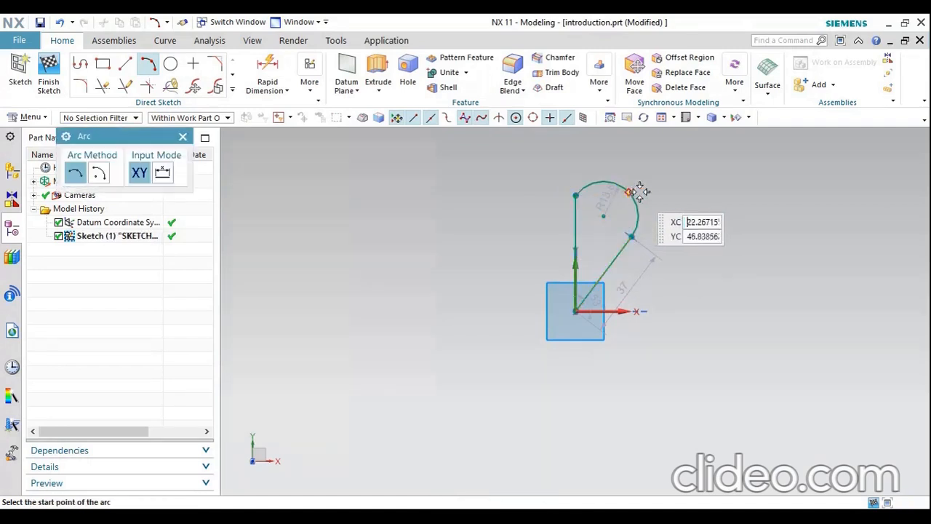
scroll(681, 210, "up", 2)
scroll(616, 291, "down", 4)
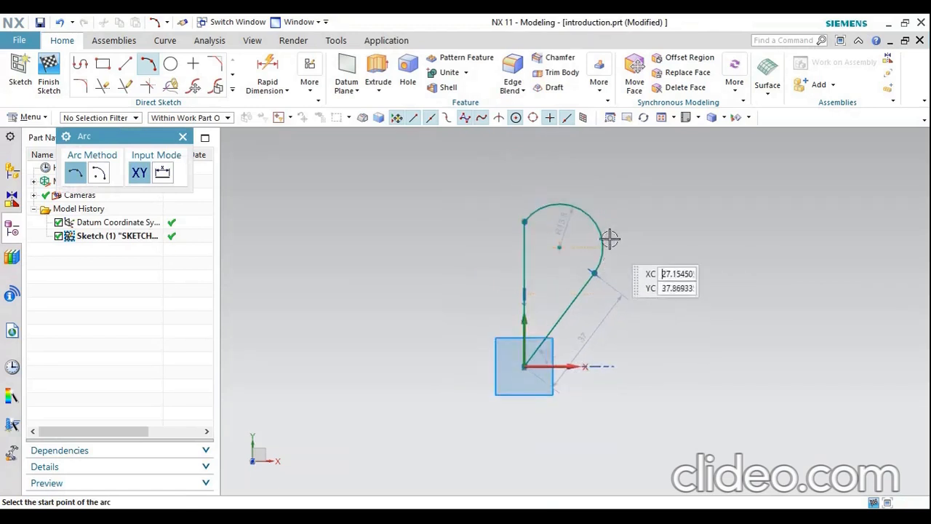
scroll(480, 318, "up", 2)
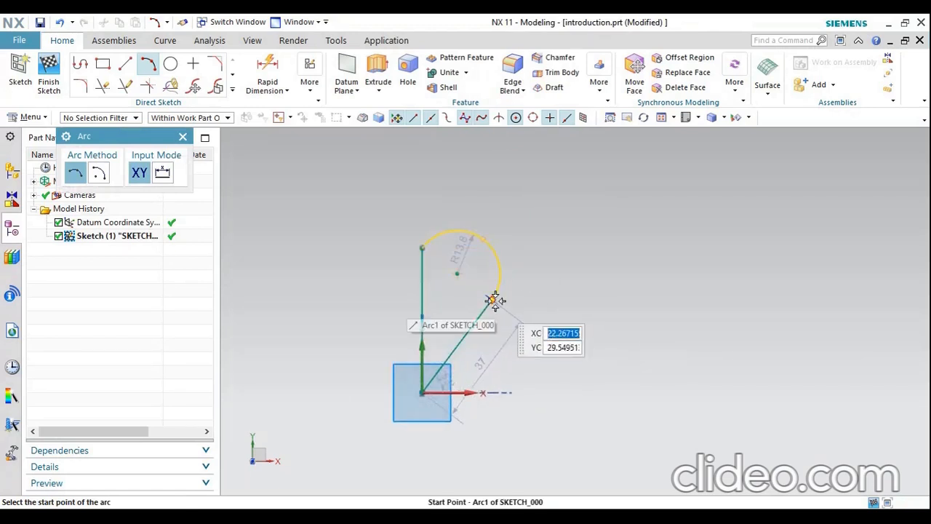
left_click(480, 238)
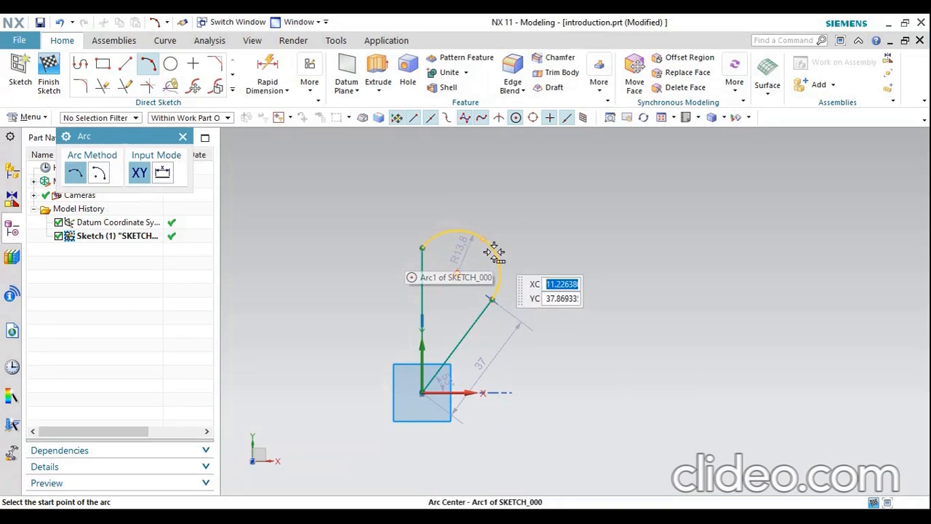
Remove the three-point arc between the two lines' free ends with Quick Trim
left_click(183, 138)
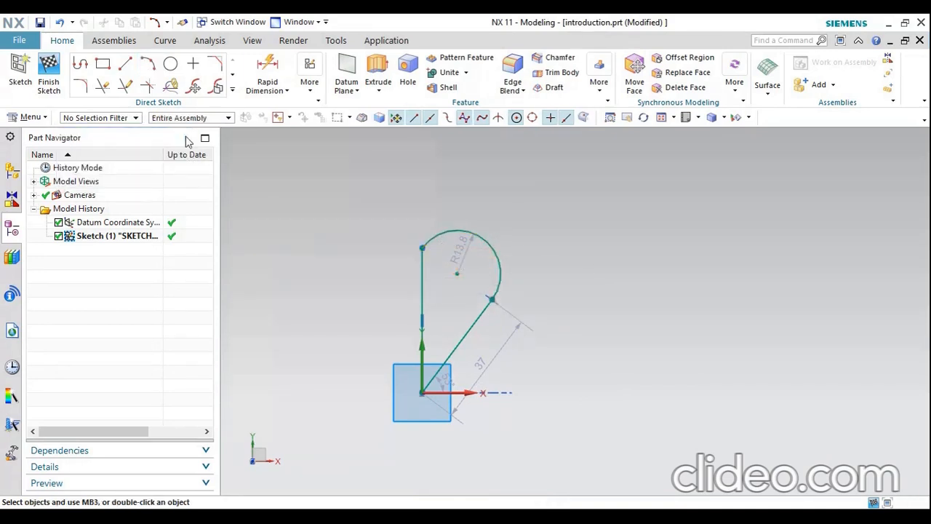
left_click(101, 88)
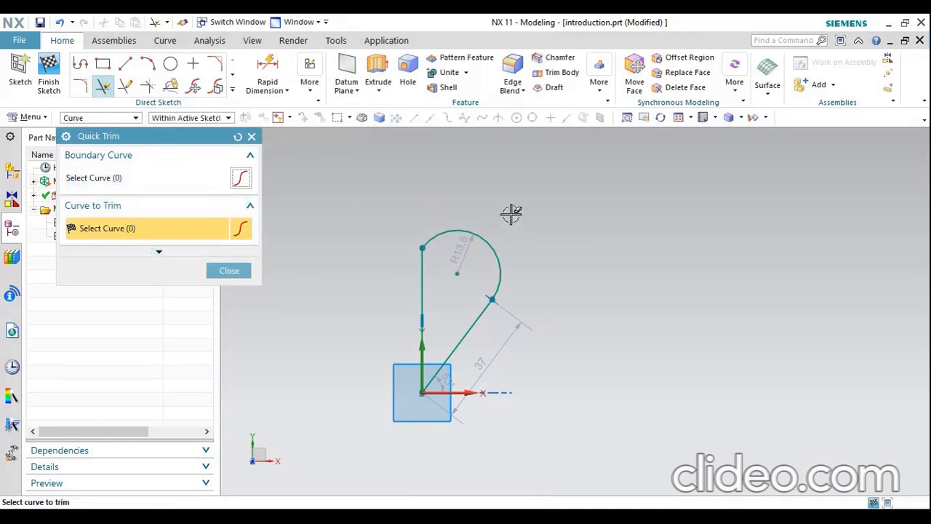
left_click_drag(490, 243, 478, 261)
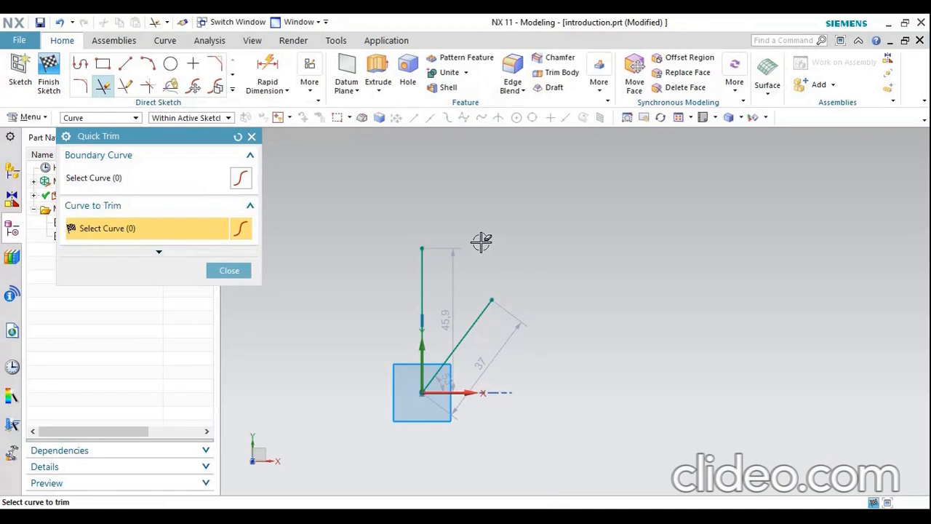
left_click(246, 270)
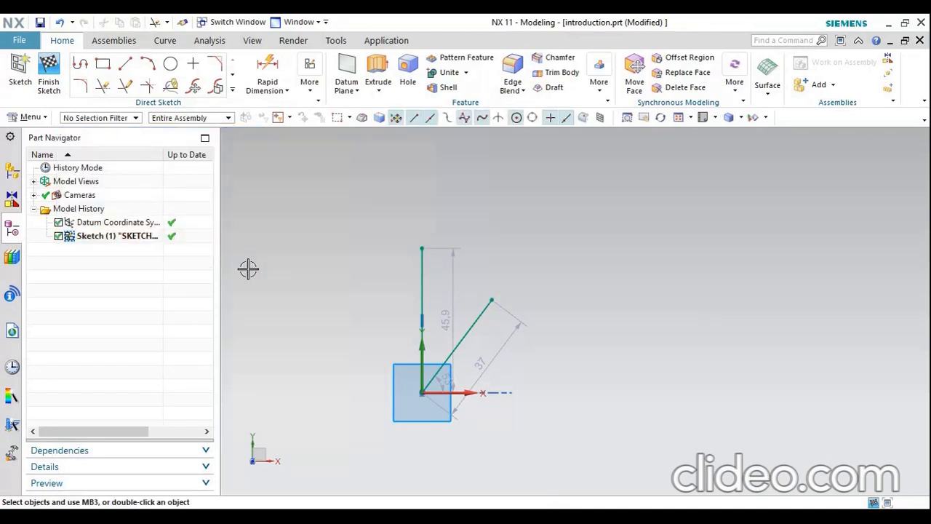
Draw a 37 mm radius arc by center and endpoints, centered on the origin, from the slanted line's free end to about 12.6 mm beyond the vertical line
left_click(148, 64)
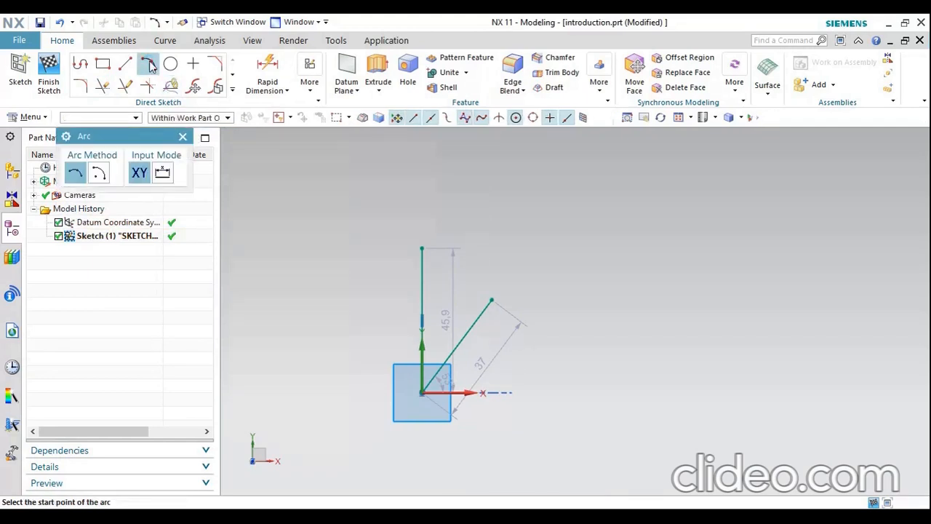
left_click(102, 175)
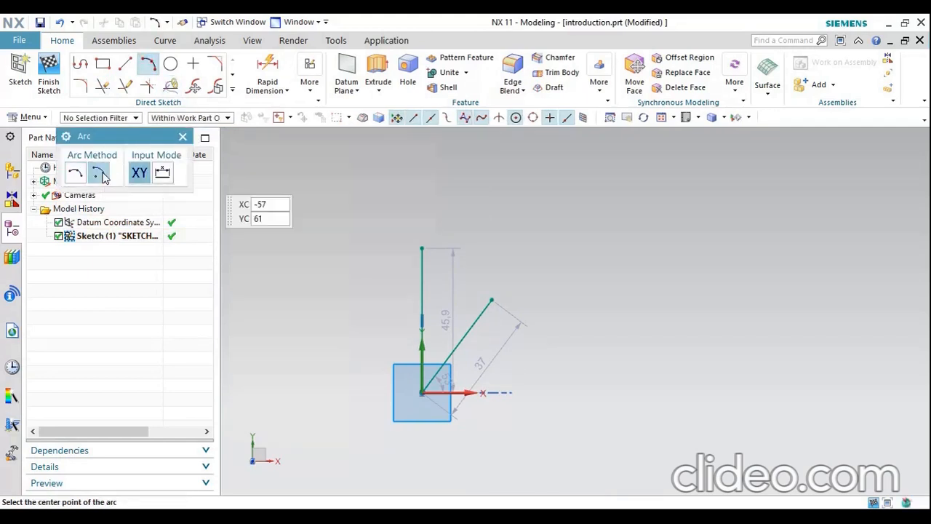
left_click(422, 393)
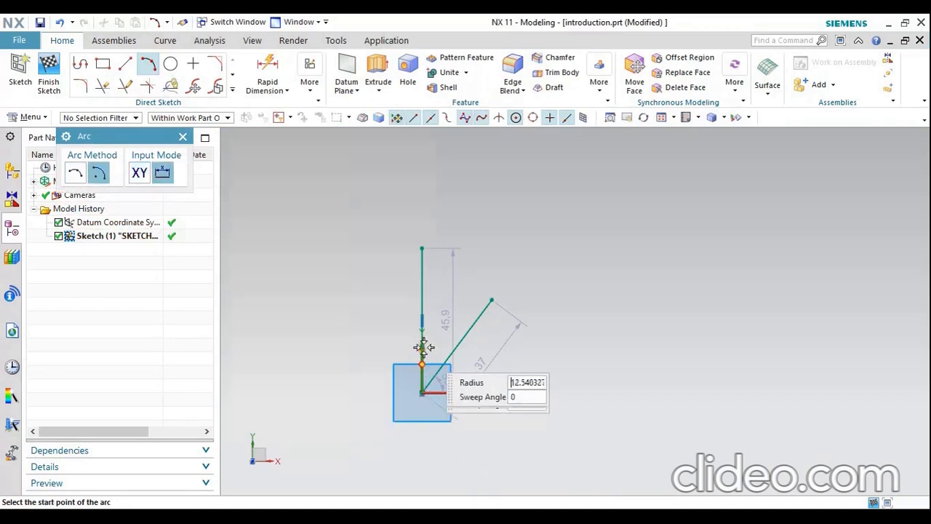
left_click(491, 300)
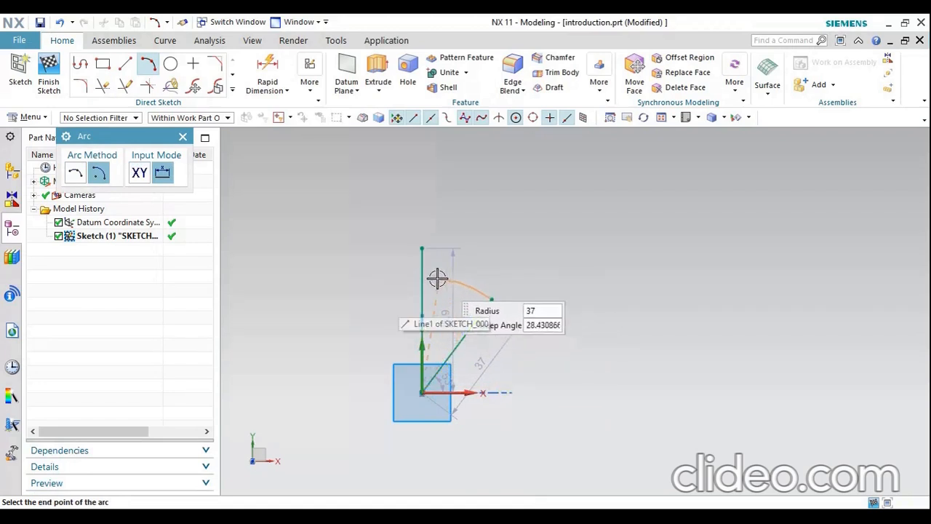
left_click(382, 281)
key("Escape")
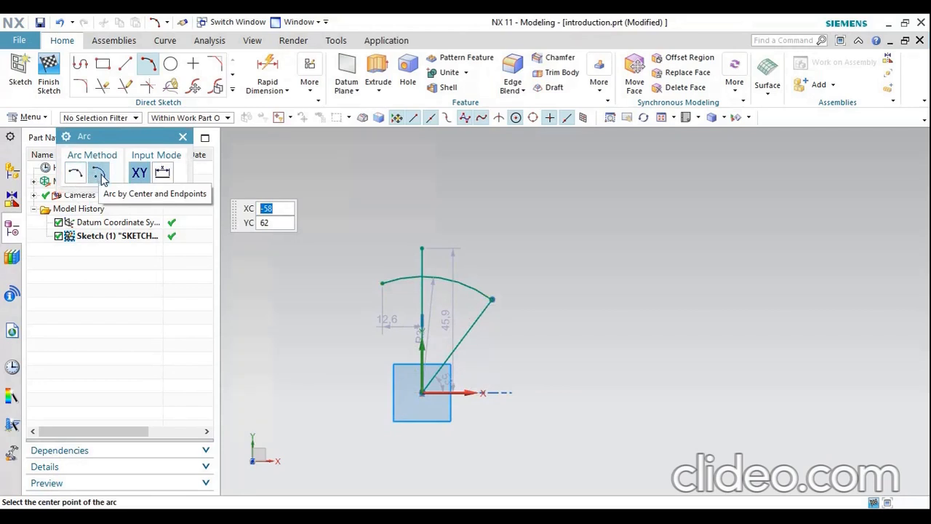
left_click(182, 136)
Trim the arc portion beyond the vertical line and the vertical line's overhang above the arc to close the sector
scroll(407, 291, "up", 3)
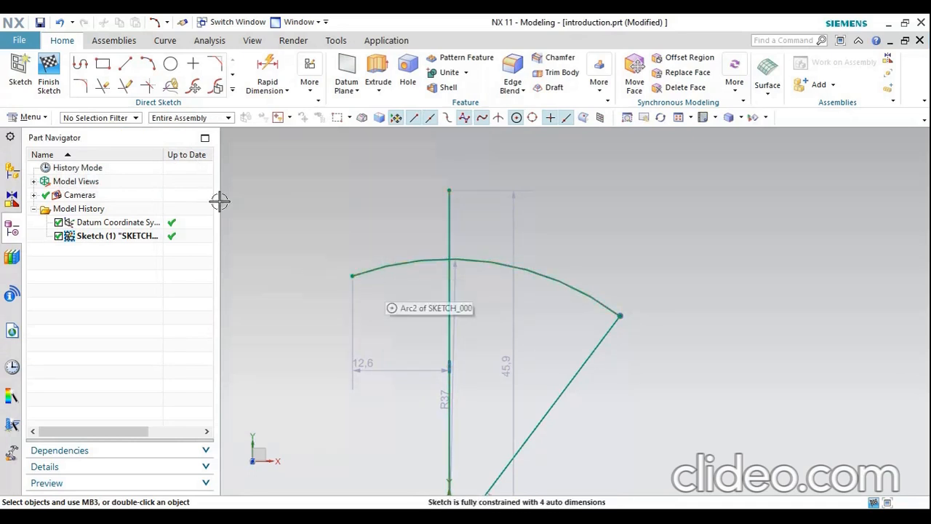
left_click(102, 86)
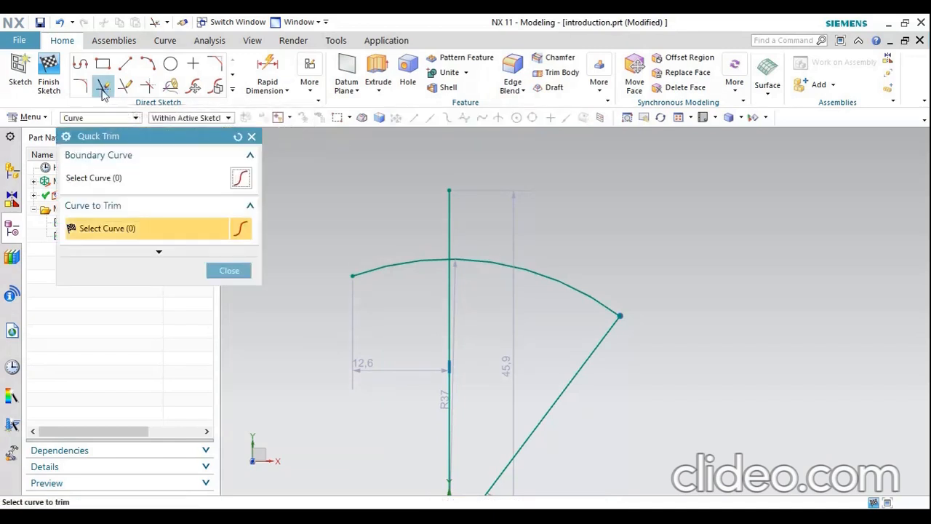
left_click_drag(384, 273, 383, 259)
left_click_drag(436, 226, 485, 214)
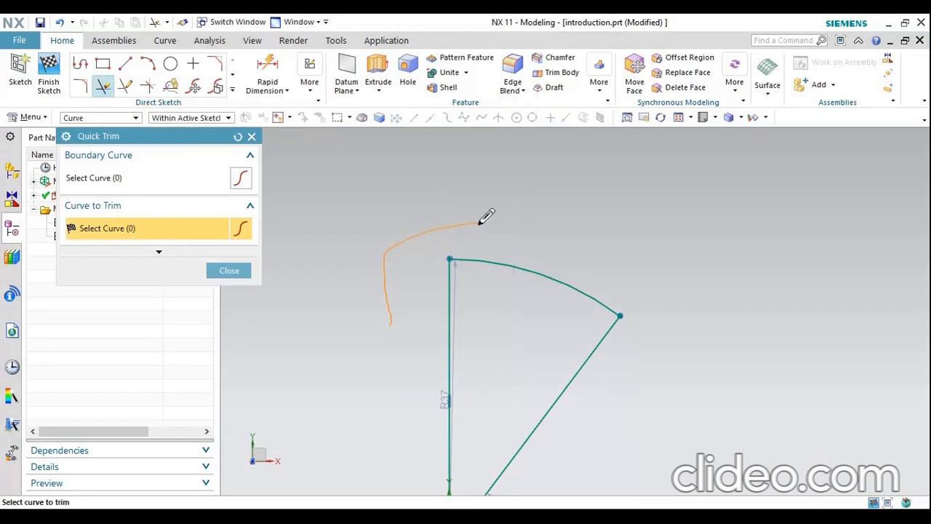
scroll(501, 210, "up", 3)
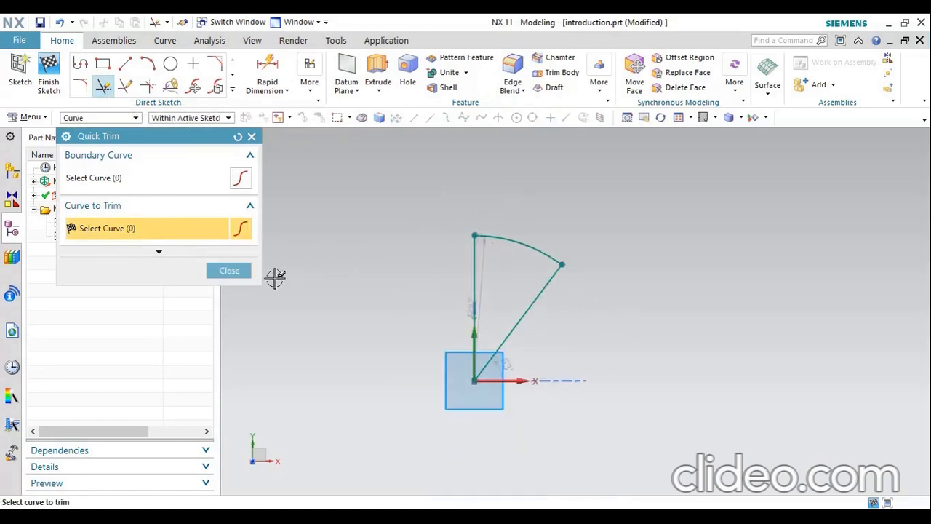
left_click(240, 270)
Chamfer the corner between the vertical and slanted lines at the origin symmetrically at 4.5 mm, trimming the input curves
scroll(447, 353, "up", 2)
scroll(529, 310, "down", 1)
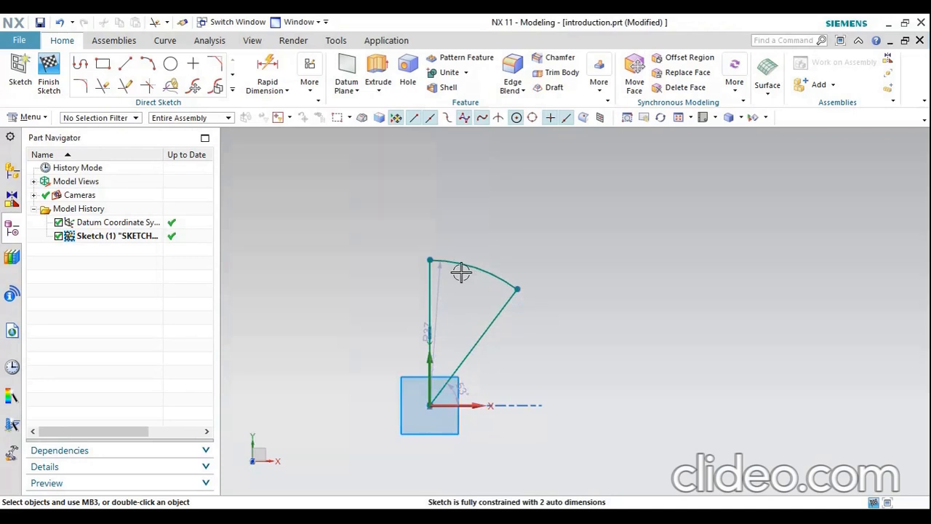
scroll(462, 270, "down", 2)
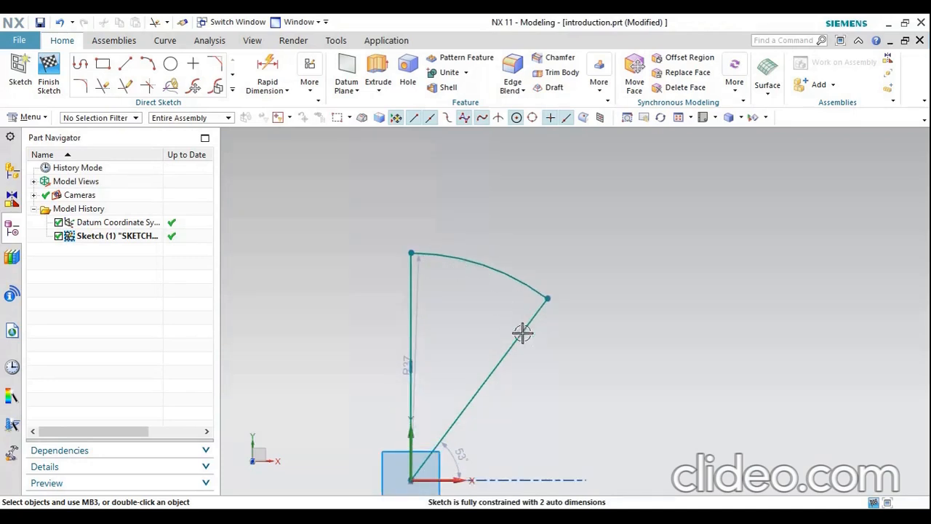
scroll(536, 342, "down", 1)
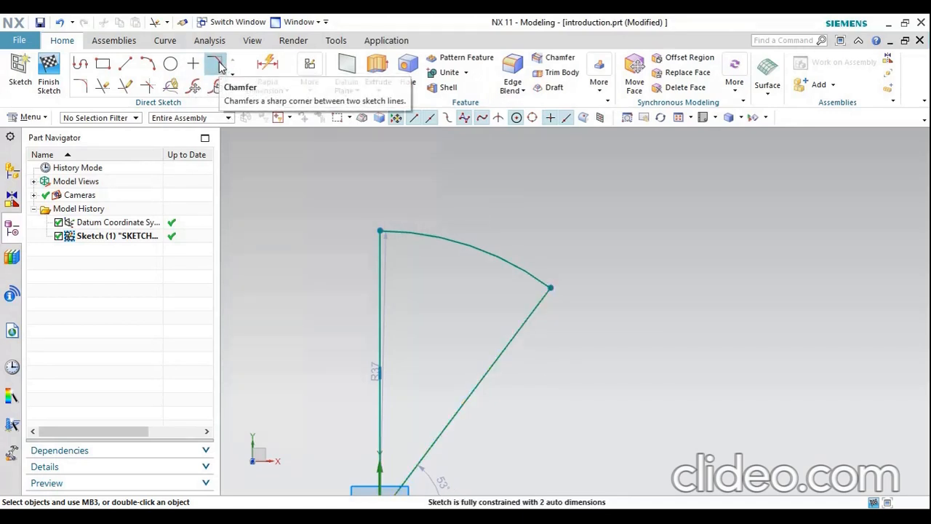
left_click(219, 66)
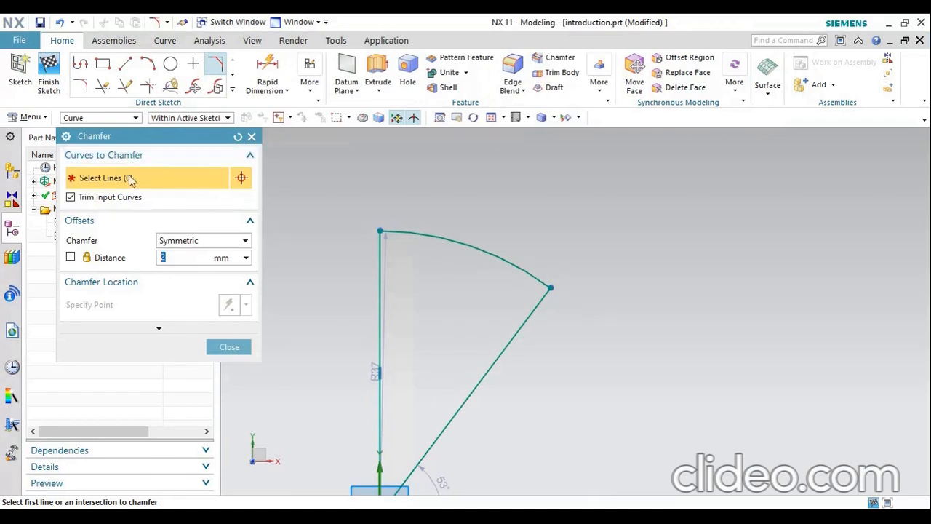
left_click(379, 268)
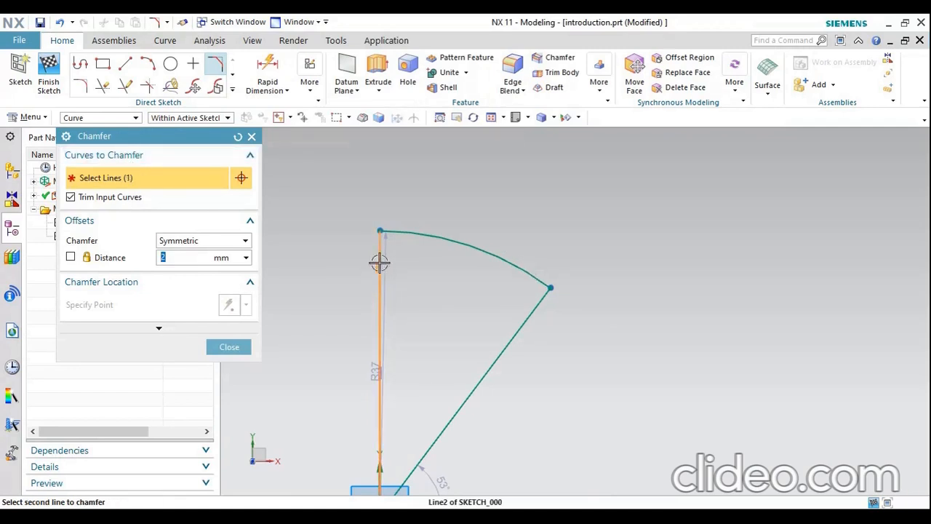
scroll(477, 249, "down", 2)
scroll(445, 402, "up", 3)
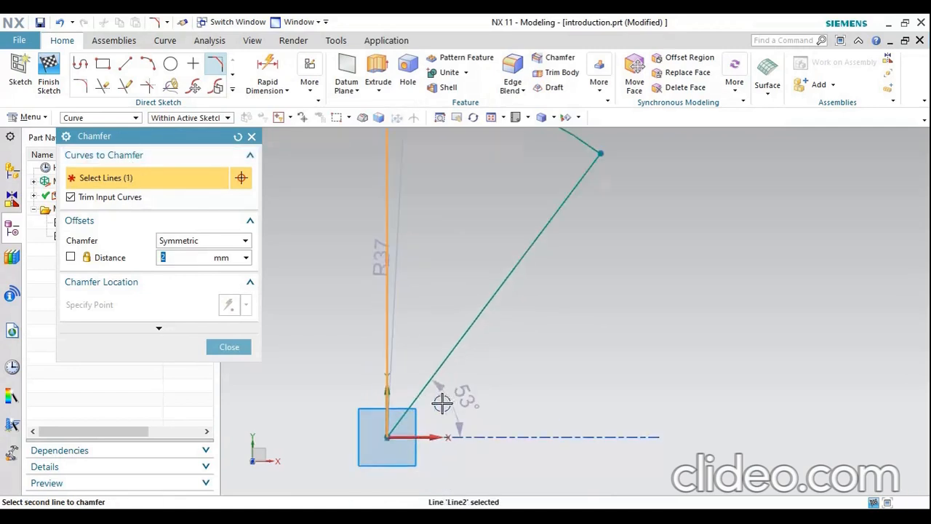
left_click(411, 403)
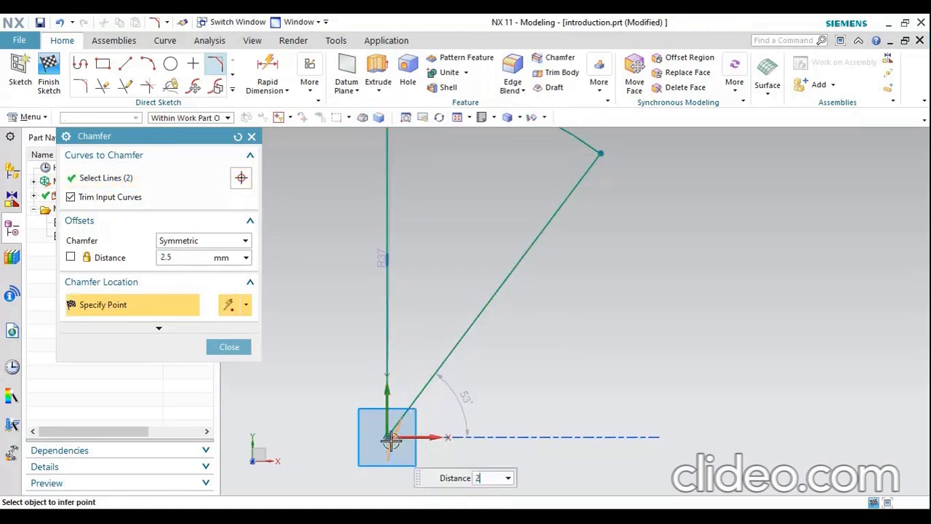
left_click(402, 400)
scroll(401, 407, "up", 2)
scroll(409, 411, "up", 1)
scroll(429, 415, "down", 5)
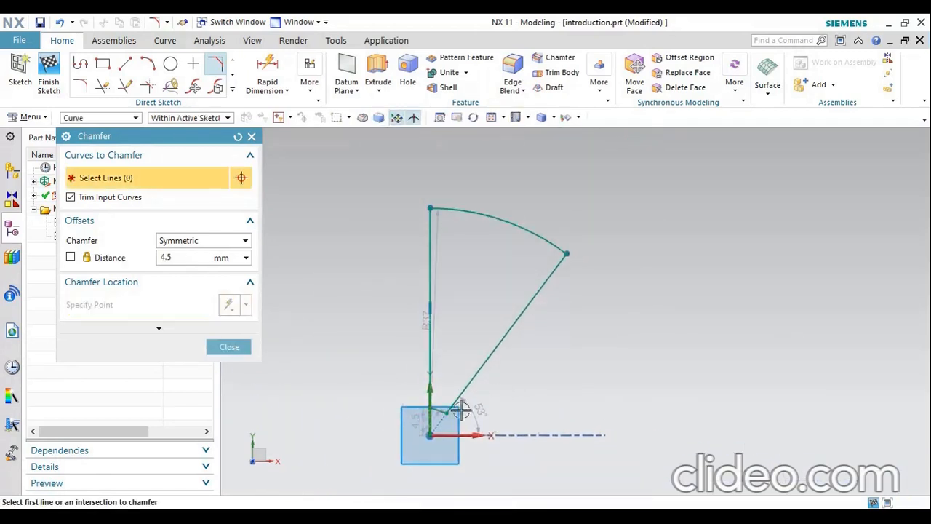
scroll(445, 416, "up", 2)
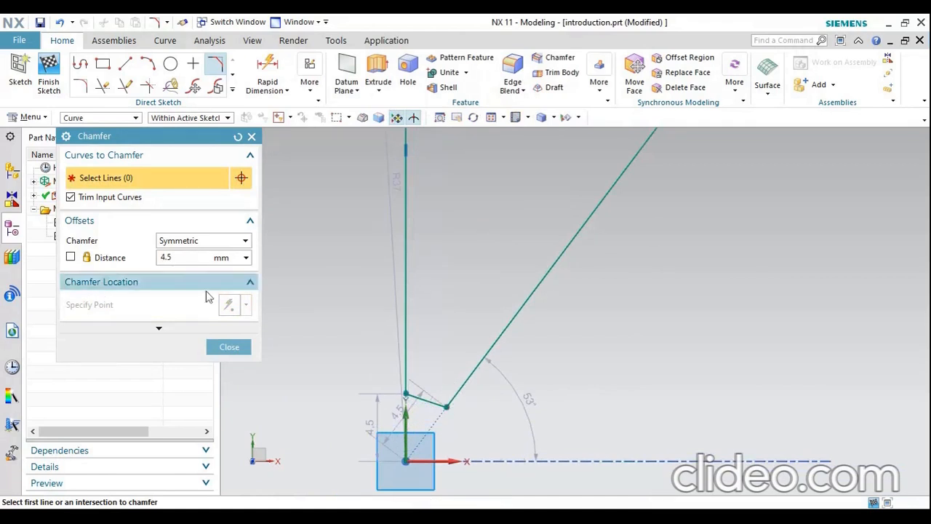
left_click(225, 350)
Fillet the corner between the arc and the slanted line freehand, using the Trim method
scroll(358, 439, "down", 5)
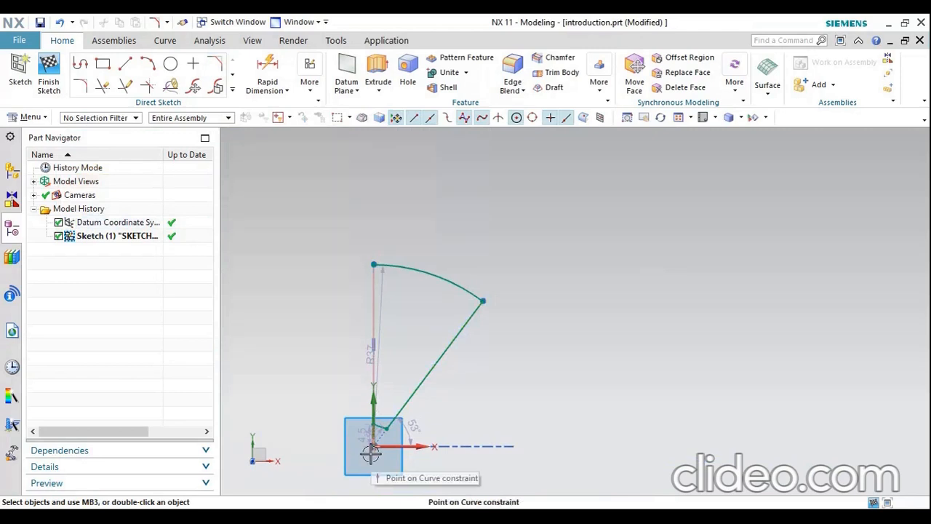
scroll(477, 309, "up", 4)
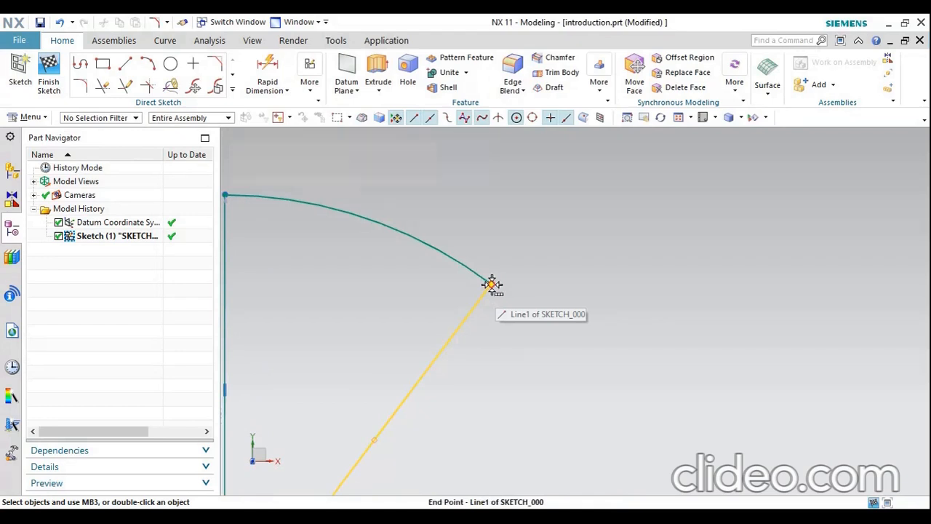
left_click(82, 87)
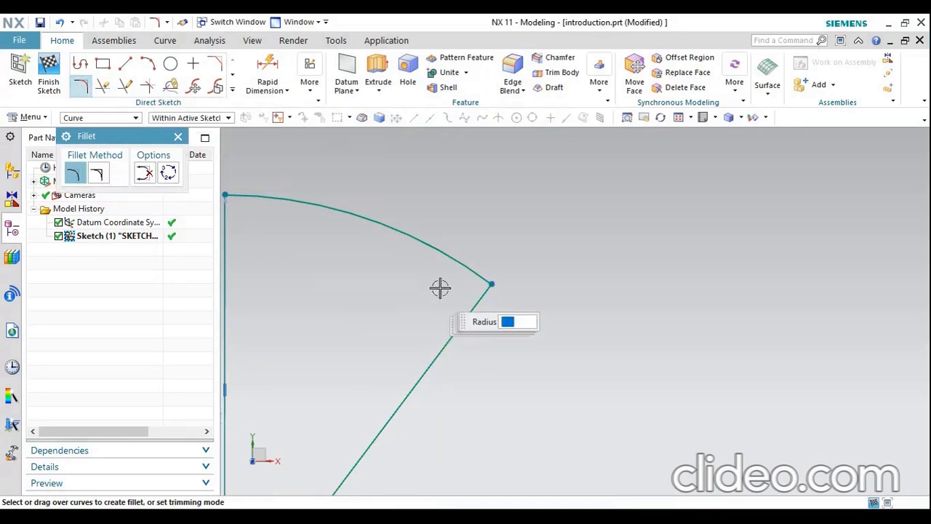
left_click(492, 283)
left_click(553, 292)
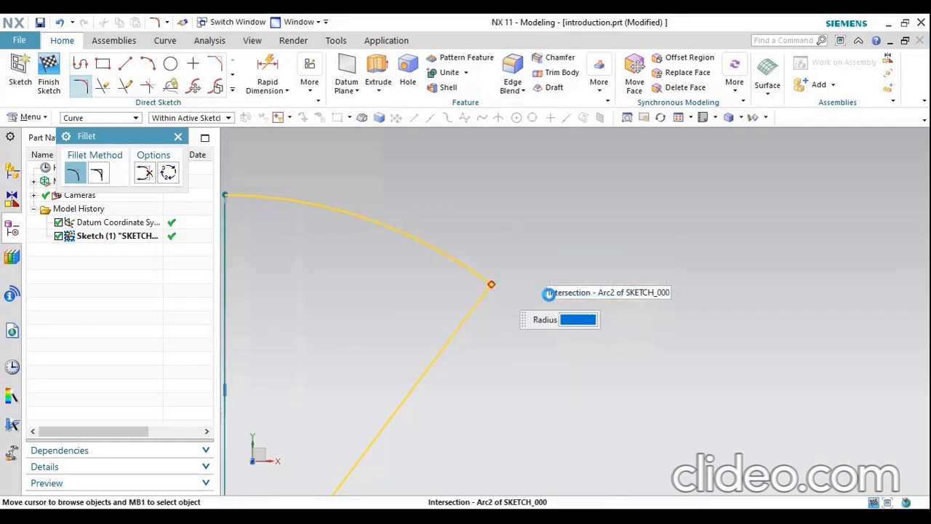
left_click(472, 282)
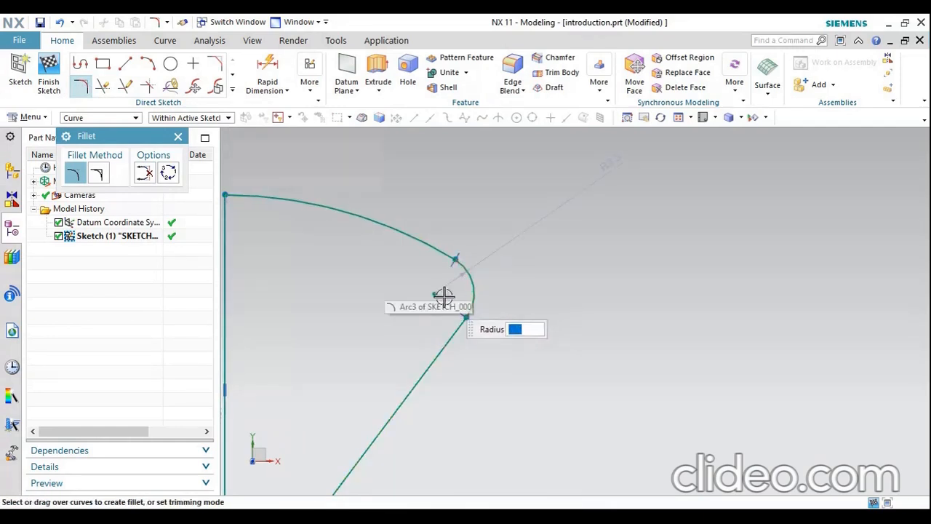
scroll(530, 301, "down", 2)
scroll(495, 308, "up", 4)
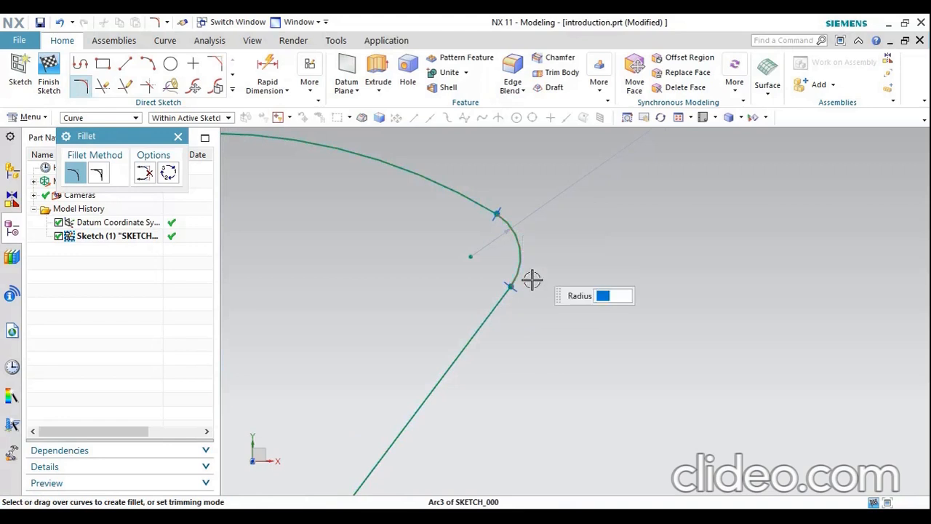
left_click(177, 138)
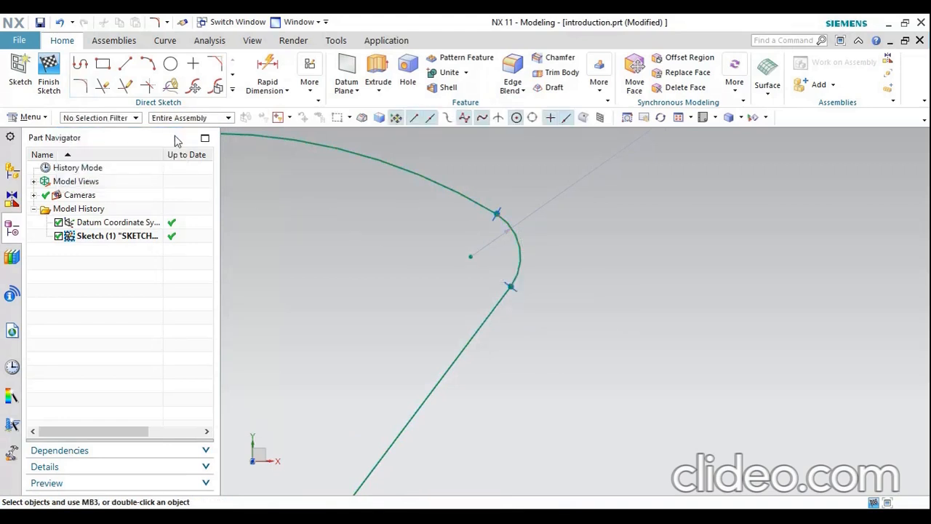
Fillet the corner between the vertical line and the arc with the Untrim method, placing the radius freehand
left_click(81, 88)
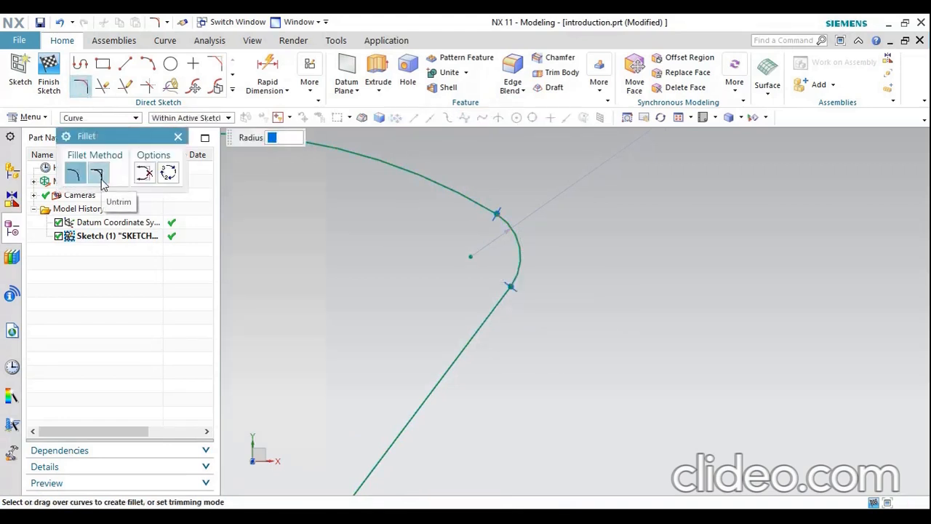
left_click(100, 178)
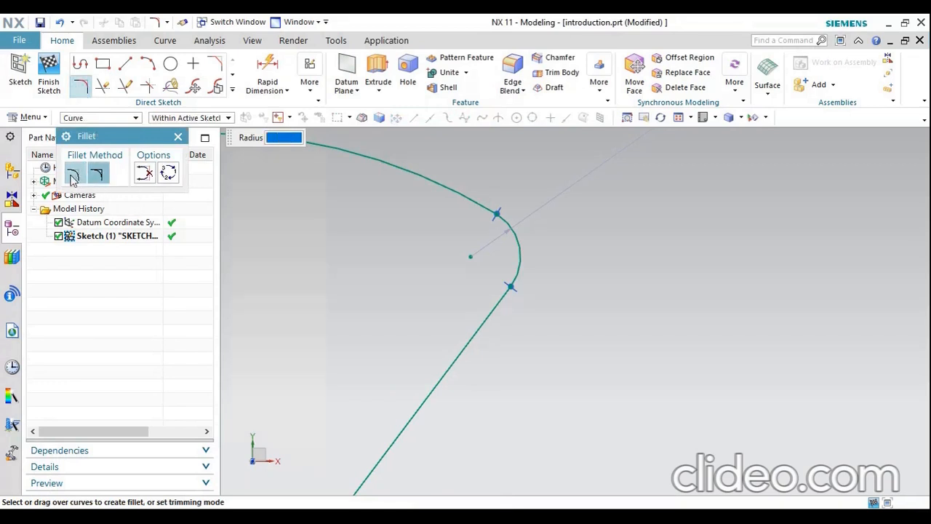
scroll(663, 210, "down", 3)
scroll(472, 168, "up", 3)
left_click(391, 172)
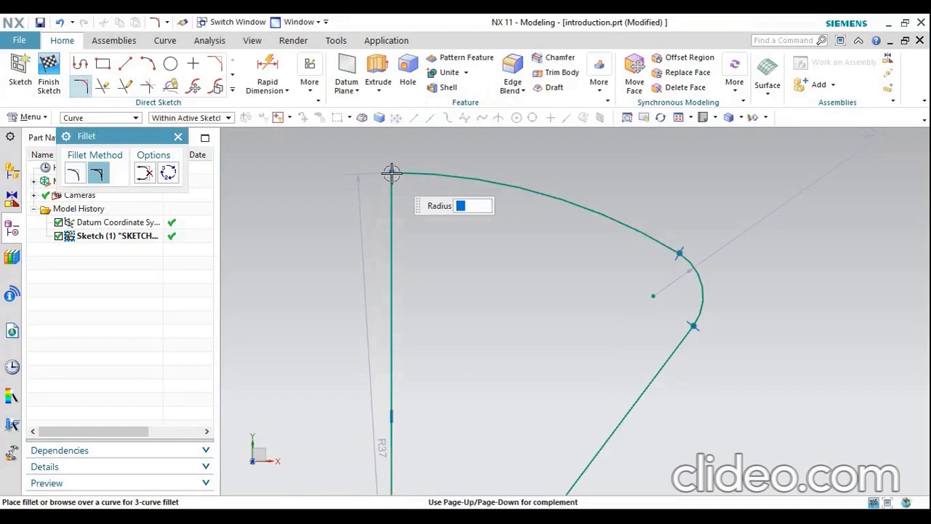
left_click(408, 191)
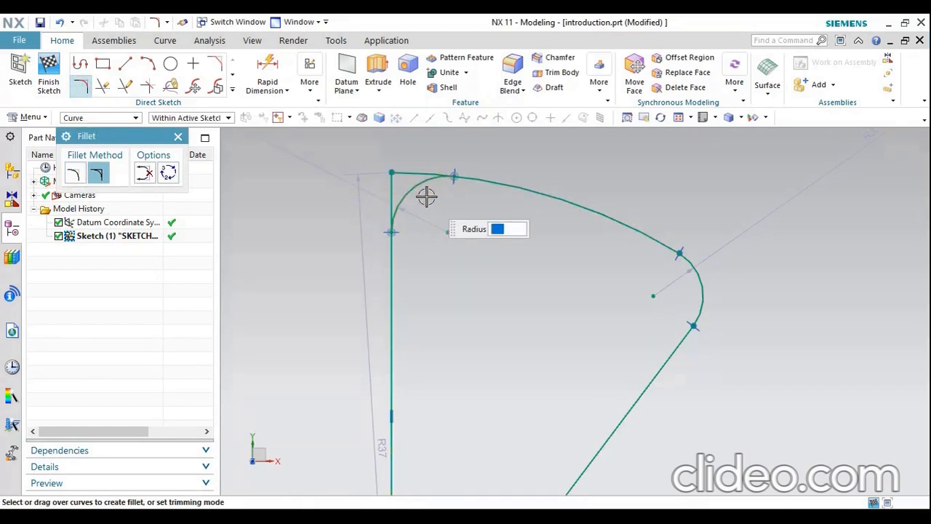
left_click(178, 138)
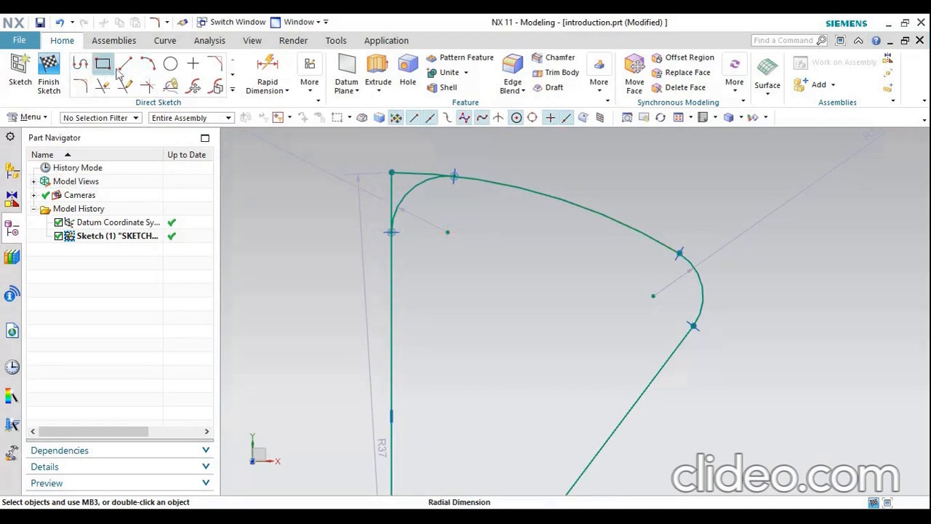
left_click(80, 86)
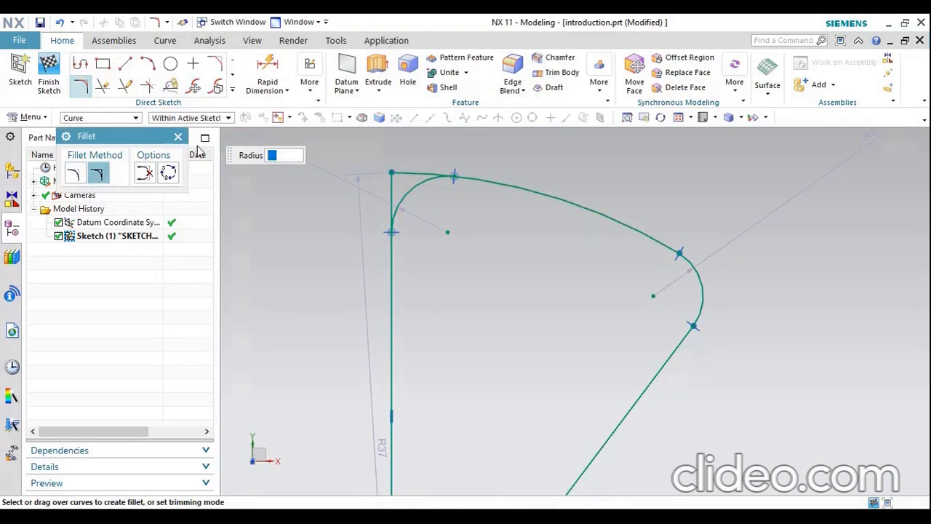
left_click(177, 137)
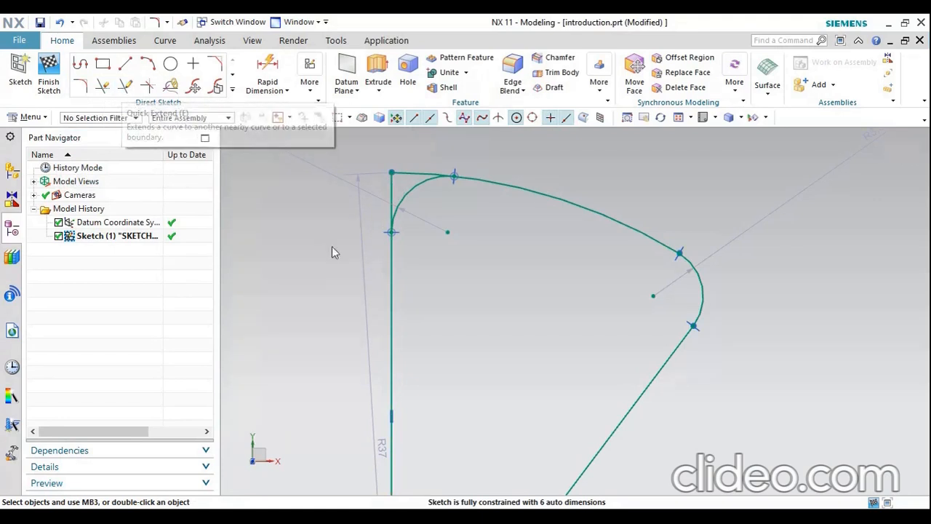
scroll(318, 239, "down", 2)
scroll(411, 219, "down", 2)
scroll(566, 267, "up", 2)
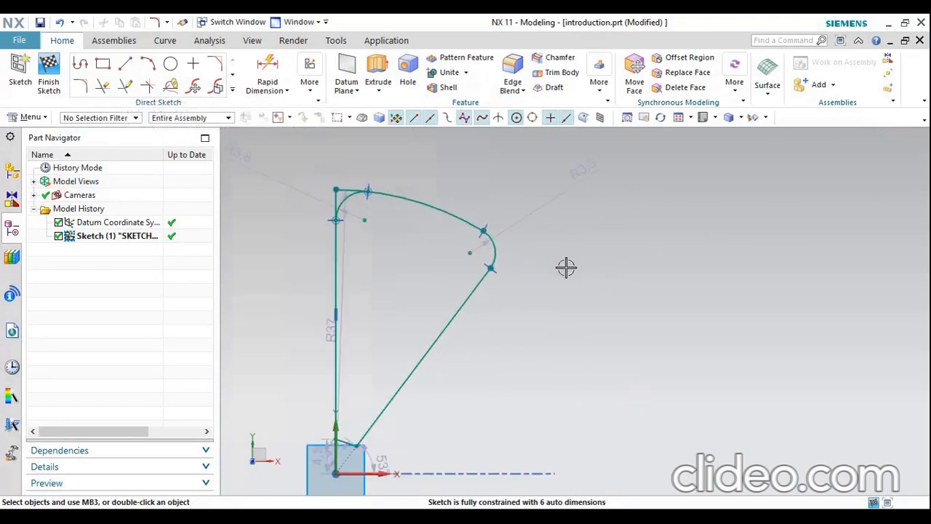
Sketch a horizontal line about 21.5 mm long, running rightward from the midpoint of the profile's slanted line
left_click(125, 63)
scroll(590, 248, "down", 2)
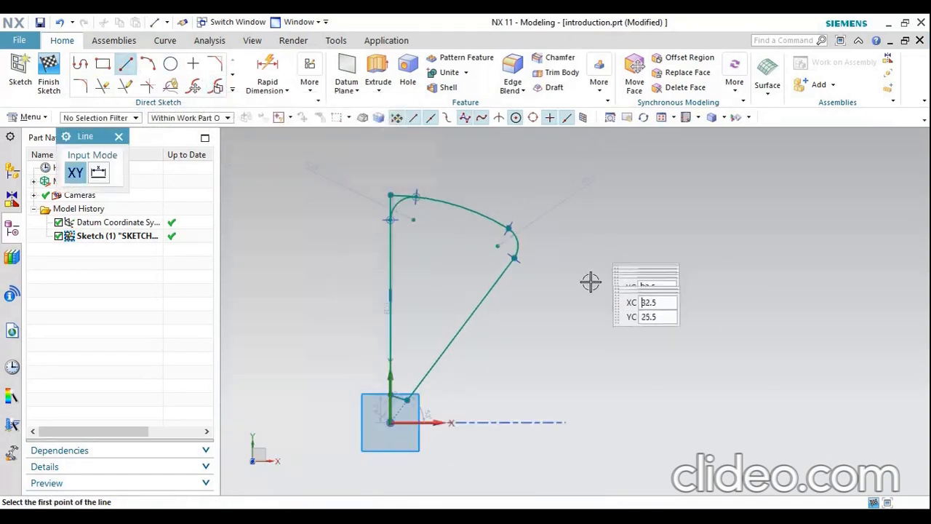
scroll(590, 279, "up", 1)
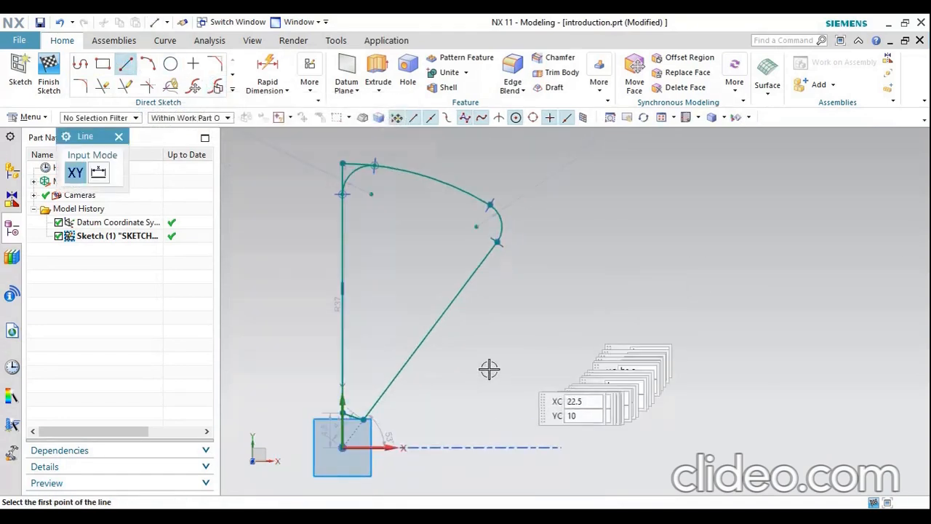
left_click(430, 332)
left_click(592, 339)
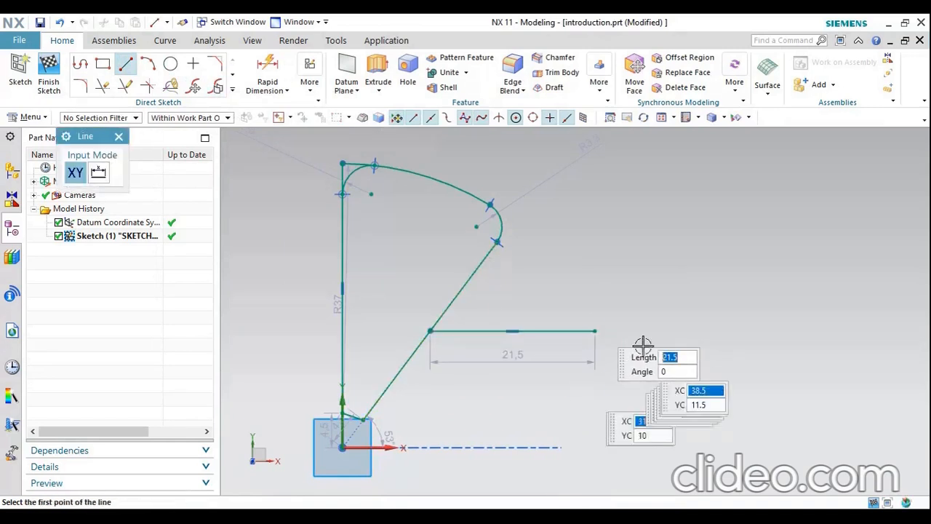
Sketch a separate vertical line about 17 mm long, about 2.6 mm beyond the horizontal line's free end and spanning its height
left_click(615, 263)
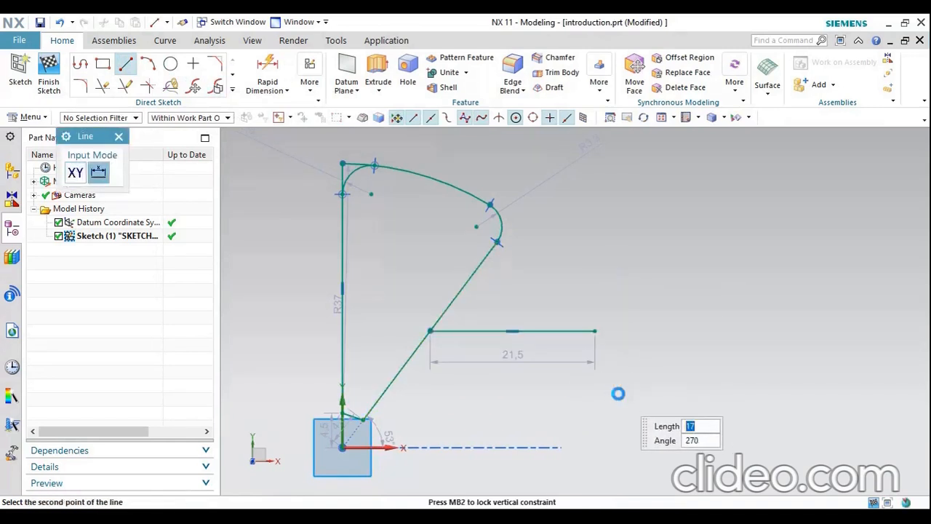
left_click(616, 393)
key("Escape")
scroll(618, 364, "up", 5)
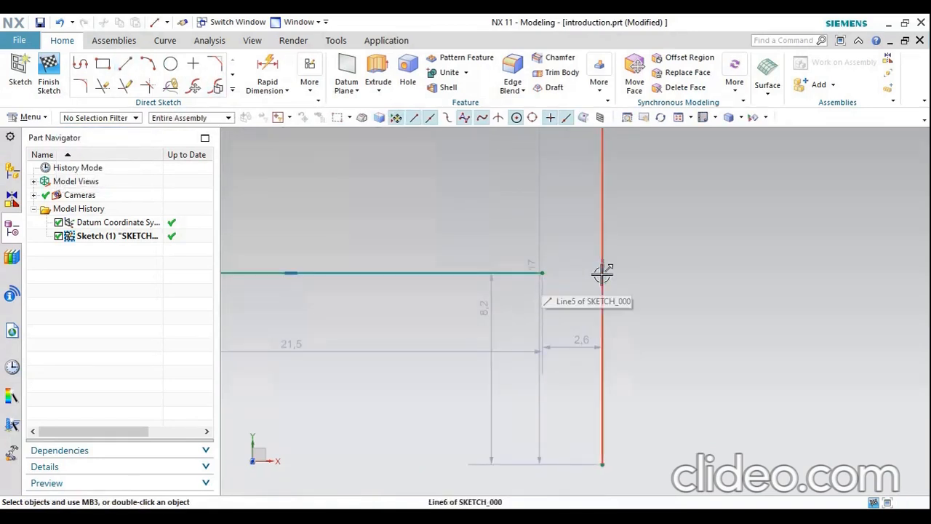
scroll(674, 310, "down", 2)
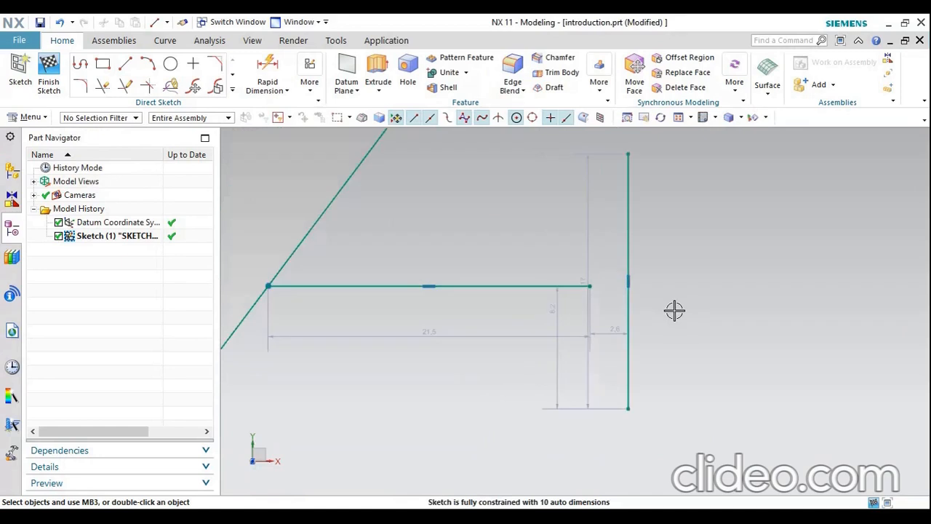
Extend the horizontal line to the separate vertical line with Quick Extend
left_click(128, 87)
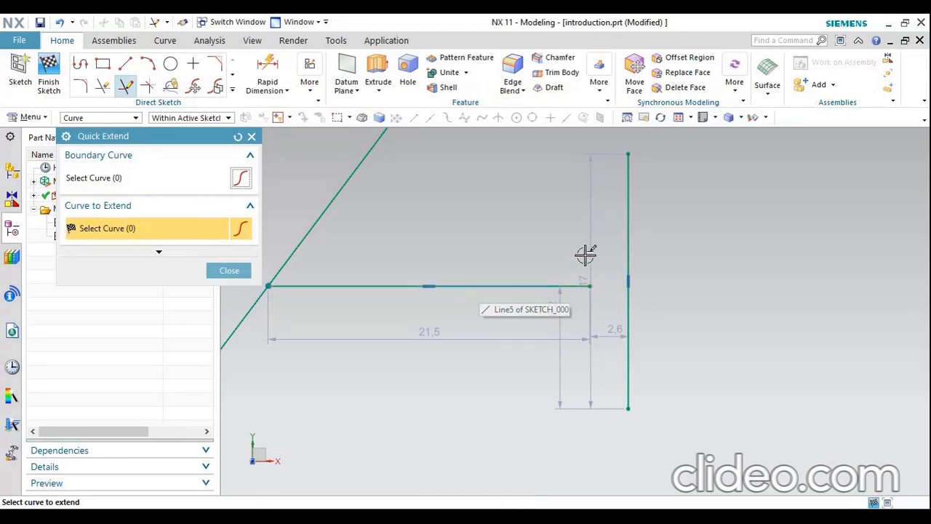
left_click(533, 287)
left_click(628, 293)
scroll(631, 292, "up", 8)
scroll(631, 292, "down", 5)
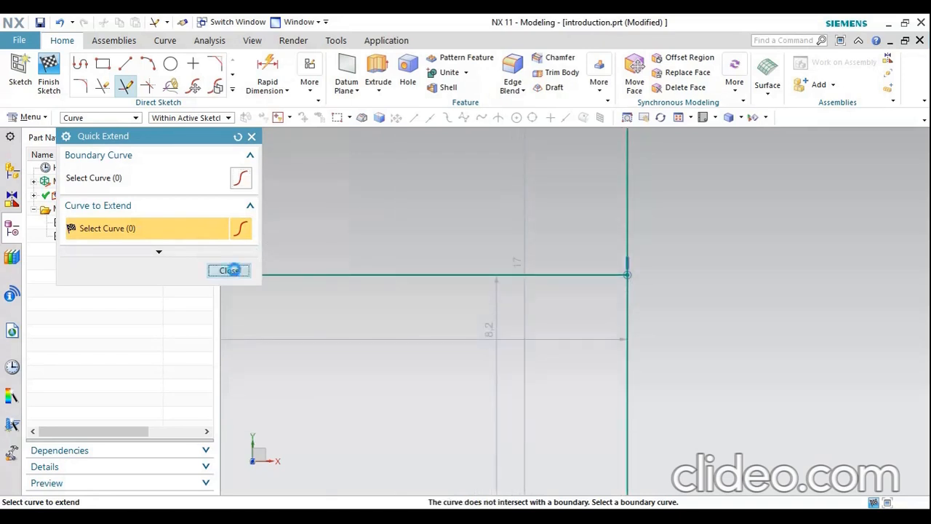
left_click(231, 270)
scroll(447, 309, "down", 3)
scroll(446, 304, "down", 3)
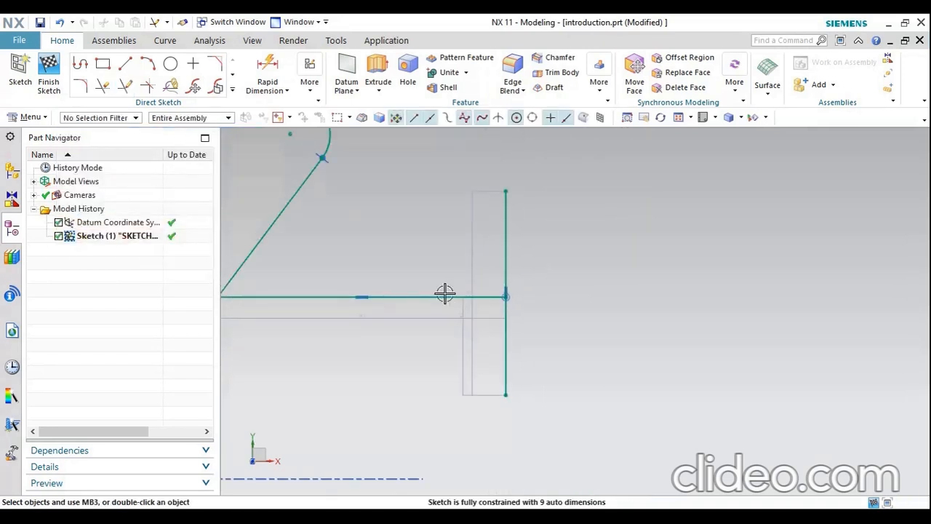
Move the horizontal line 4 mm downward with Move Curve, keeping the angle at 0
scroll(345, 210, "up", 3)
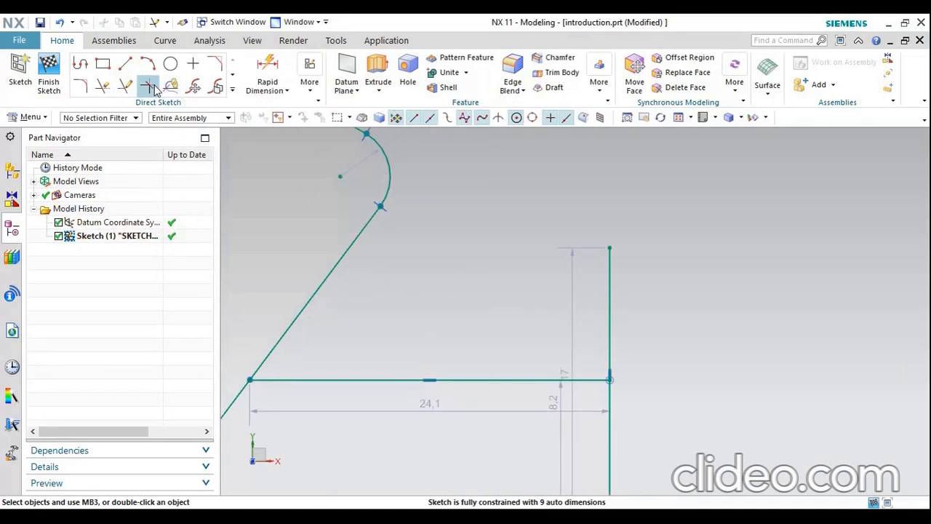
left_click(195, 88)
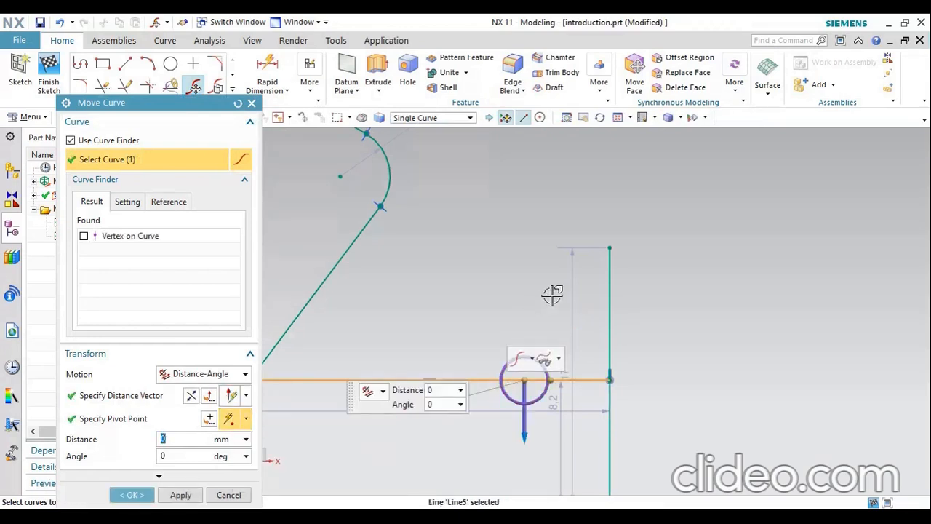
scroll(551, 293, "down", 4)
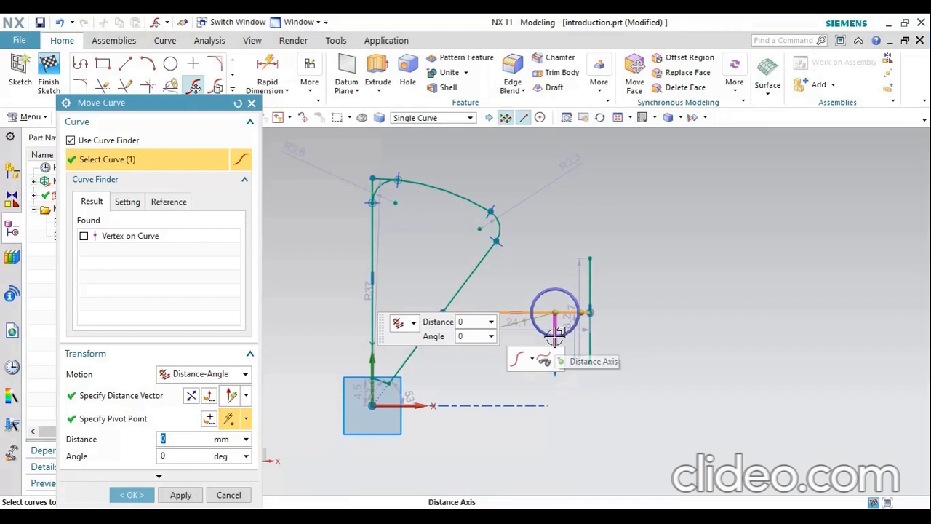
left_click_drag(555, 363, 559, 394)
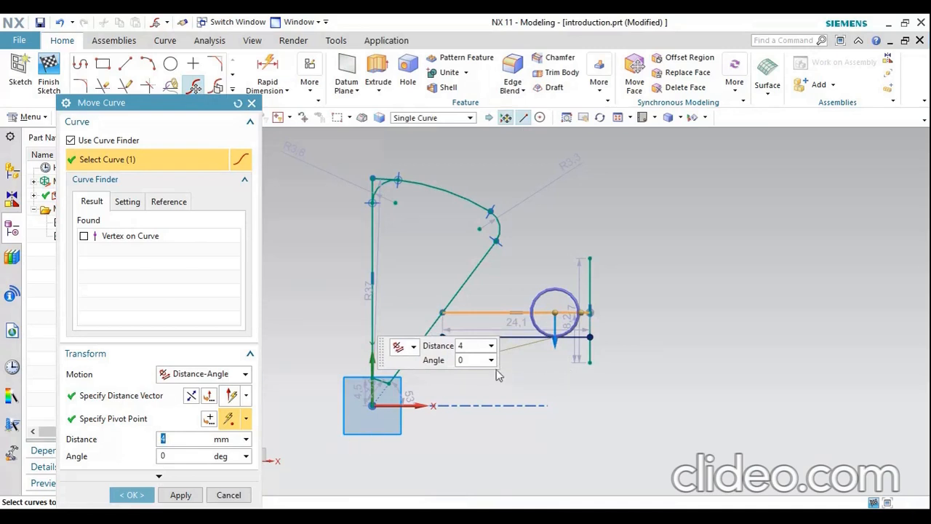
scroll(508, 344, "up", 5)
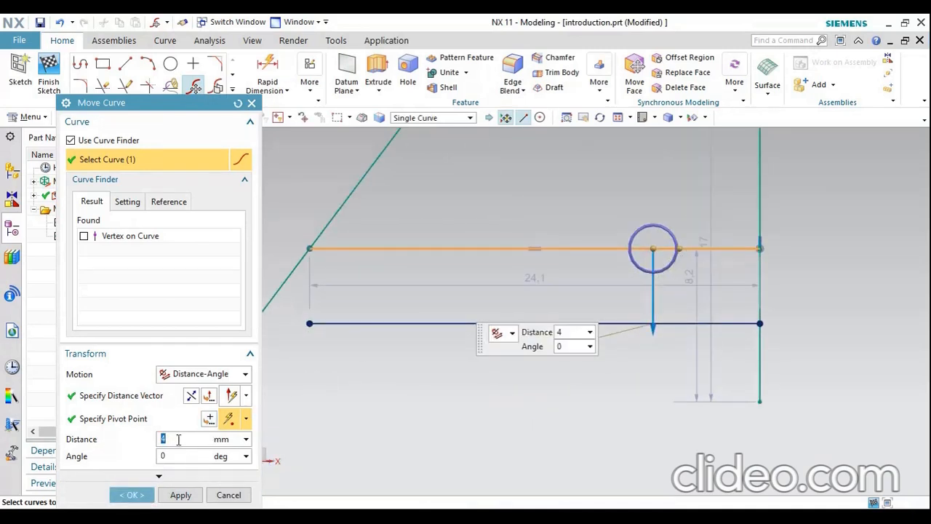
left_click(131, 495)
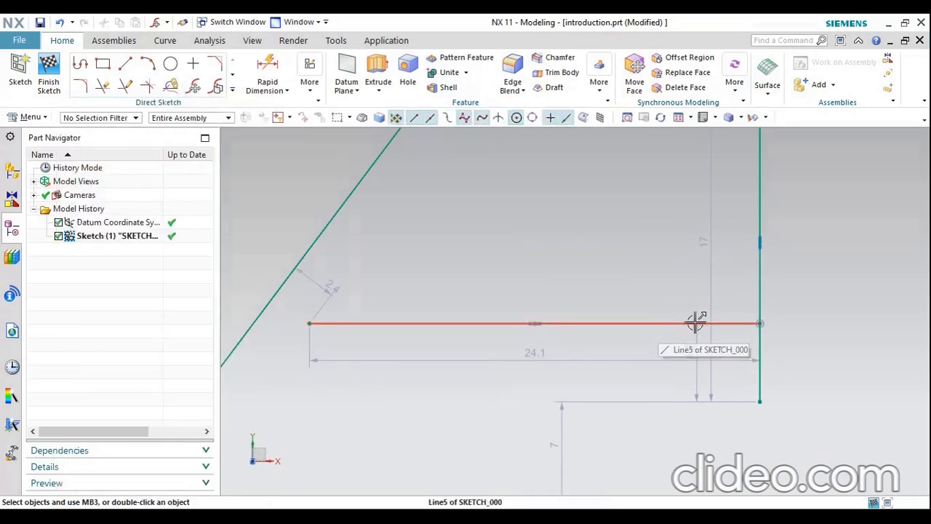
scroll(501, 370, "down", 7)
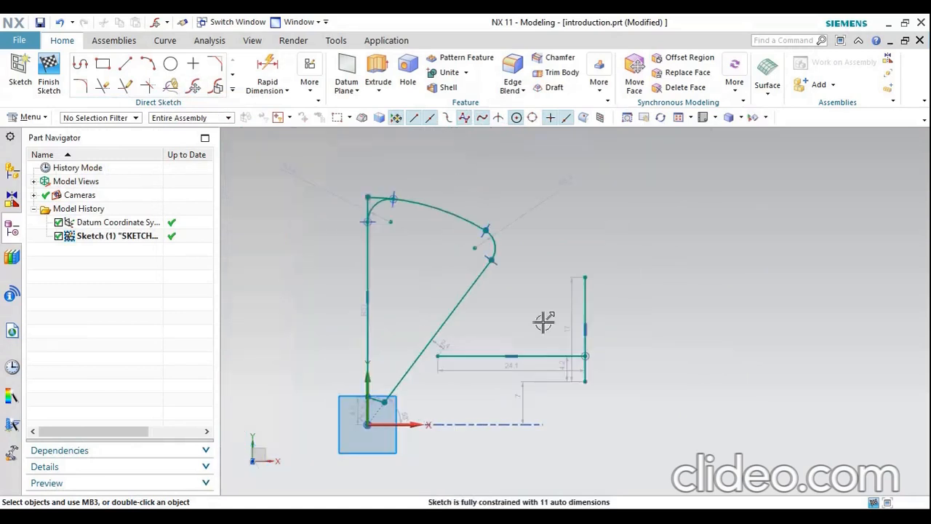
Set up an Offset Move of the separate vertical line and the horizontal line by 2 mm, reversing the direction to rightward and upward
scroll(588, 291, "up", 2)
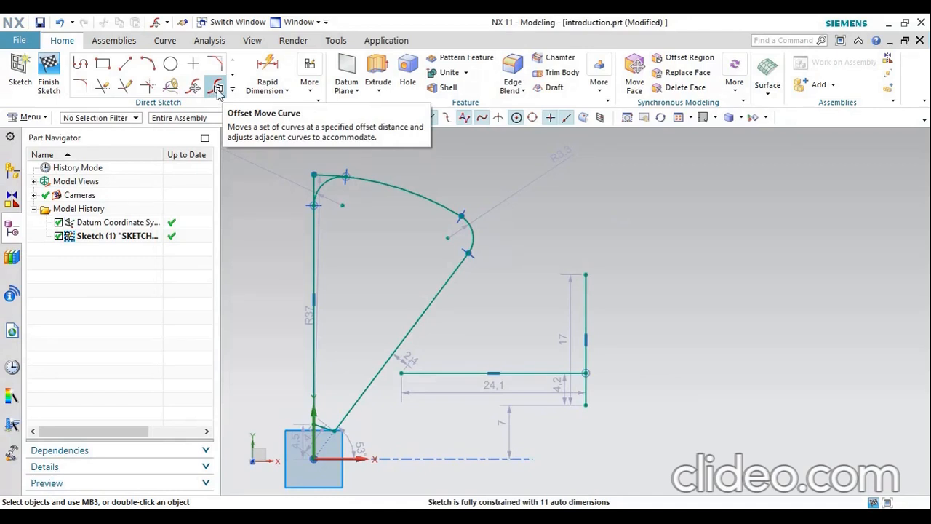
left_click(219, 88)
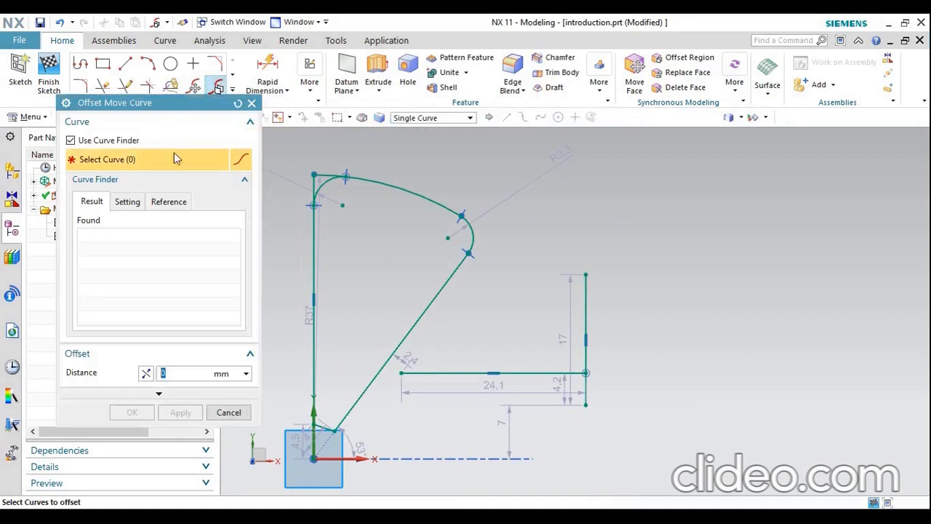
left_click(587, 329)
left_click(537, 374)
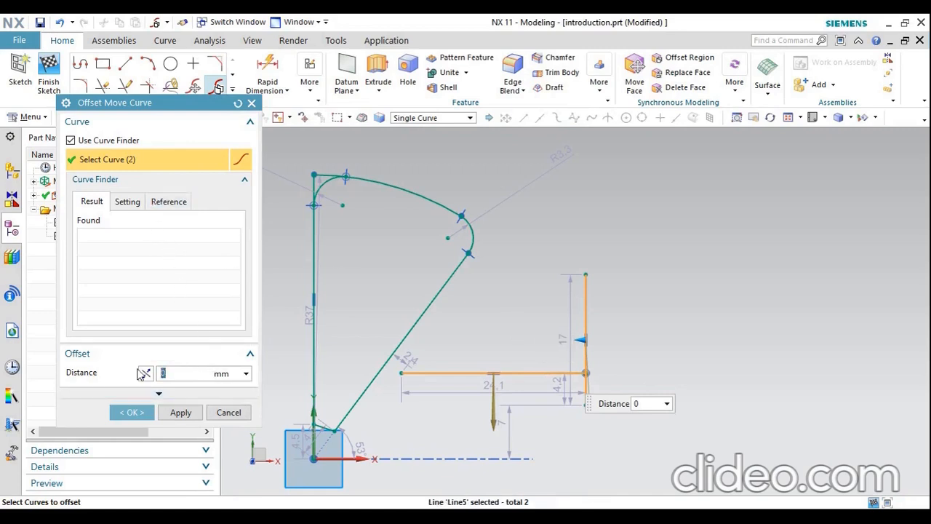
key("Return")
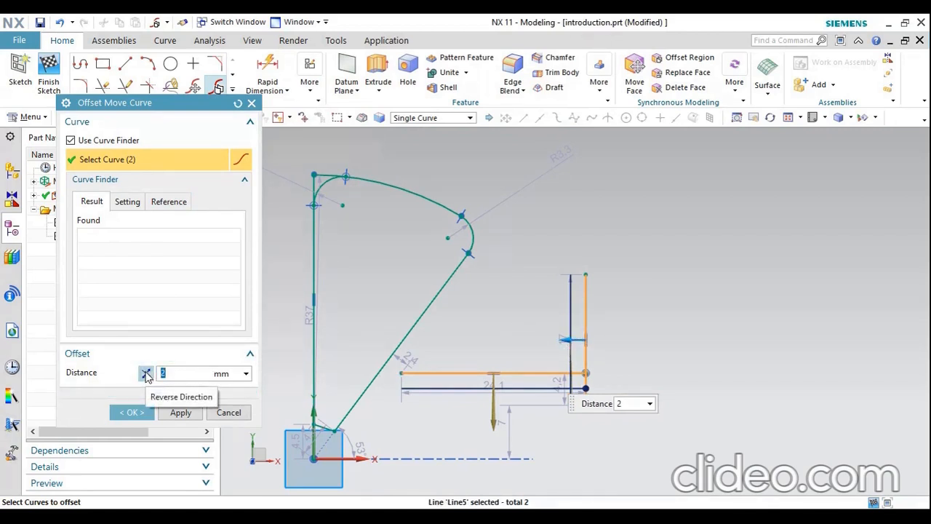
left_click(146, 373)
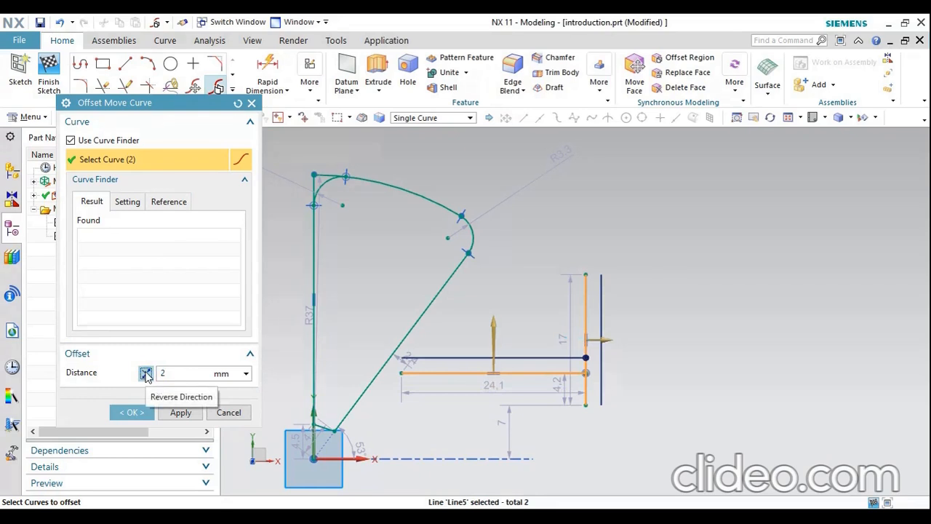
Exclude the horizontal line from the offset move and shift only the vertical line 5 mm to the right
left_click(529, 372, "shift")
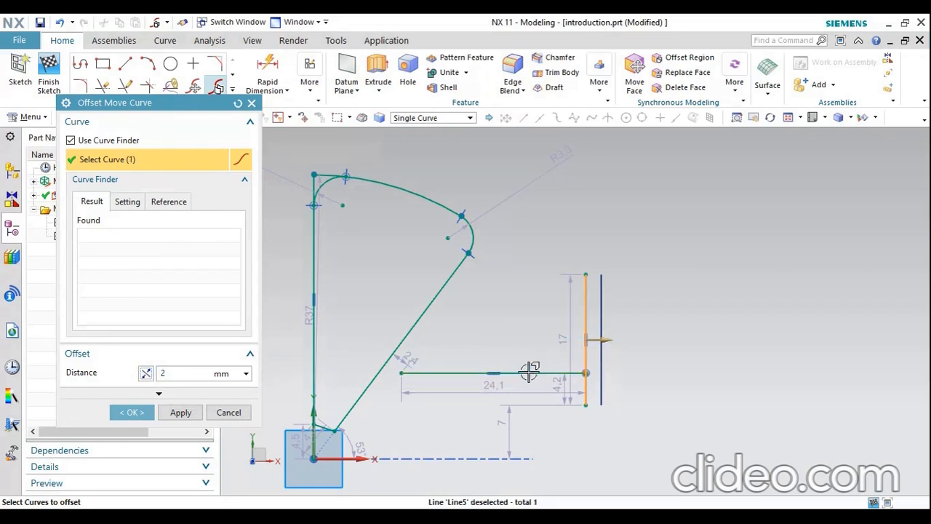
scroll(618, 372, "down", 1)
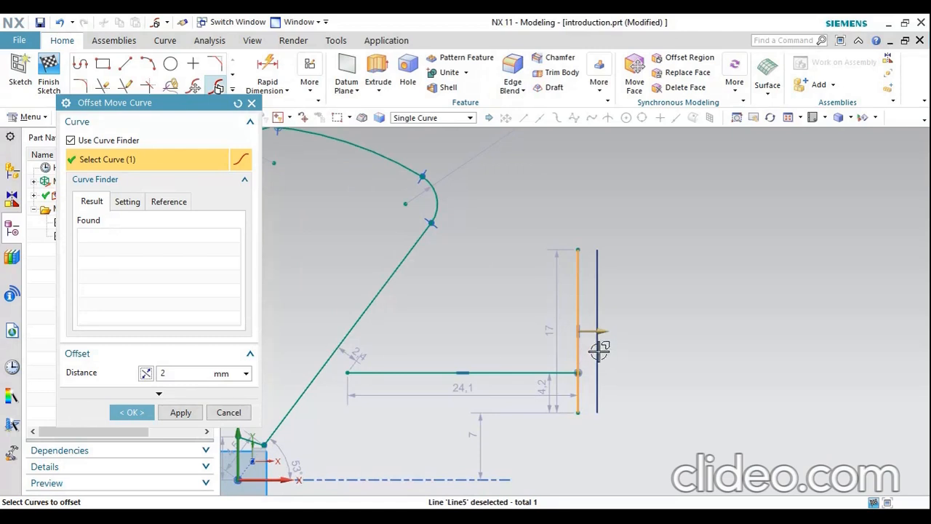
left_click(173, 374)
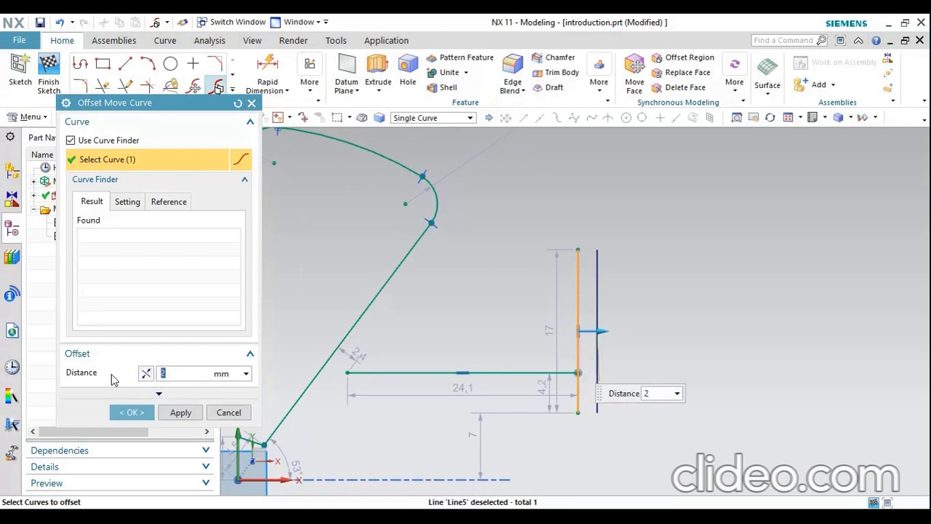
type("5")
left_click(121, 413)
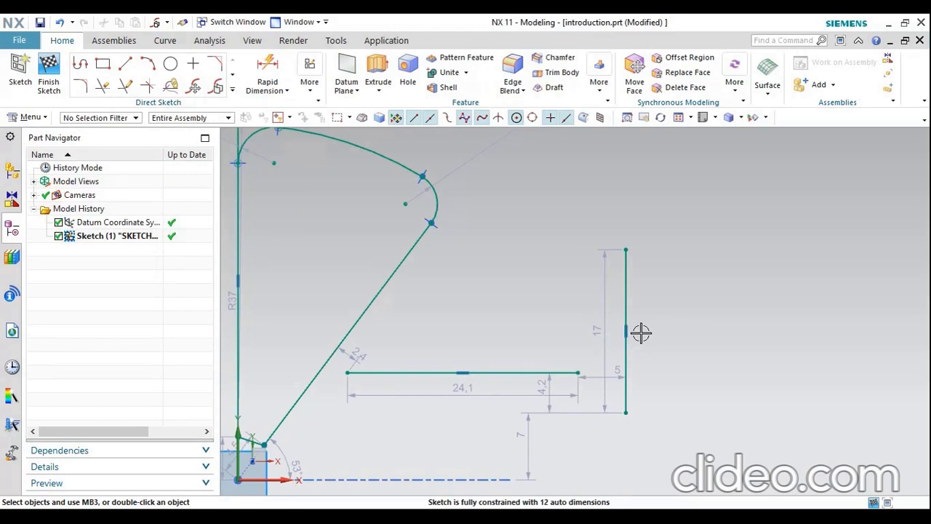
Offset the closed profile's connected curves 2 mm inward with Offset Curve, reversing the default outward direction
left_click(233, 90)
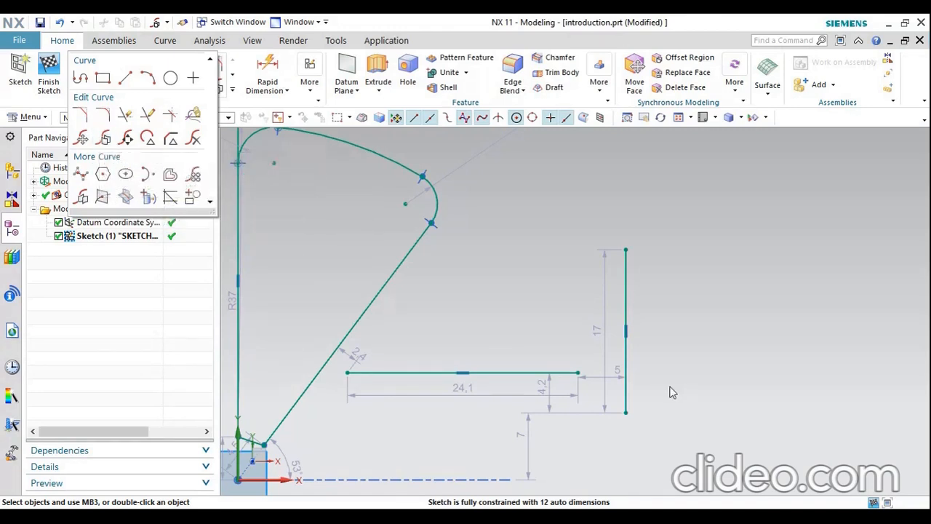
left_click(171, 175)
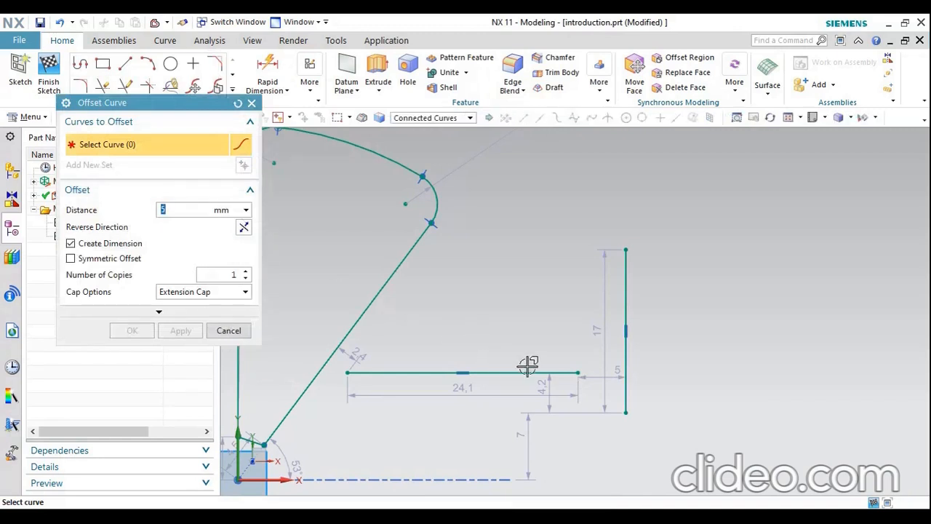
scroll(709, 320, "down", 1)
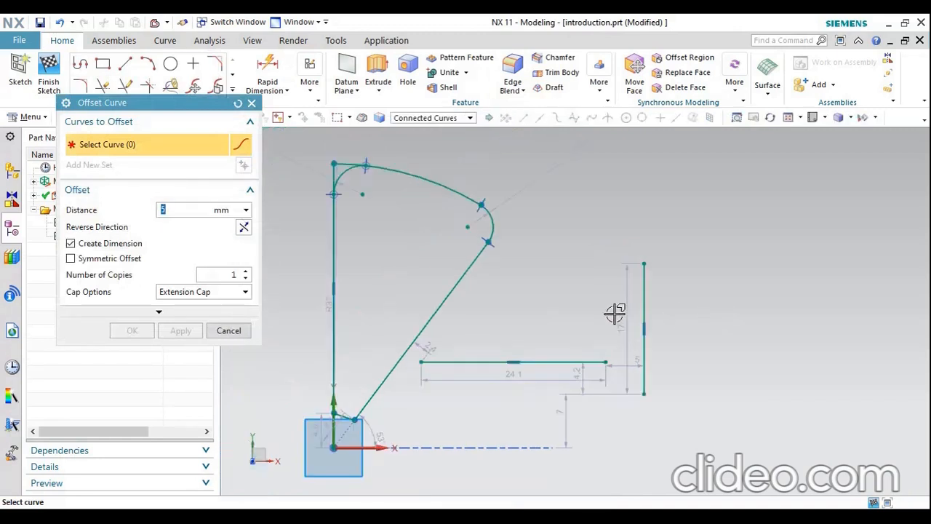
left_click(454, 291)
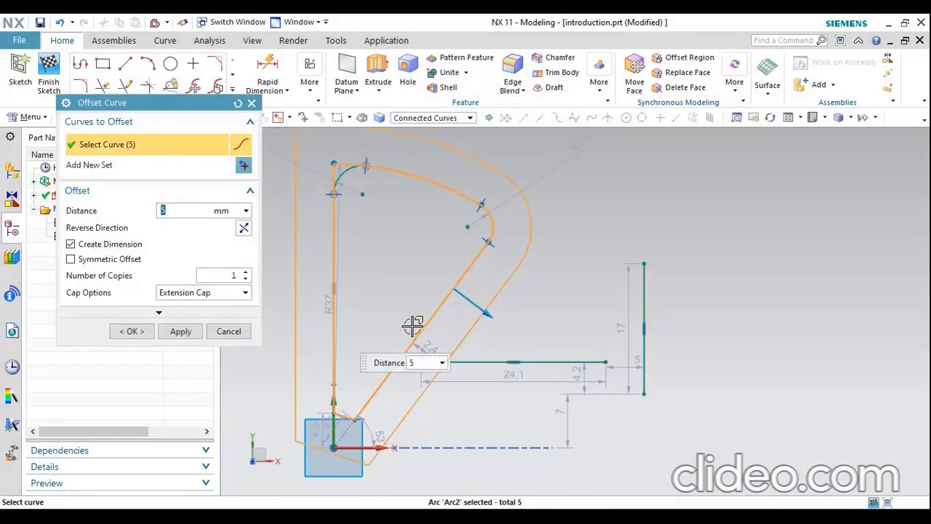
left_click(243, 228)
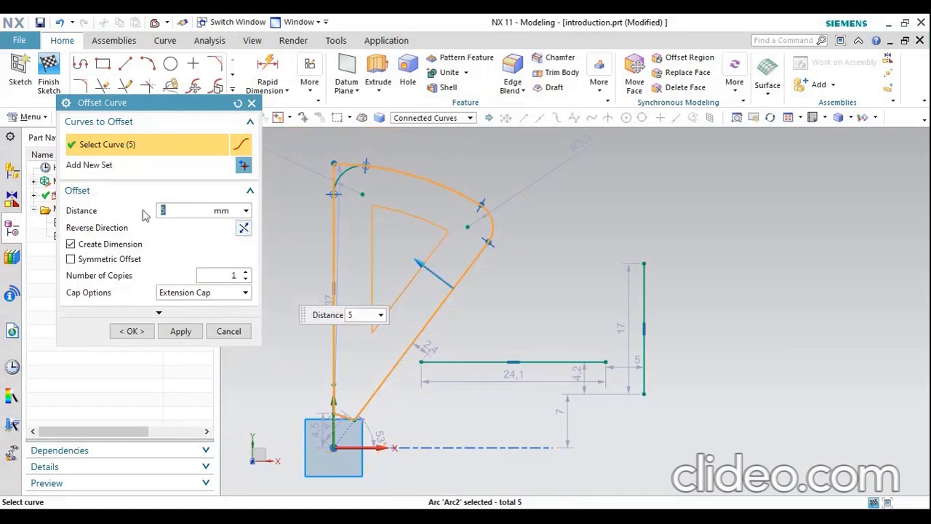
type("2")
key("Return")
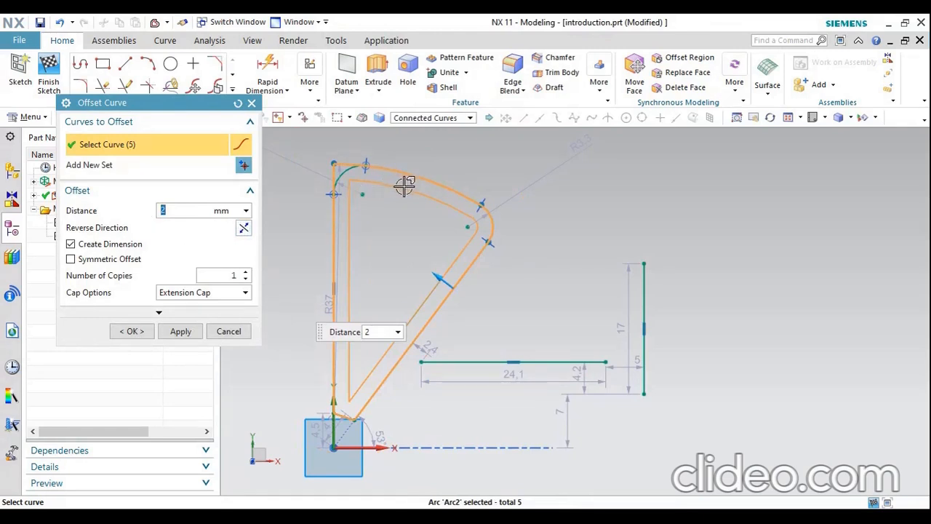
scroll(404, 186, "up", 3)
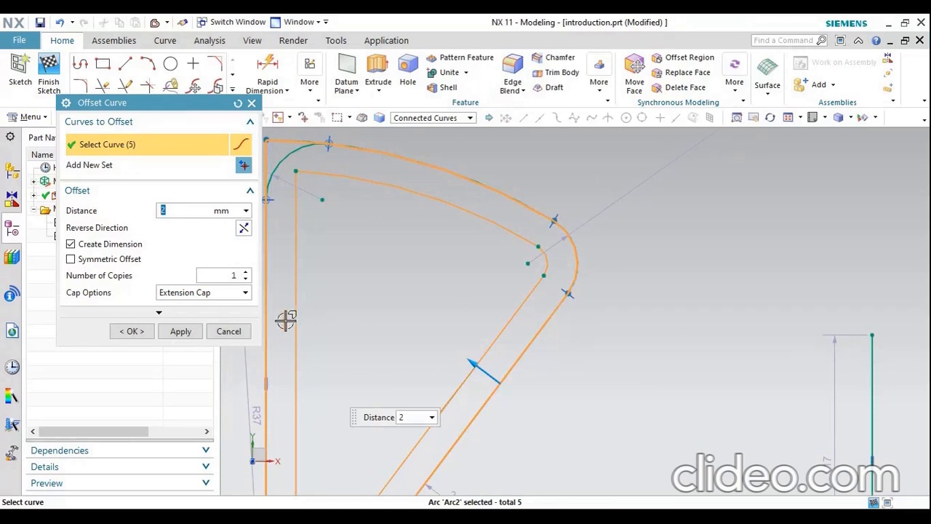
left_click(134, 331)
scroll(380, 298, "down", 5)
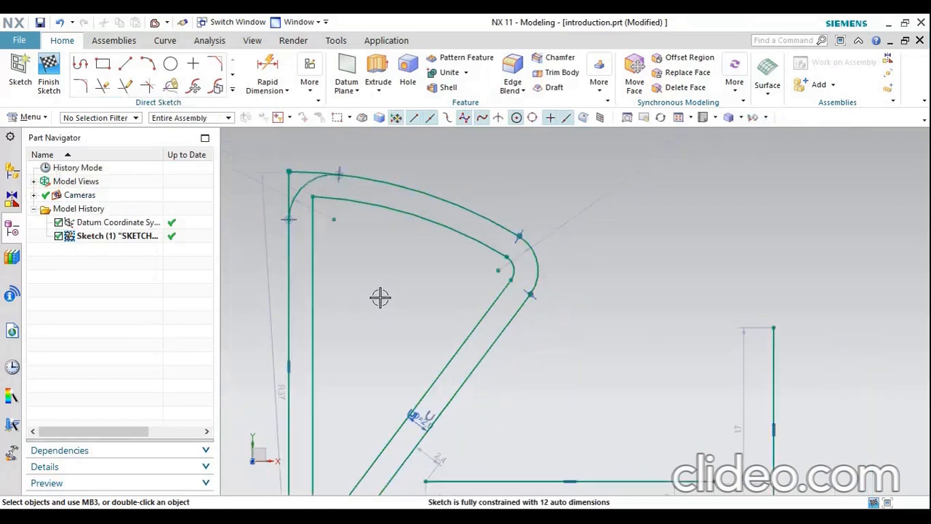
scroll(519, 308, "up", 2)
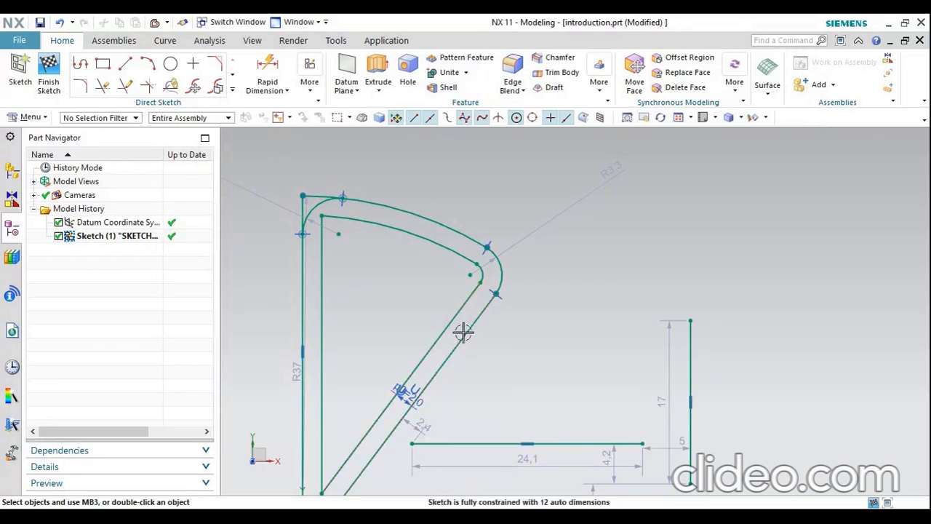
left_click(234, 88)
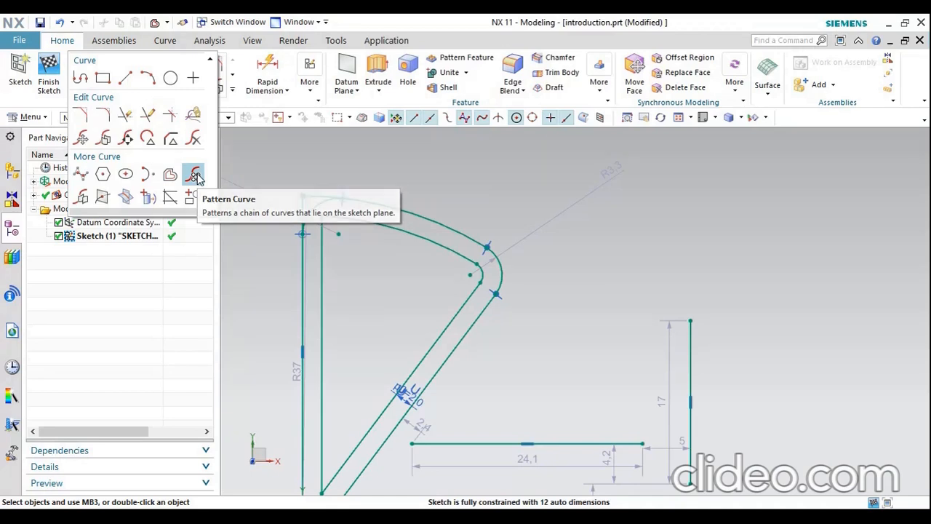
left_click(195, 176)
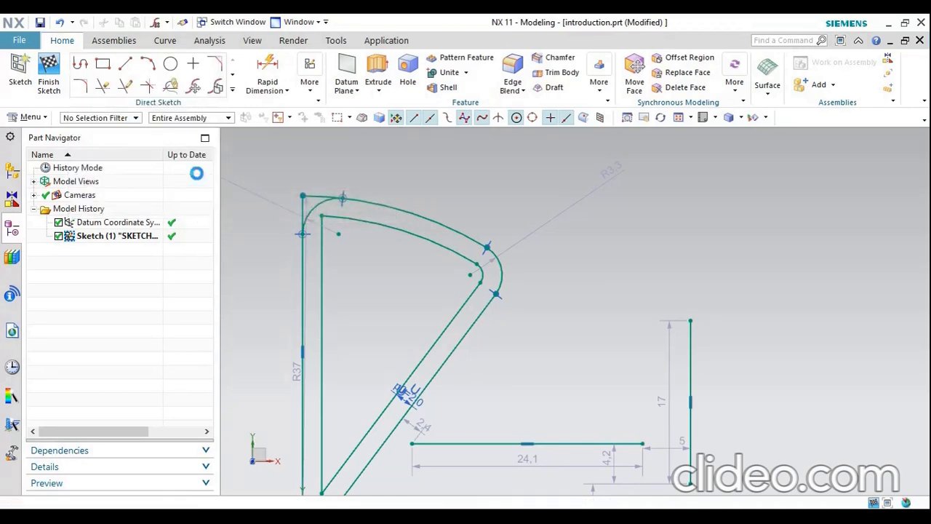
scroll(328, 258, "up", 2)
scroll(328, 258, "up", 1)
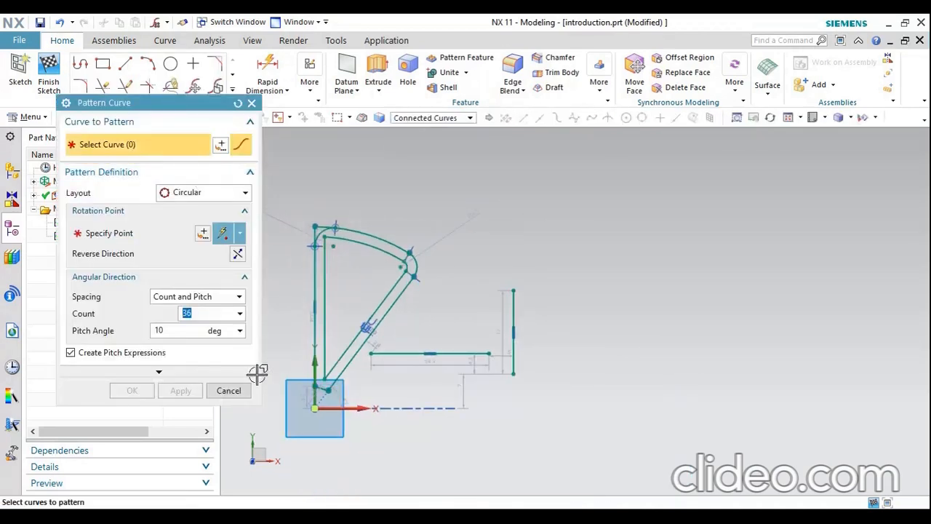
left_click(228, 391)
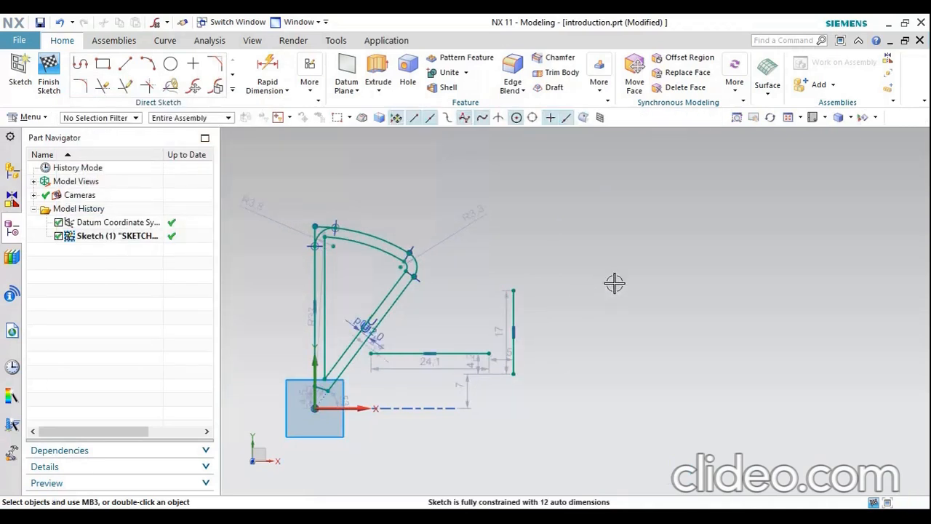
Draw a circle about 7.6 mm in diameter, centred about 19.5 mm right of and 8 mm above the separate vertical line's upper end
scroll(615, 281, "down", 1)
scroll(466, 324, "up", 2)
scroll(595, 282, "down", 1)
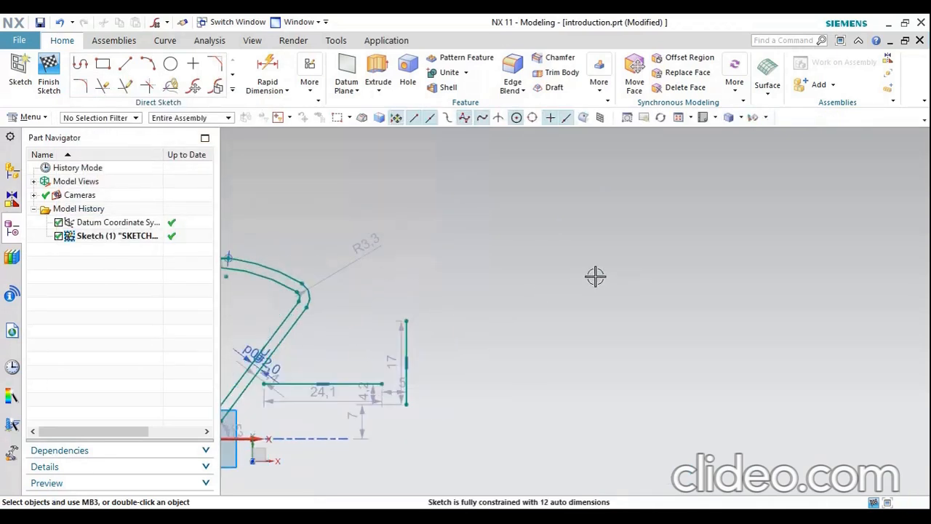
left_click(173, 66)
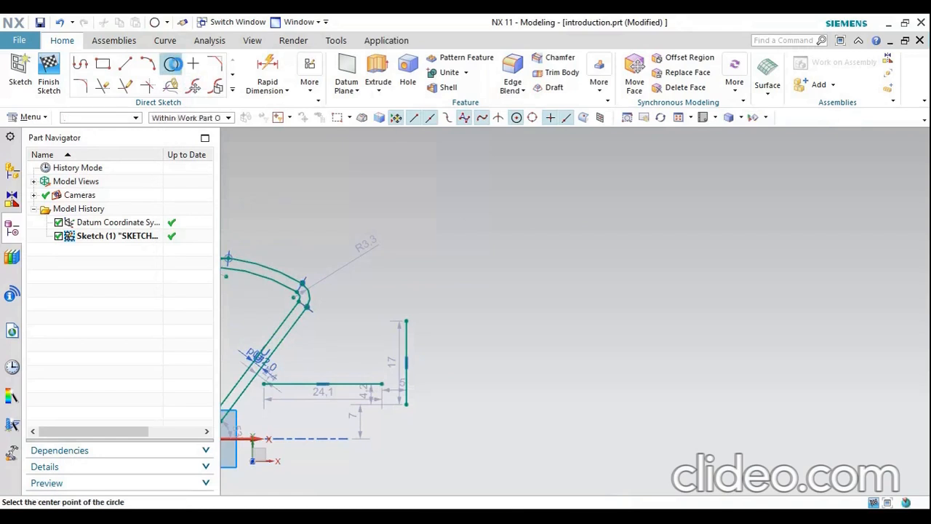
left_click(506, 301)
key("Escape")
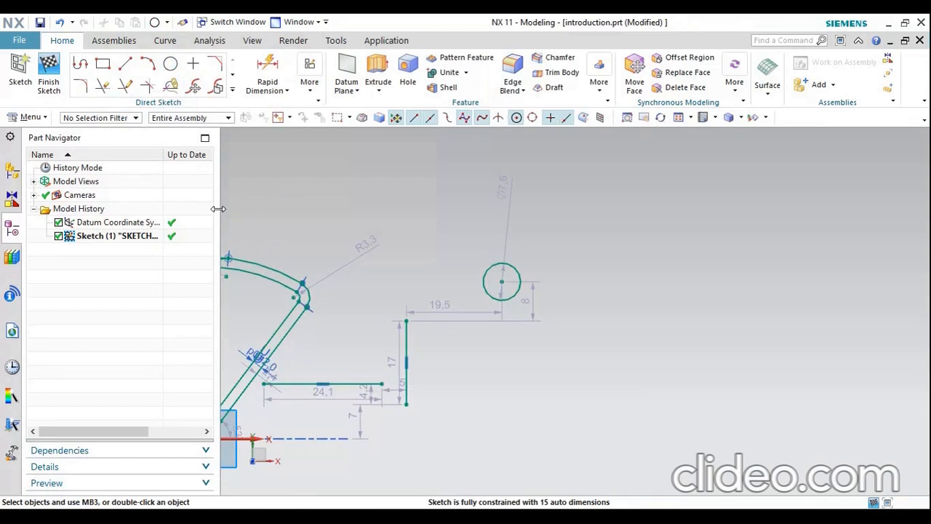
Set up a Pattern Curve of the new circle with a Linear layout, using the sketch's horizontal axis as Direction 1
left_click(232, 89)
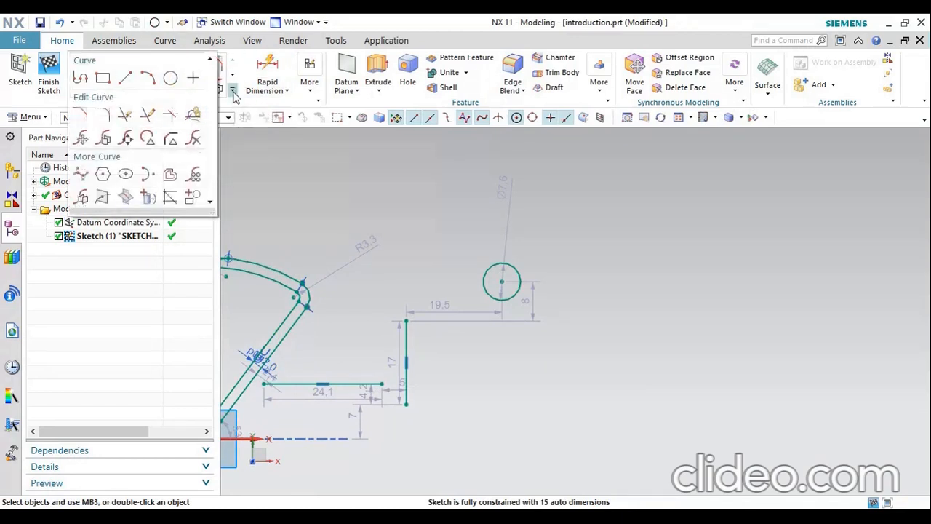
left_click(199, 176)
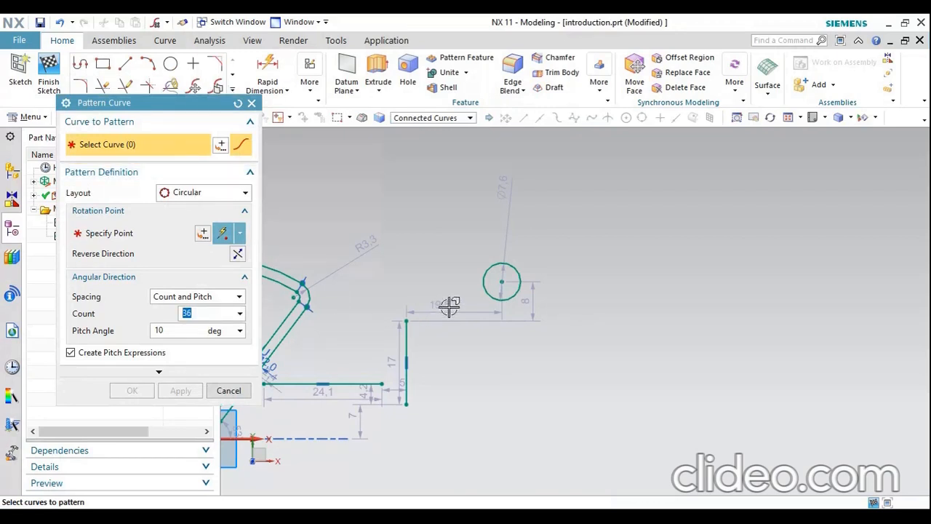
left_click(516, 273)
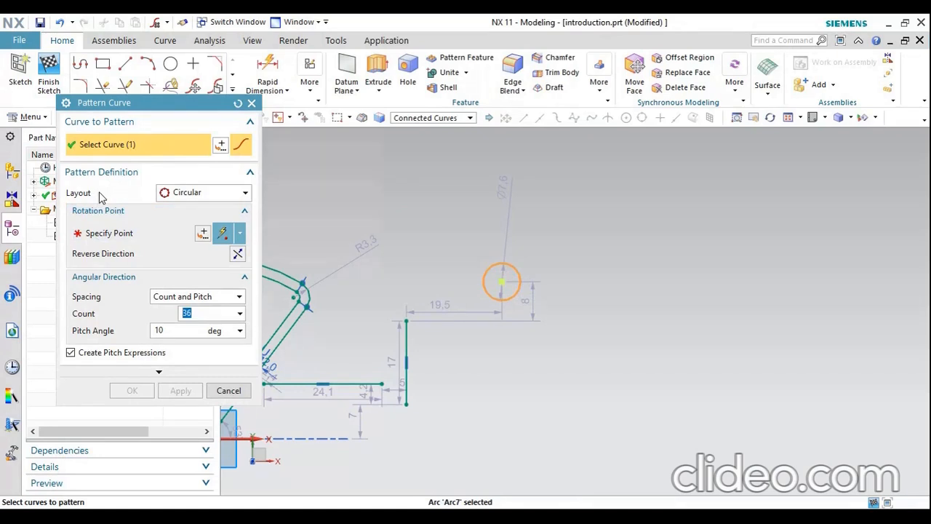
left_click(191, 193)
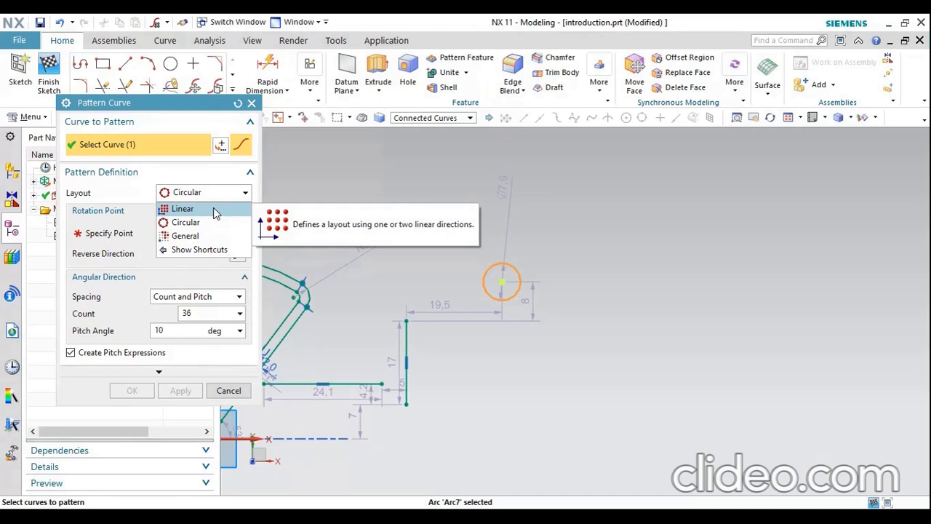
left_click(214, 210)
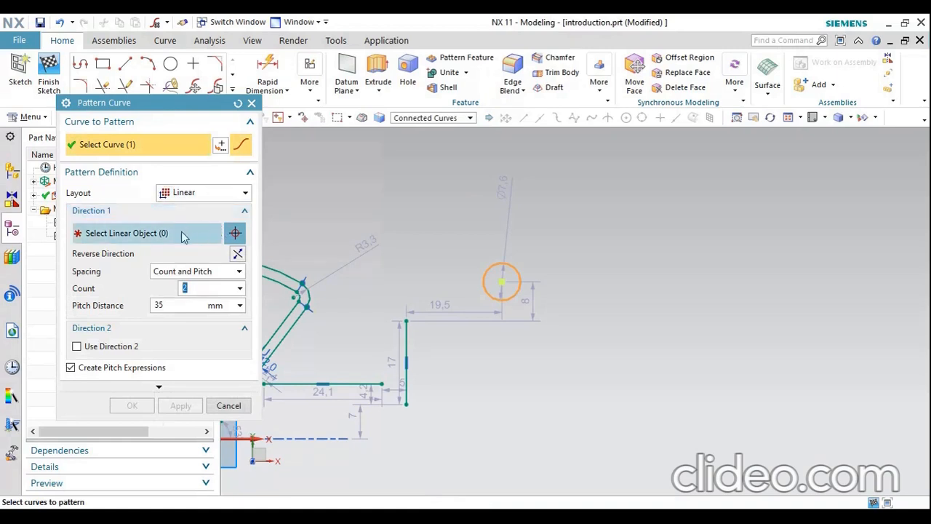
left_click(181, 233)
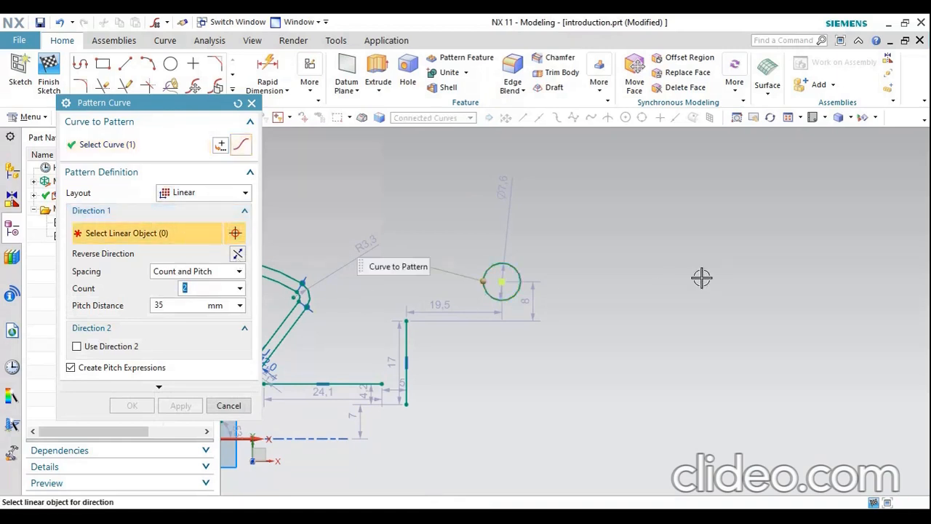
scroll(701, 277, "down", 3)
scroll(568, 360, "up", 1)
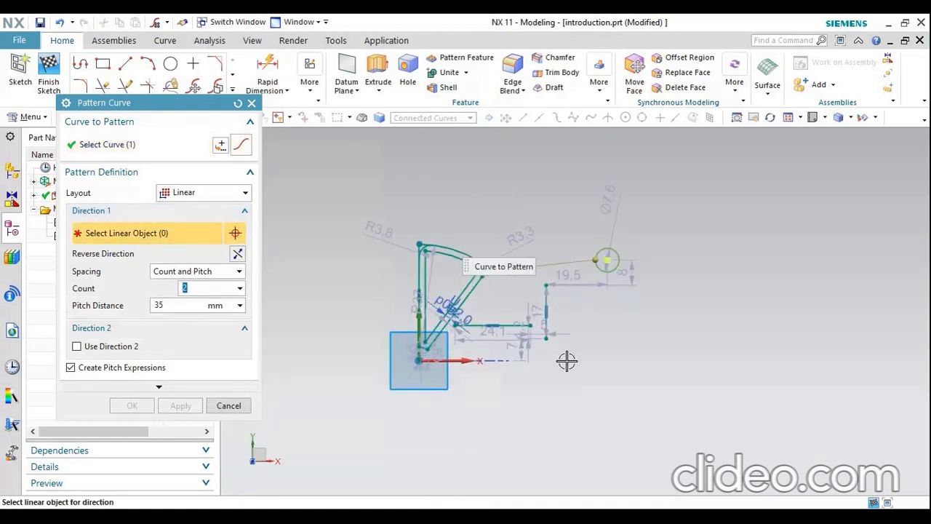
scroll(567, 361, "up", 1)
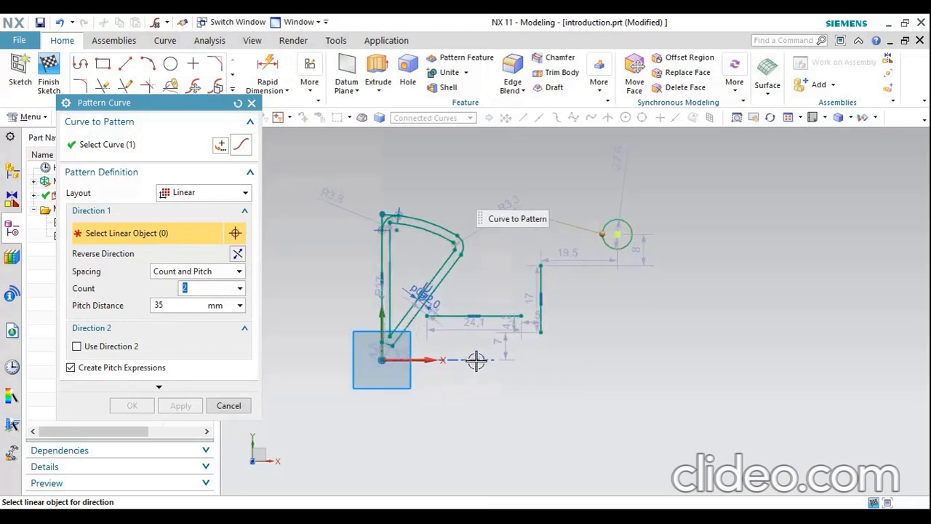
left_click(430, 360)
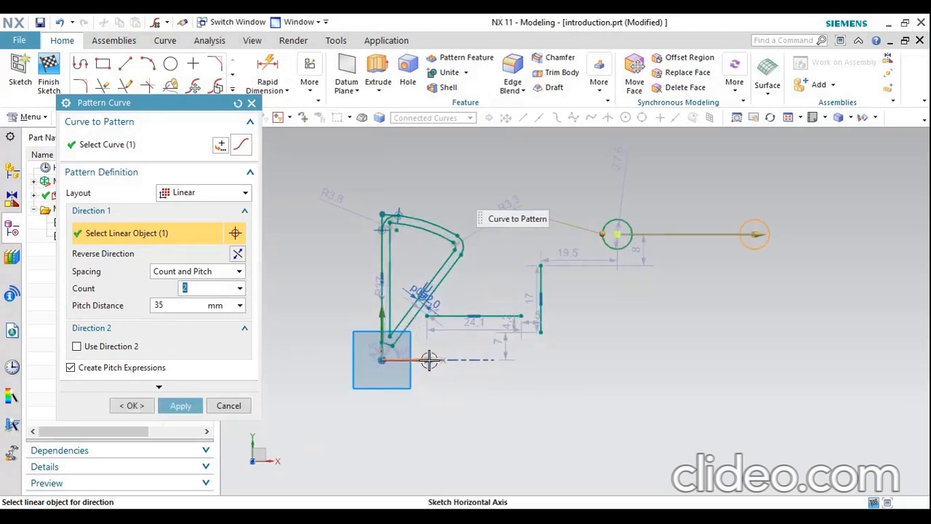
scroll(304, 373, "down", 2)
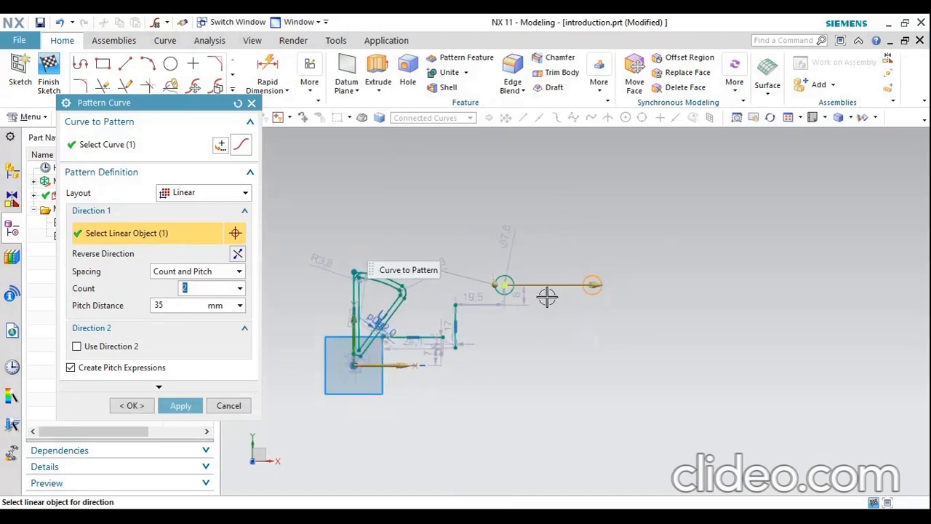
scroll(547, 296, "up", 2)
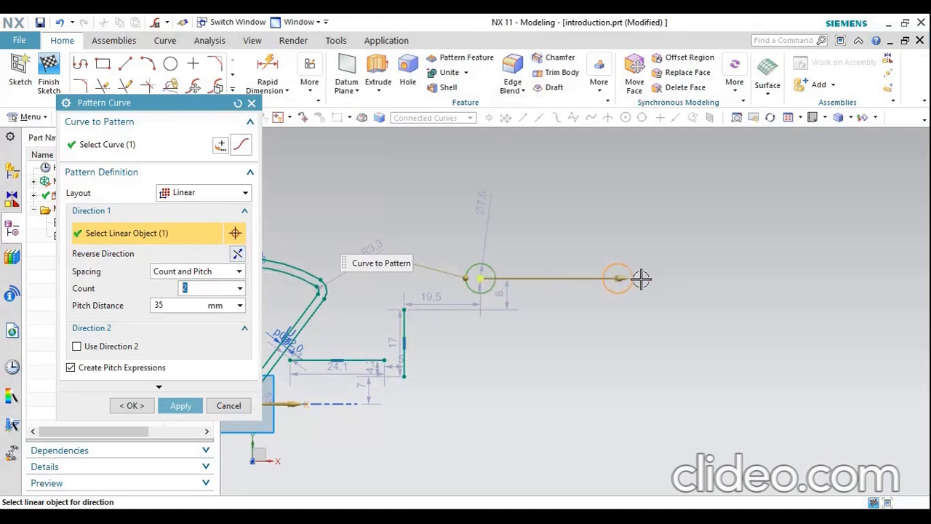
Keep the circle pattern pointing rightward with Count and Pitch spacing, and set its count to 10
left_click(242, 253)
left_click(242, 253)
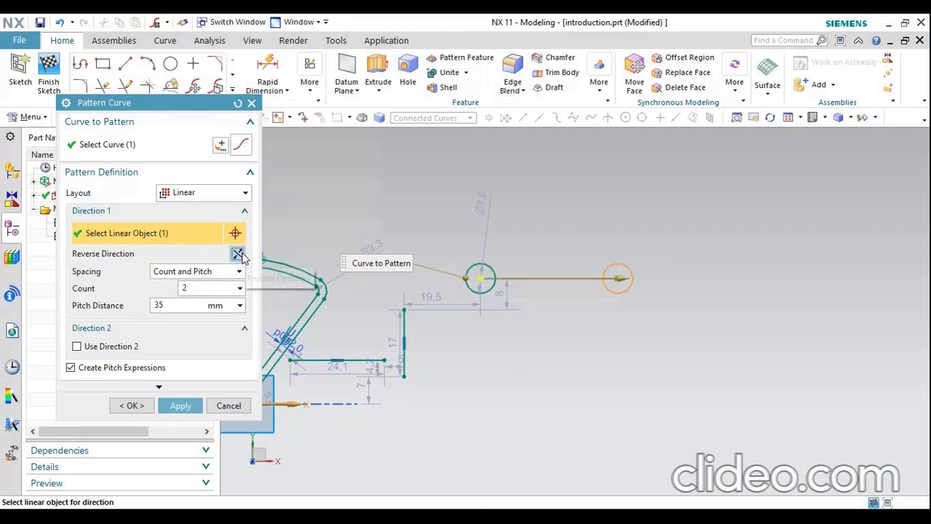
left_click(206, 272)
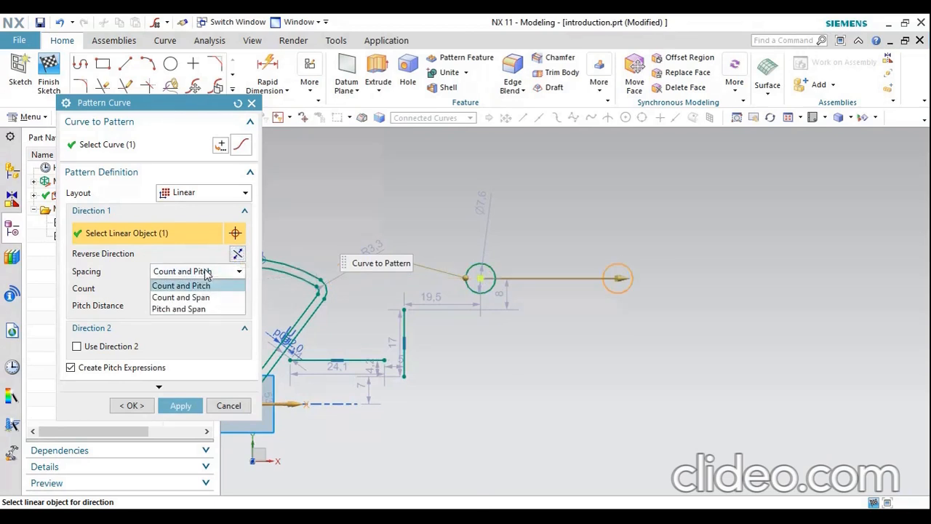
left_click(206, 272)
left_click(206, 288)
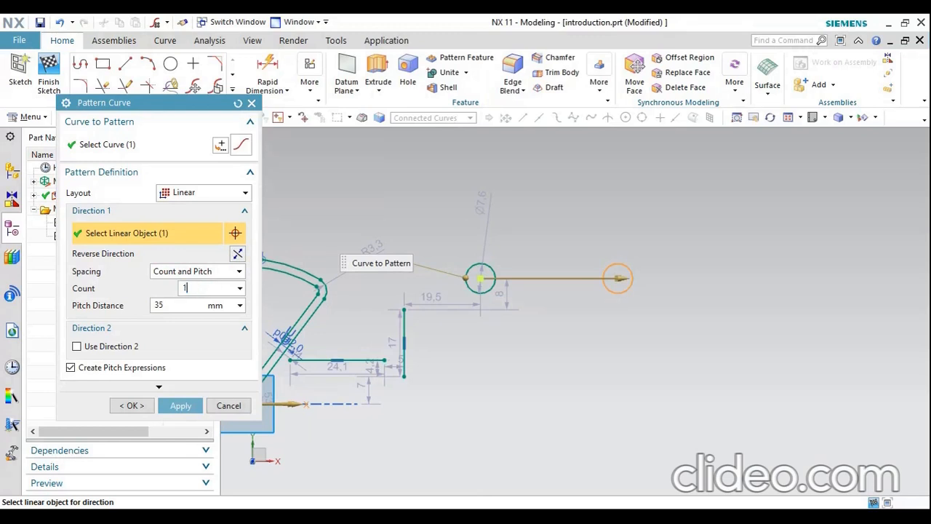
key("Return")
Try a pitch distance of 20 mm for the circle pattern and reduce it to 15 mm
left_click(191, 302)
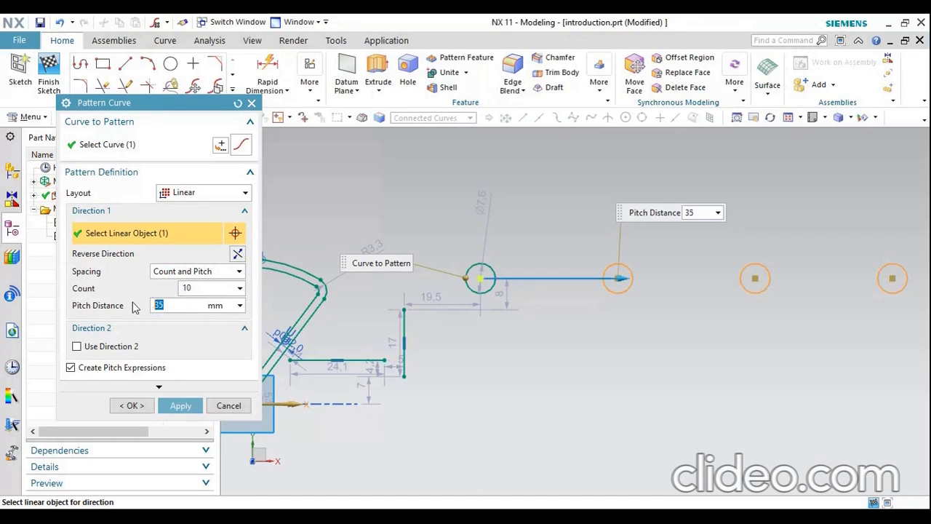
type("20")
key("Return")
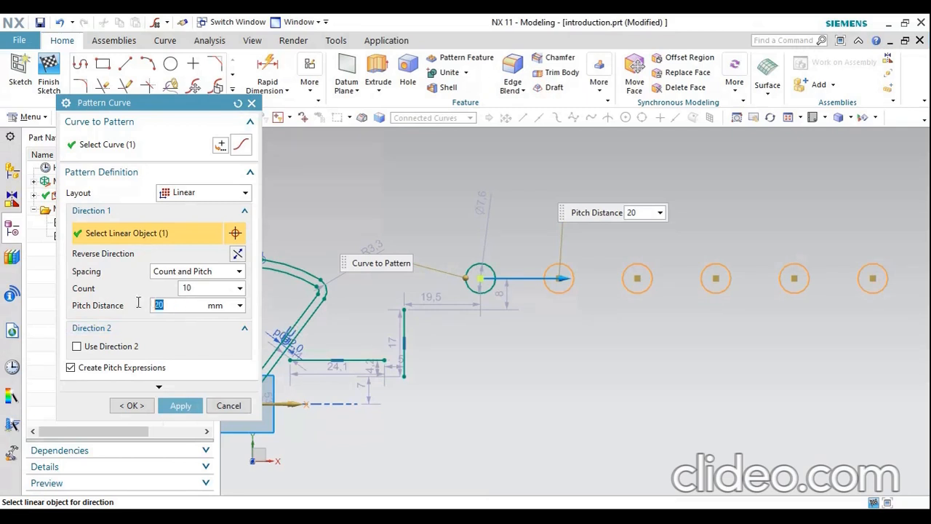
type("15")
key("Return")
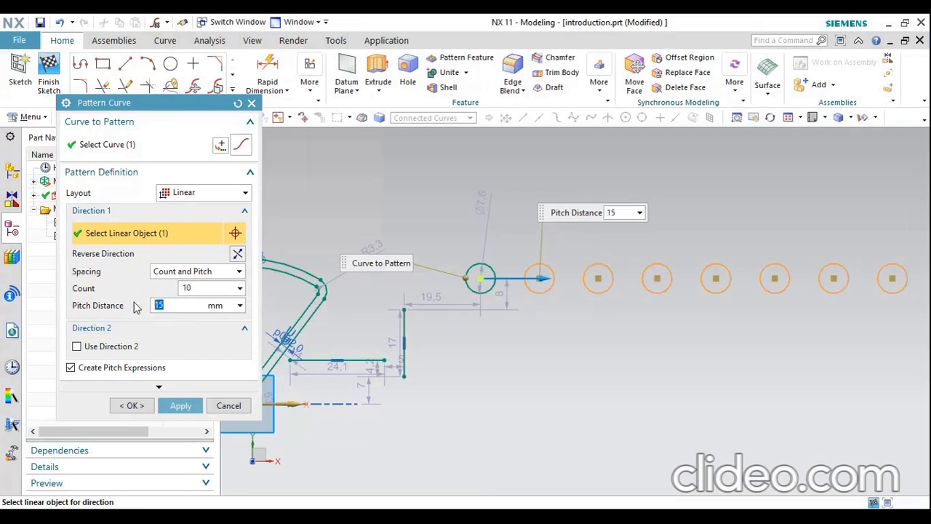
scroll(473, 385, "down", 3)
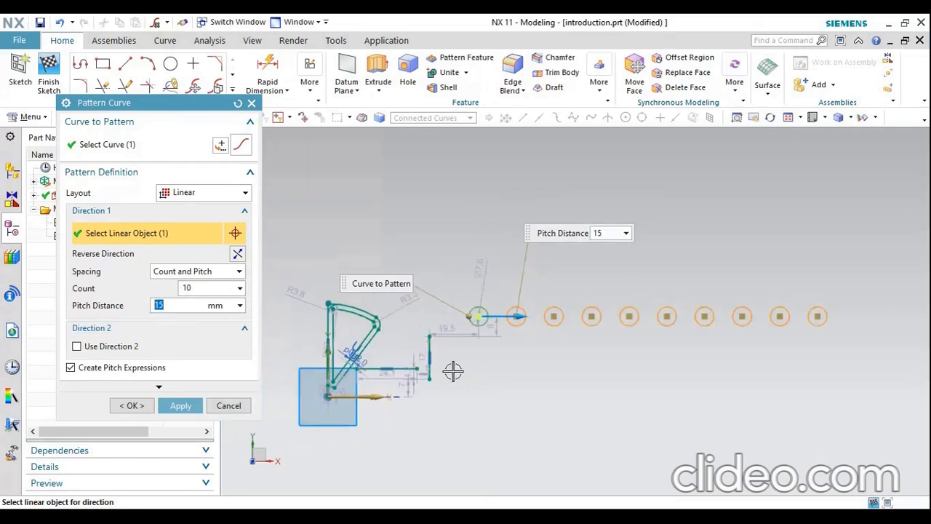
scroll(715, 334, "up", 2)
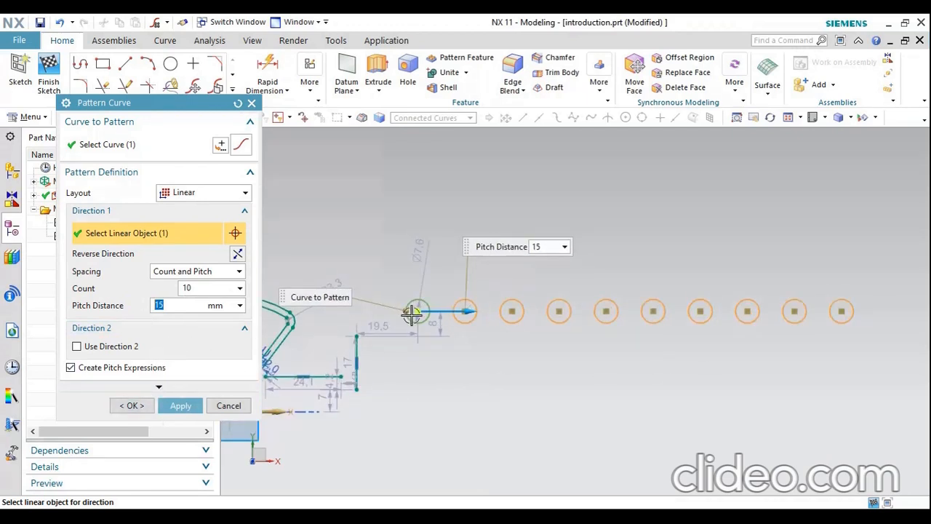
Try to add a second direction to the circle pattern, using the sketch's horizontal axis as its linear object
scroll(596, 308, "down", 1)
scroll(487, 350, "up", 1)
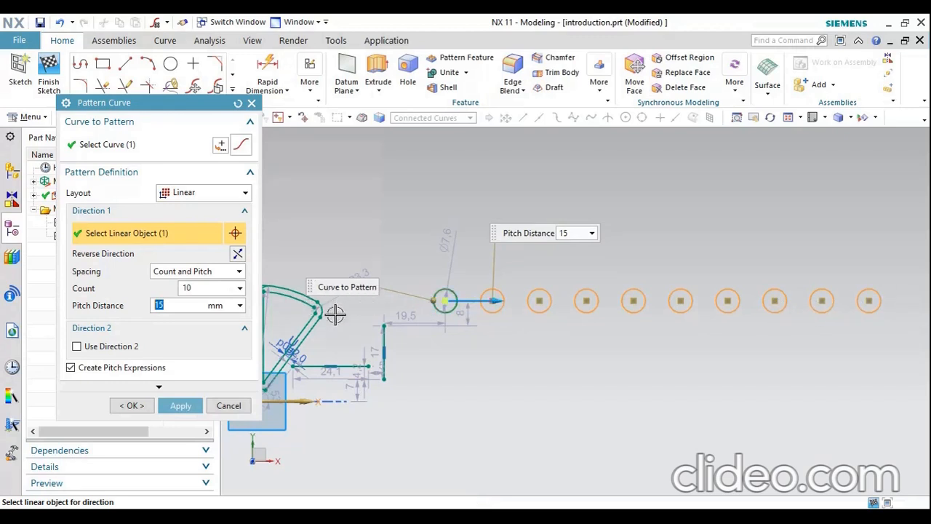
left_click(77, 346)
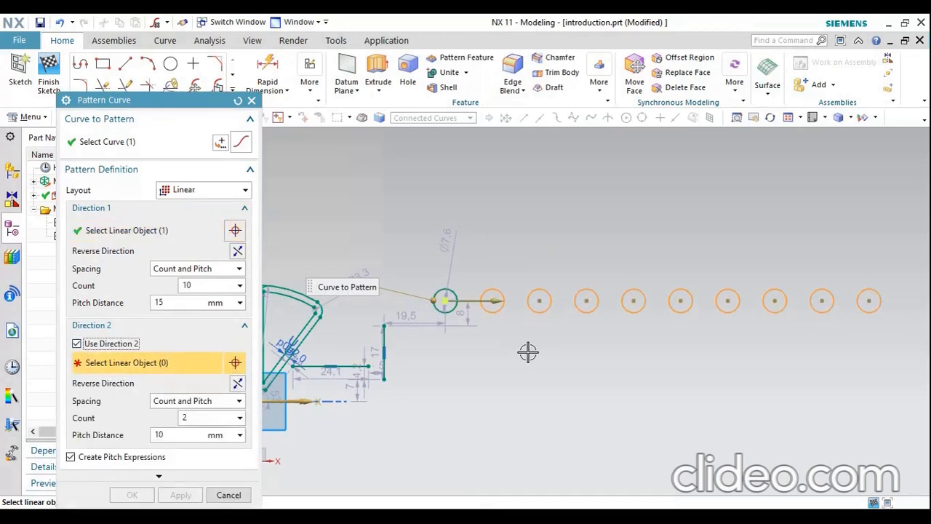
scroll(528, 351, "down", 1)
left_click(370, 393)
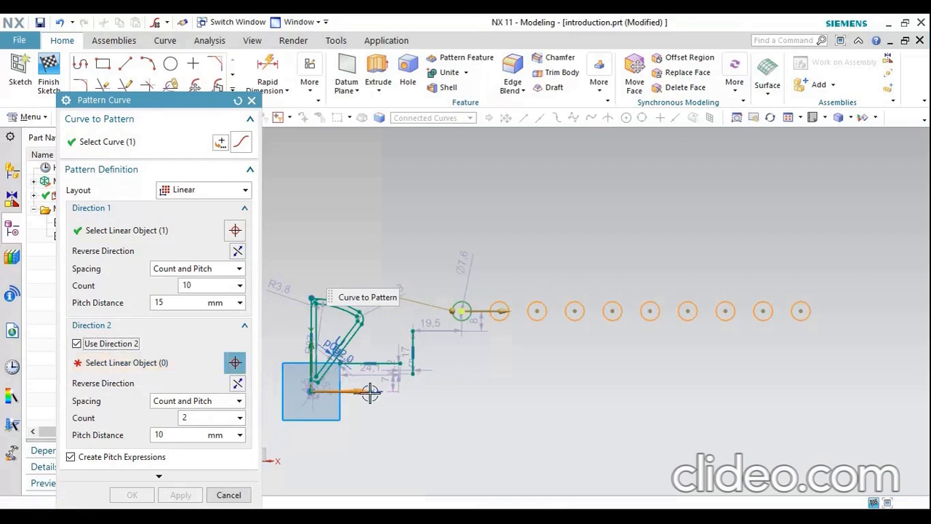
left_click(347, 391)
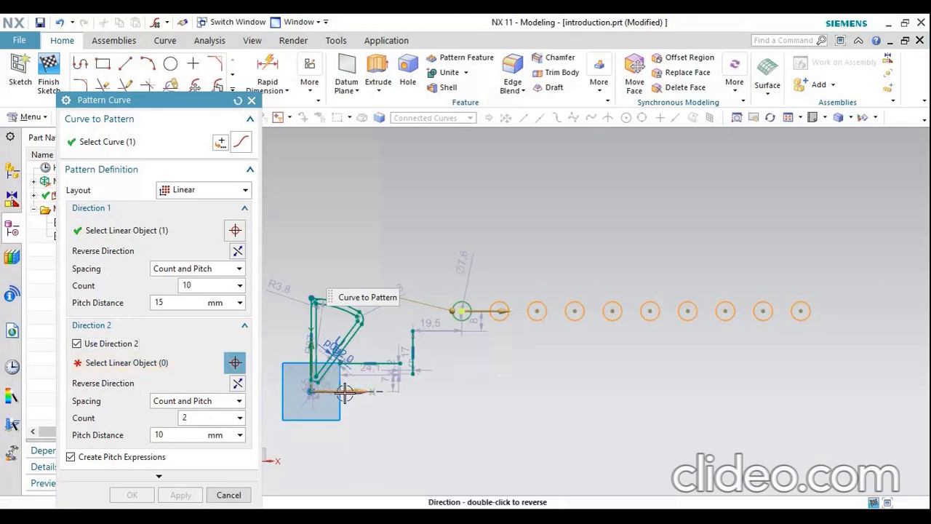
left_click(134, 369)
left_click(342, 394)
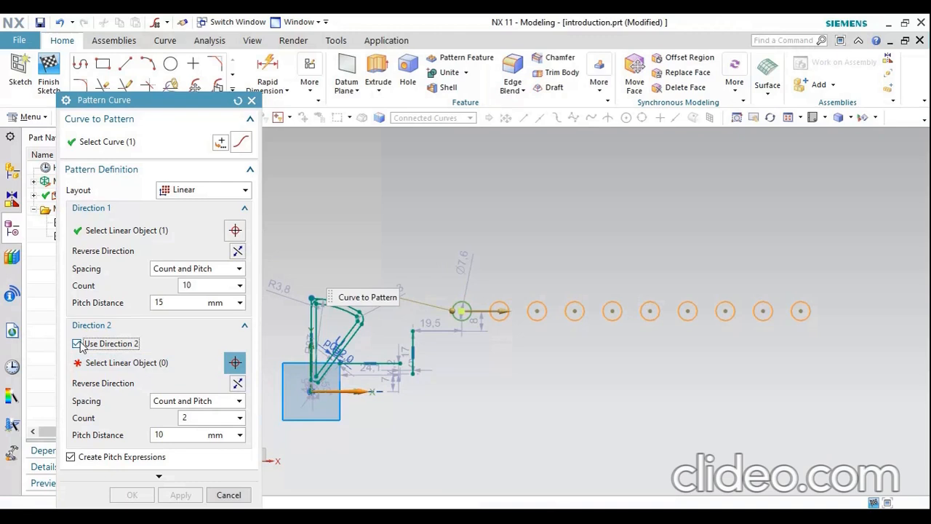
left_click(150, 360)
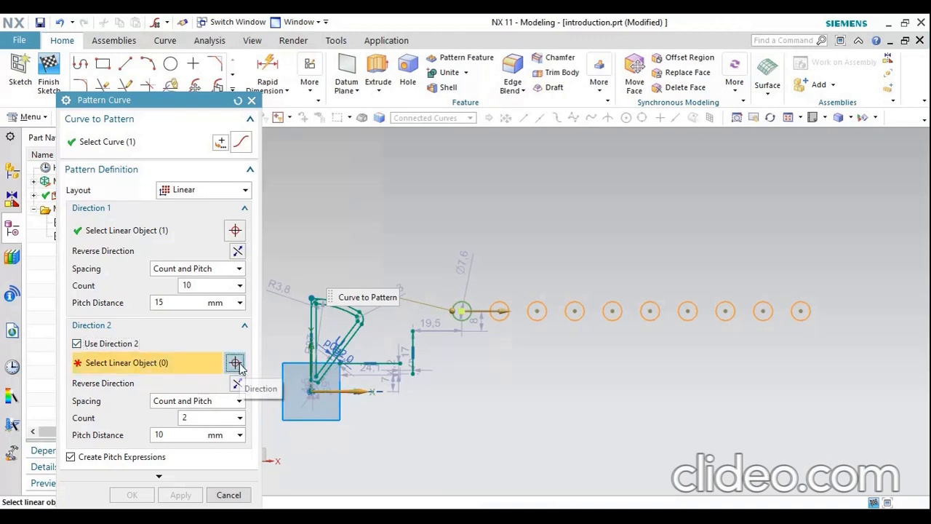
left_click(346, 390)
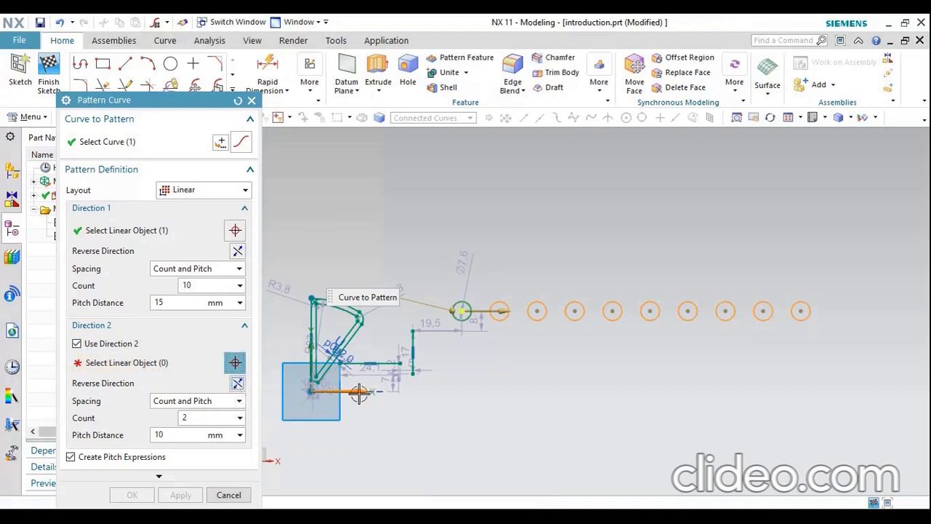
left_click(77, 344)
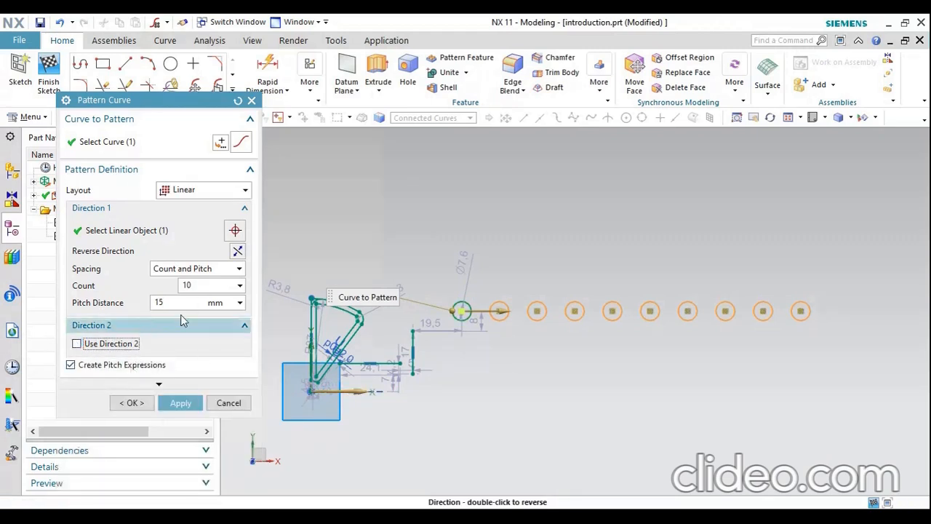
Create the linear circle pattern along Direction 1 only and end the Pattern Curve command
left_click(171, 404)
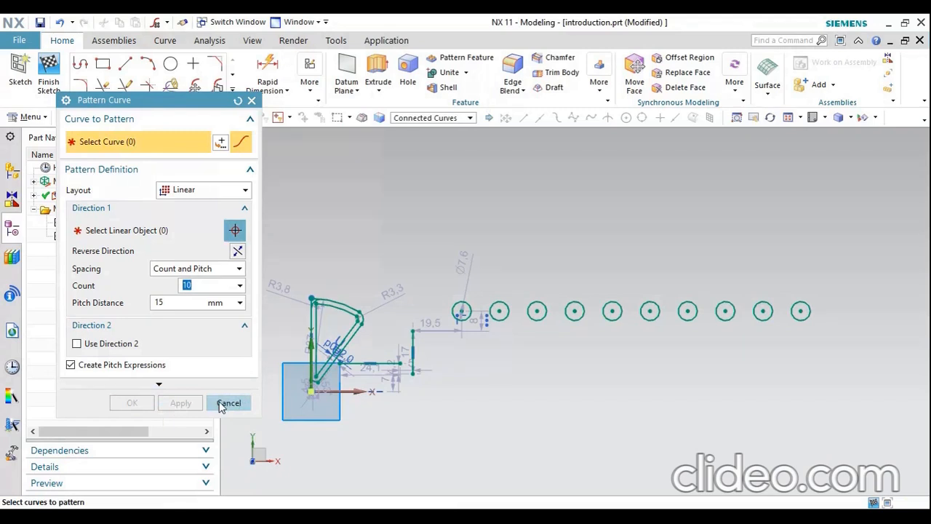
left_click(227, 403)
Examine the finished row of patterned circles beside the rest of the sketch
scroll(800, 328, "up", 1)
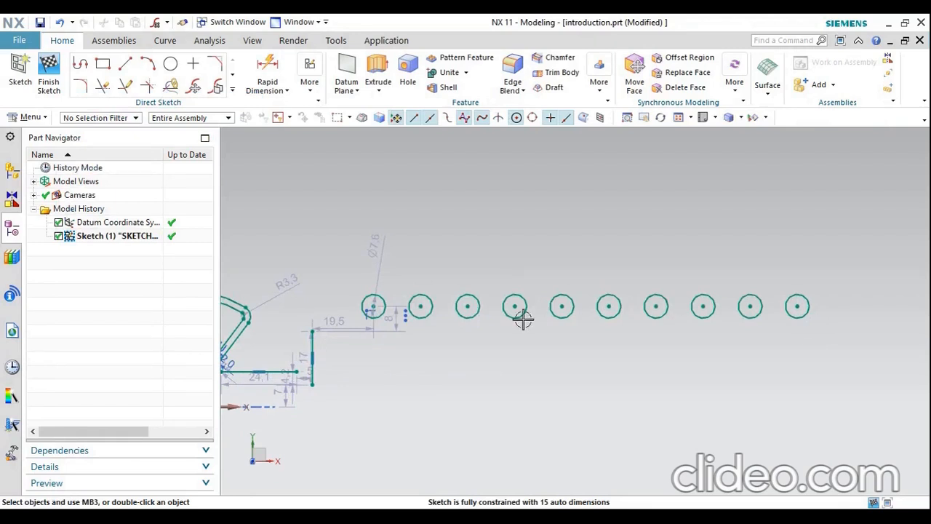
scroll(493, 315, "down", 1)
scroll(548, 221, "down", 1)
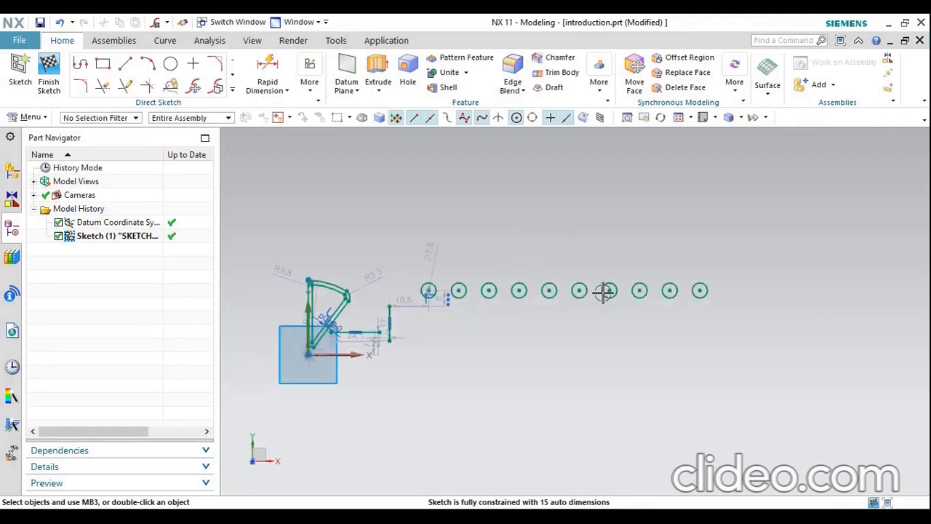
scroll(371, 346, "down", 1)
scroll(728, 298, "up", 1)
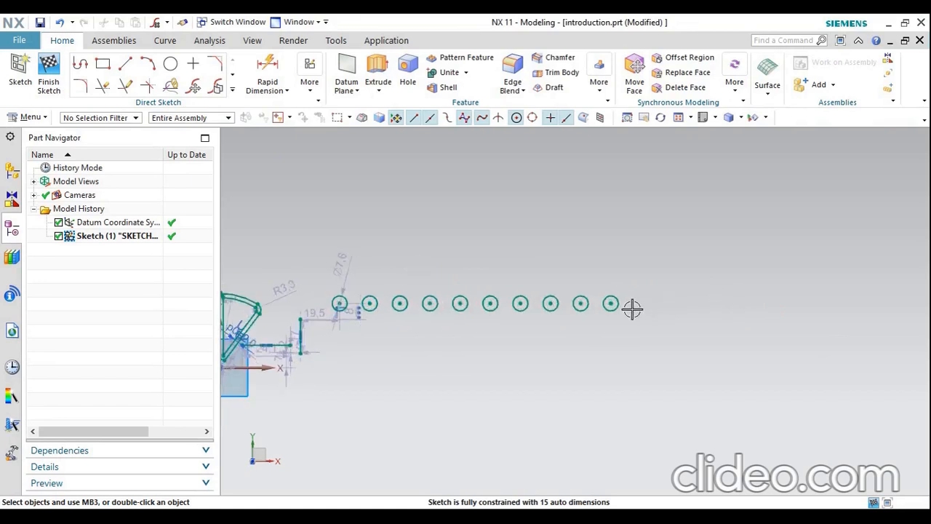
scroll(630, 307, "down", 2)
scroll(433, 371, "up", 3)
mouse_move(856, 193)
left_mouse_down()
mouse_move(823, 270)
mouse_move(829, 263)
left_mouse_up()
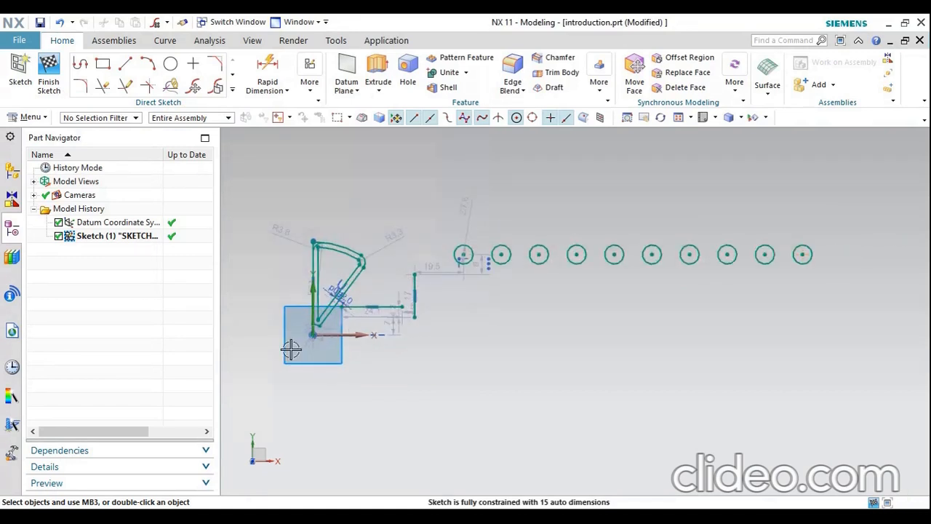
Delete the triangular profile with its offset curves and the separate lines, keeping only the row of circles in the sketch
scroll(324, 342, "up", 2)
mouse_move(510, 170)
left_mouse_down()
mouse_move(461, 298)
mouse_move(293, 307)
left_mouse_up()
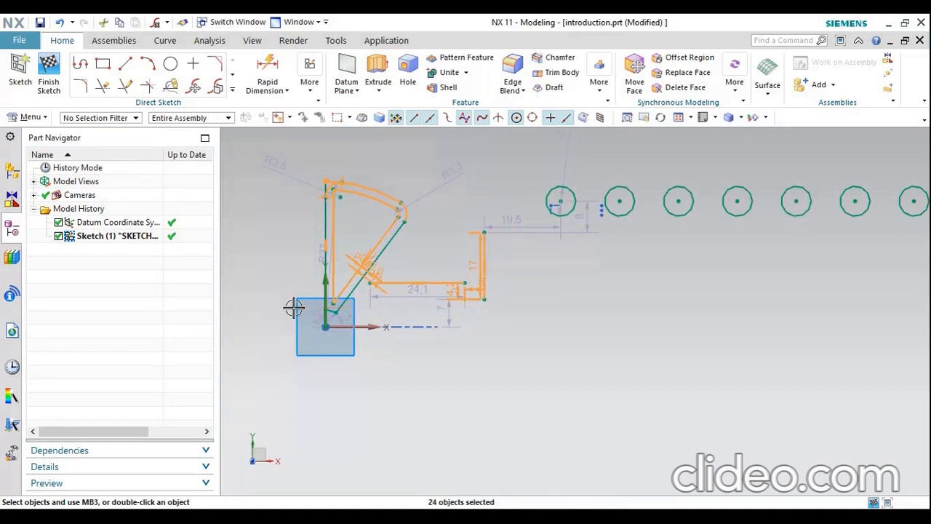
key("Delete")
left_click(458, 295)
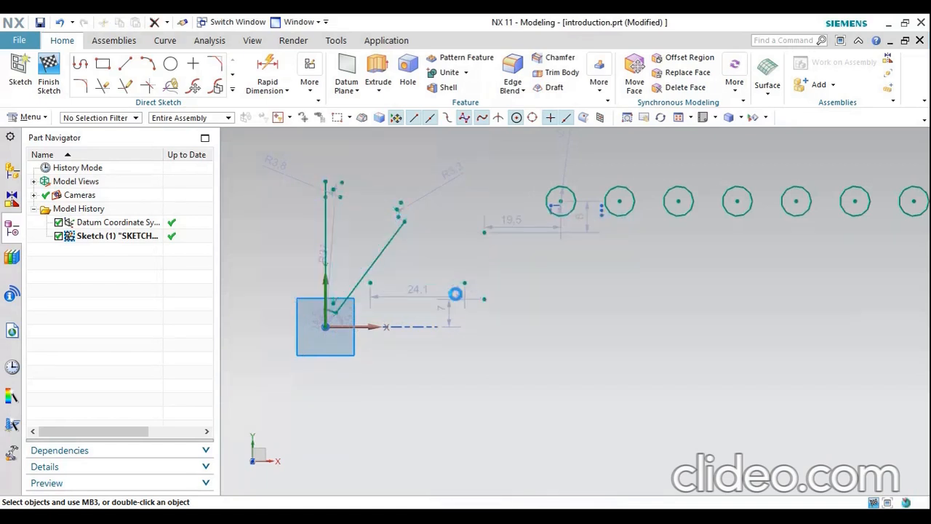
left_click_drag(436, 187, 282, 320)
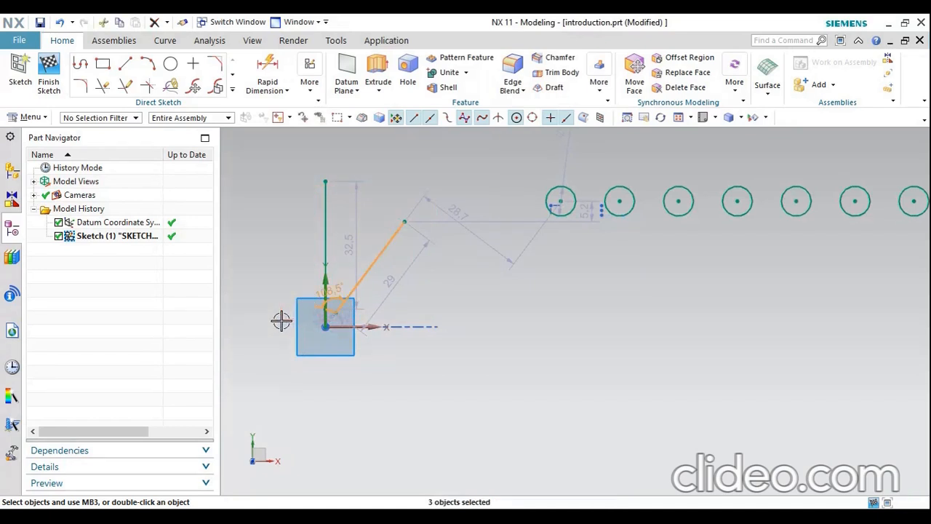
key("Delete")
key("Return")
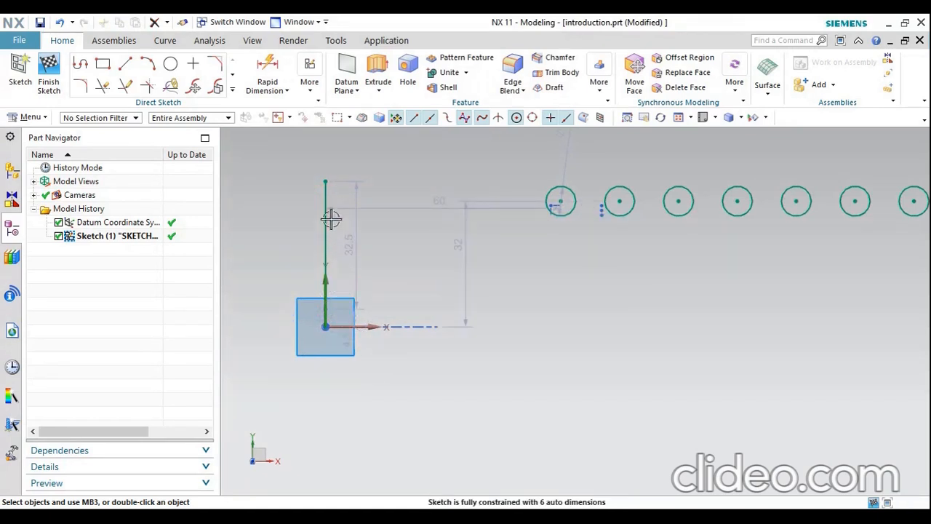
right_click(326, 225)
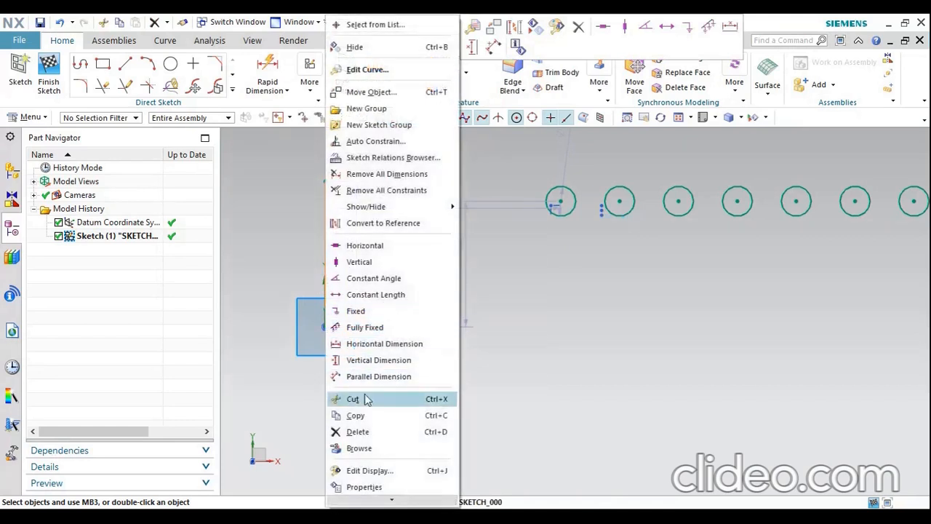
left_click(360, 431)
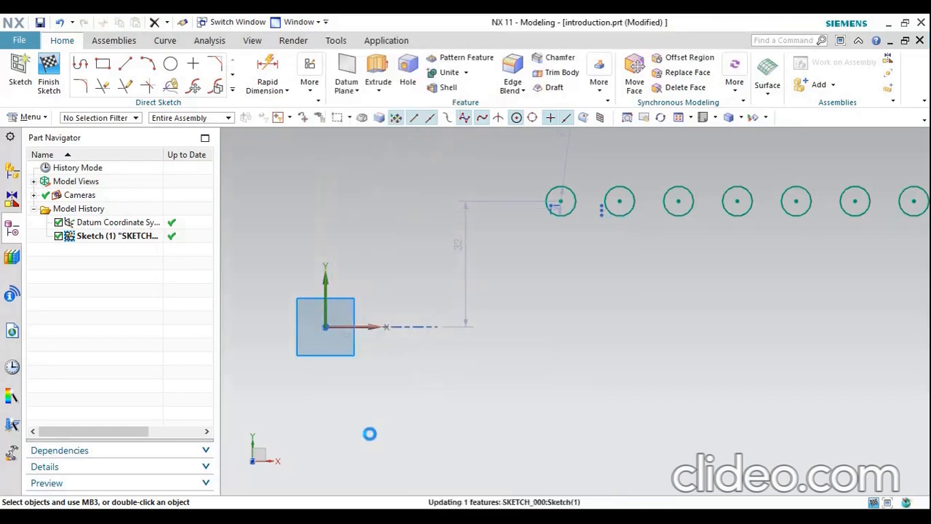
Draw a circle about 84 mm in diameter centred on the sketch origin and one about 16 mm in diameter centred on its uppermost part
left_click(171, 65)
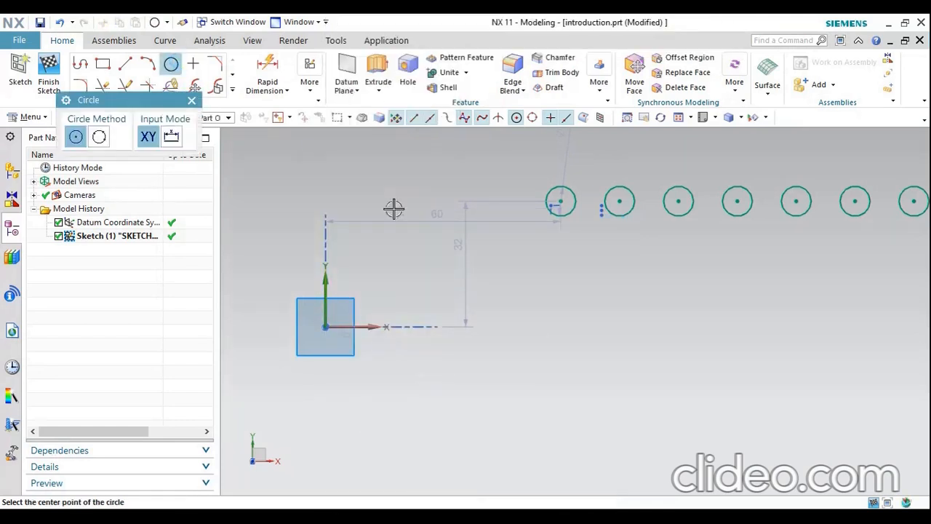
left_click(325, 326)
left_click(593, 287)
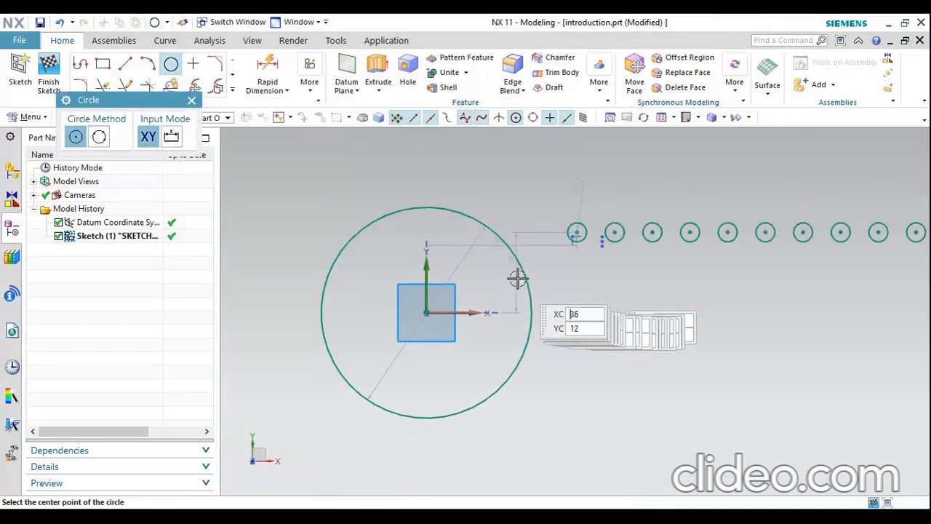
left_click(426, 205)
left_click(434, 224)
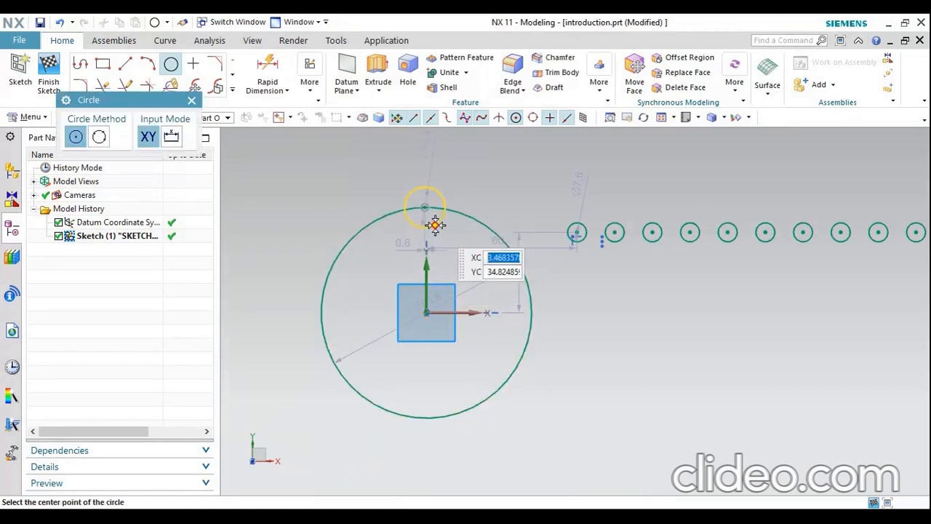
key("Escape")
Trim away the part of the large circle that lies inside the small circle with Quick Trim
scroll(442, 201, "up", 3)
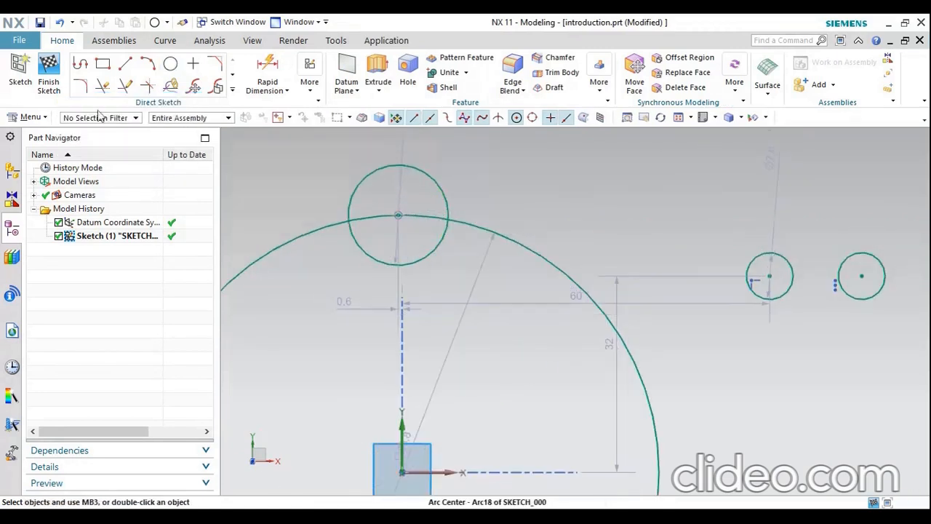
left_click(104, 87)
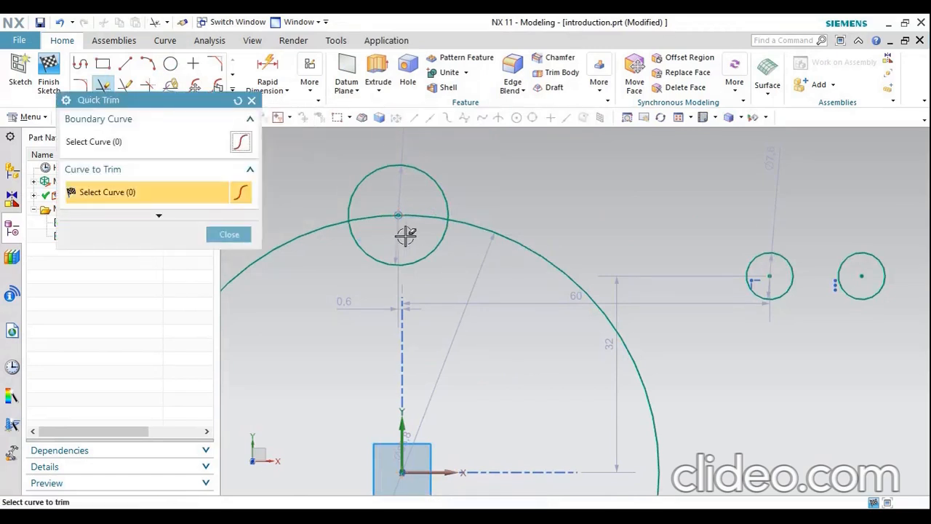
left_click(408, 216)
left_click(229, 234)
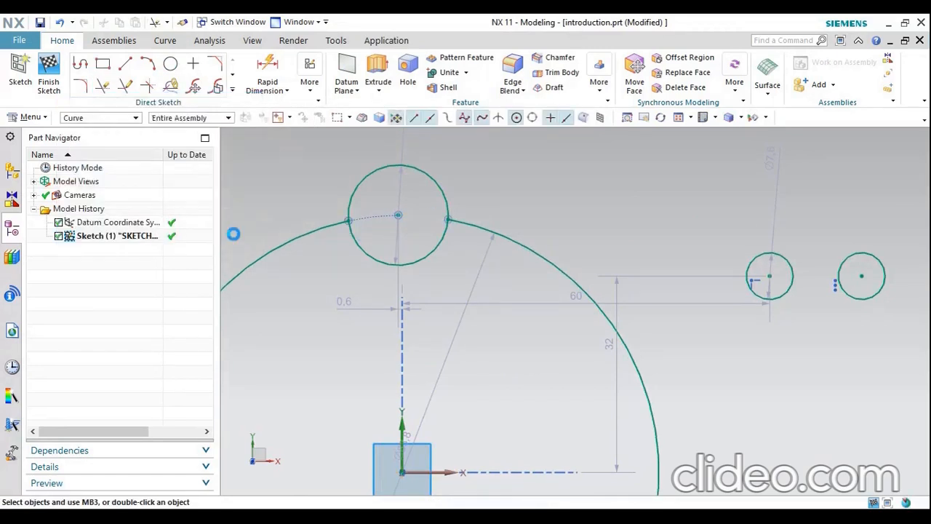
Set up a Pattern Curve of the small circle on the large circle's upper edge with a Circular layout
scroll(544, 218, "down", 2)
scroll(544, 217, "down", 1)
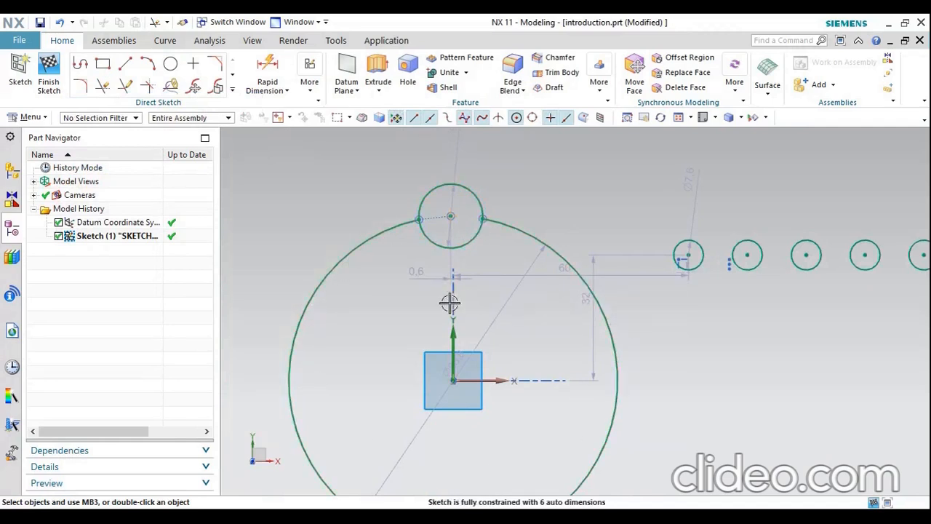
scroll(447, 304, "down", 2)
scroll(486, 288, "up", 2)
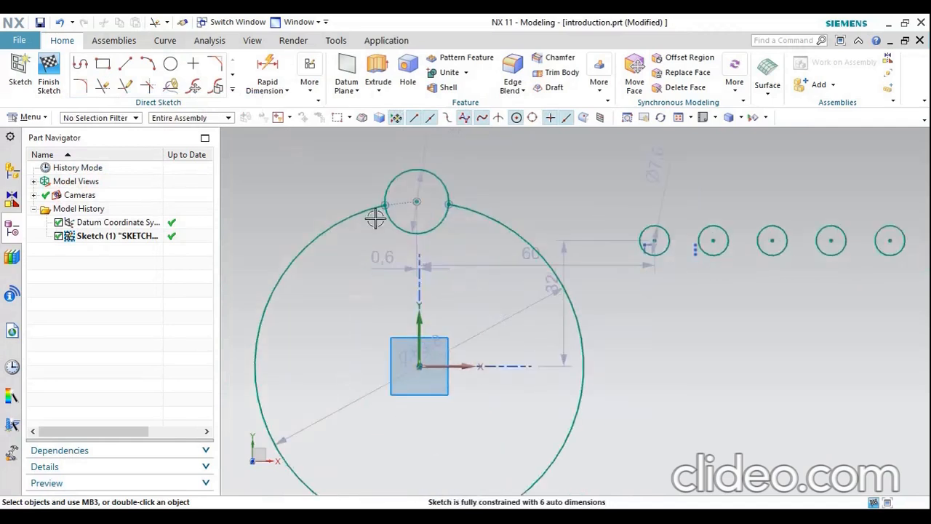
left_click(231, 89)
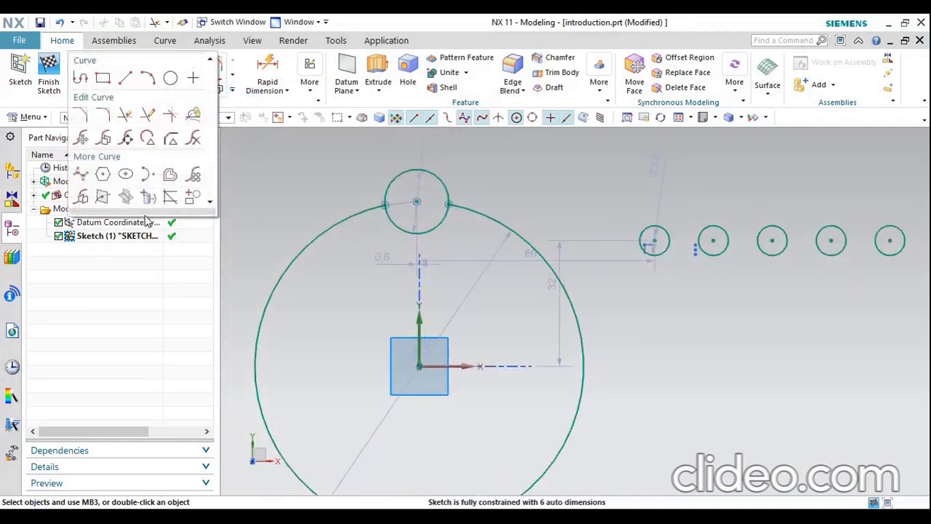
left_click(193, 179)
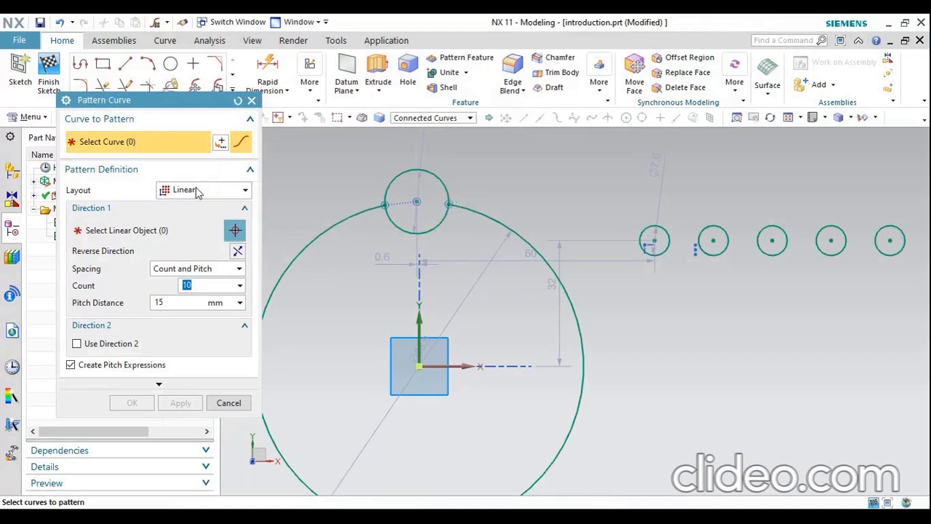
left_click(196, 190)
left_click(190, 218)
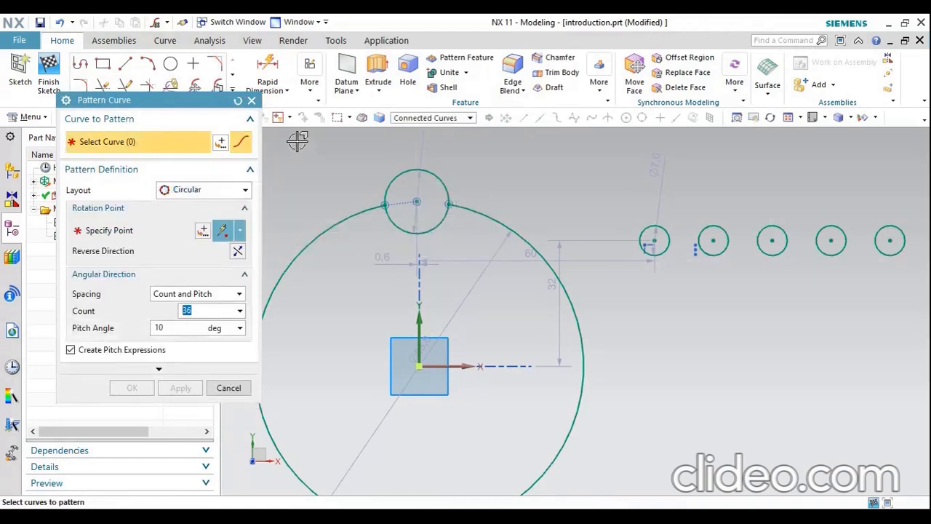
left_click(406, 169)
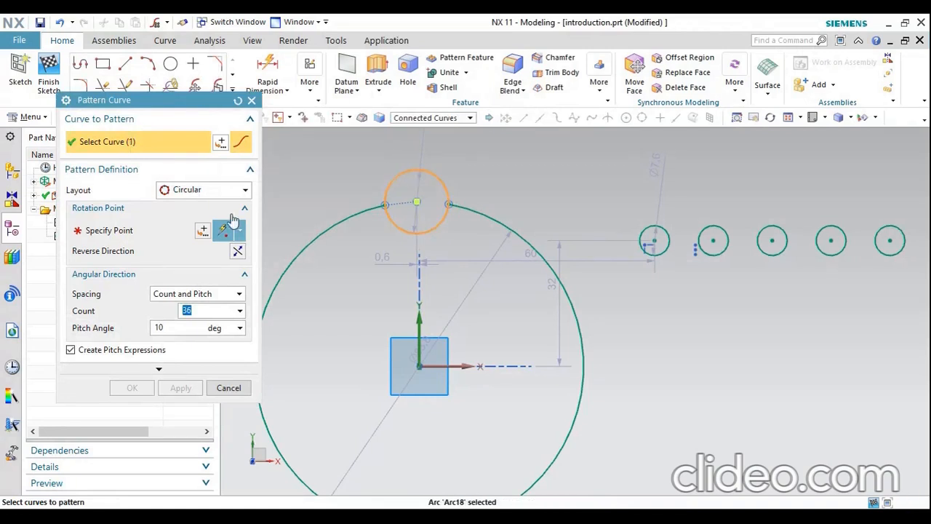
Use the large circle's arc center as the pattern's rotation point and set the count to 12
left_click(129, 232)
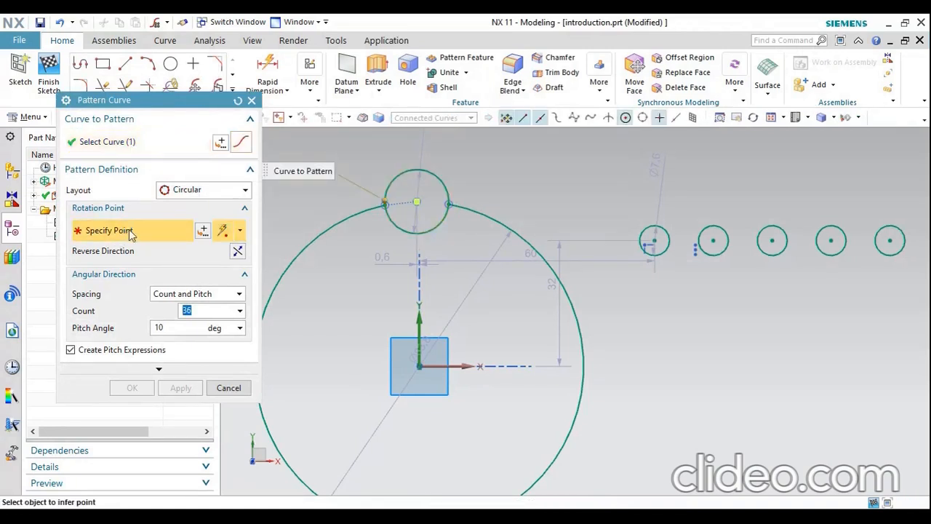
left_click(419, 366)
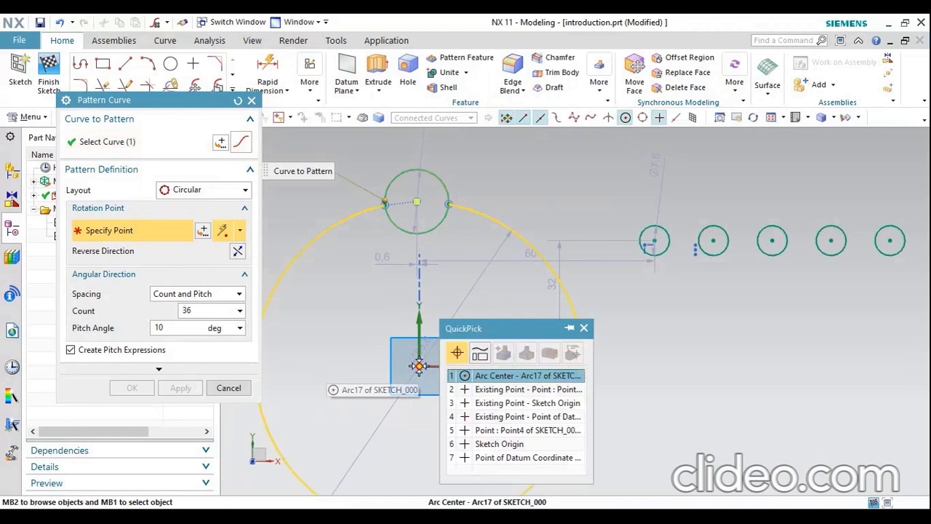
left_click(485, 373)
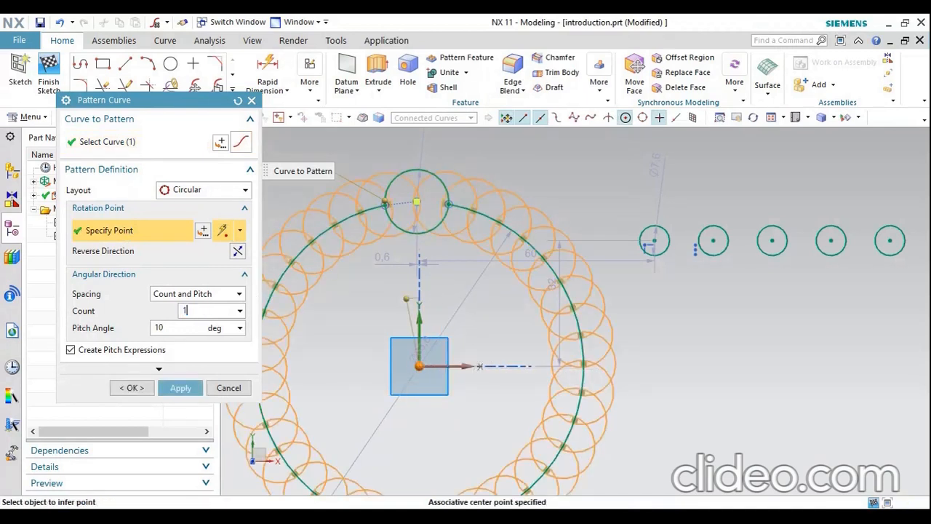
key("Tab")
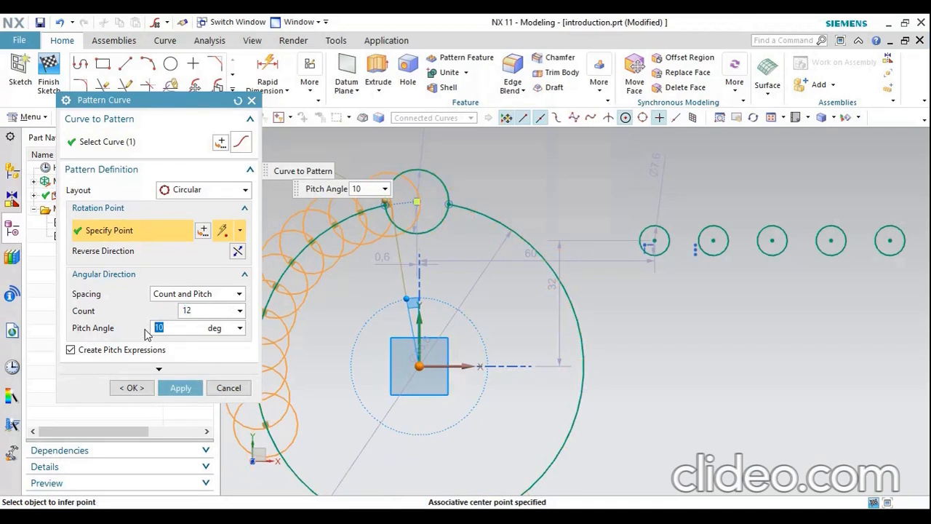
Set the circular pattern's pitch angle to 30 degrees, apply it and leave Pattern Curve
type("30")
key("Return")
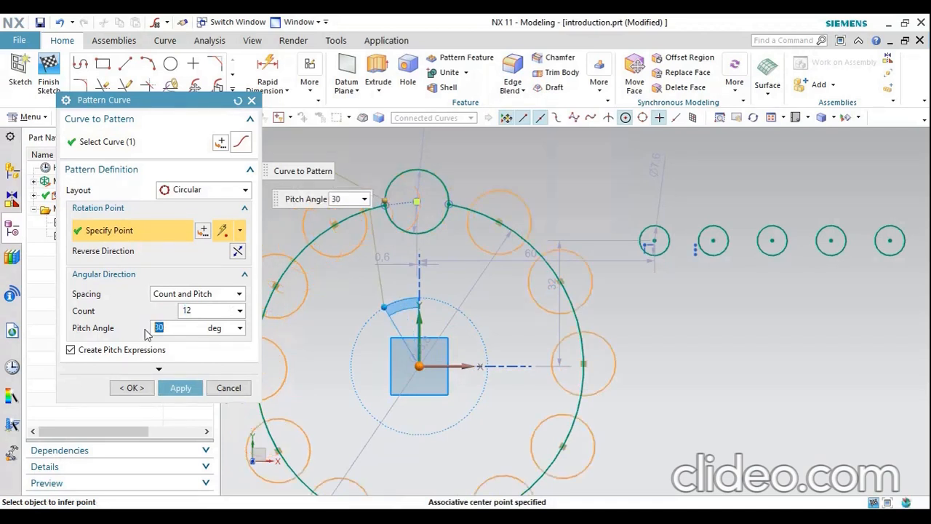
scroll(477, 320, "down", 3)
left_click(180, 388)
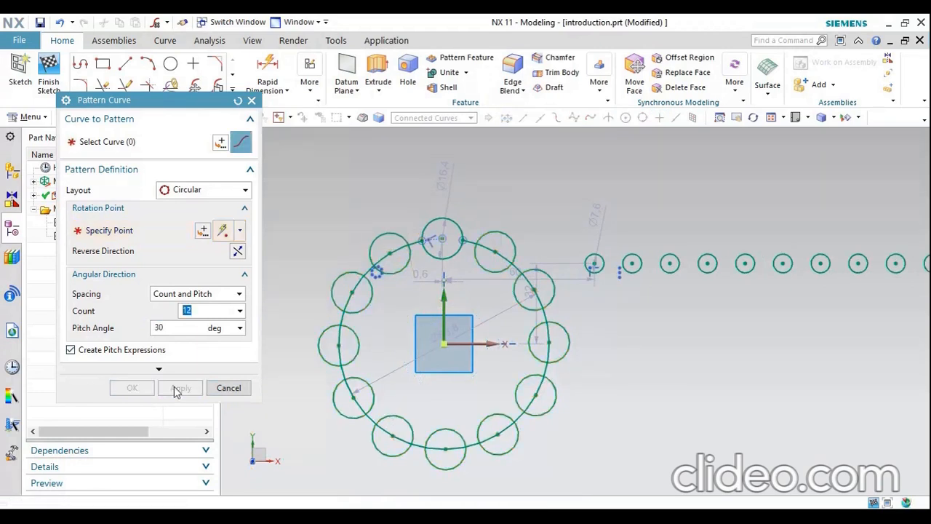
left_click(222, 387)
scroll(327, 355, "down", 2)
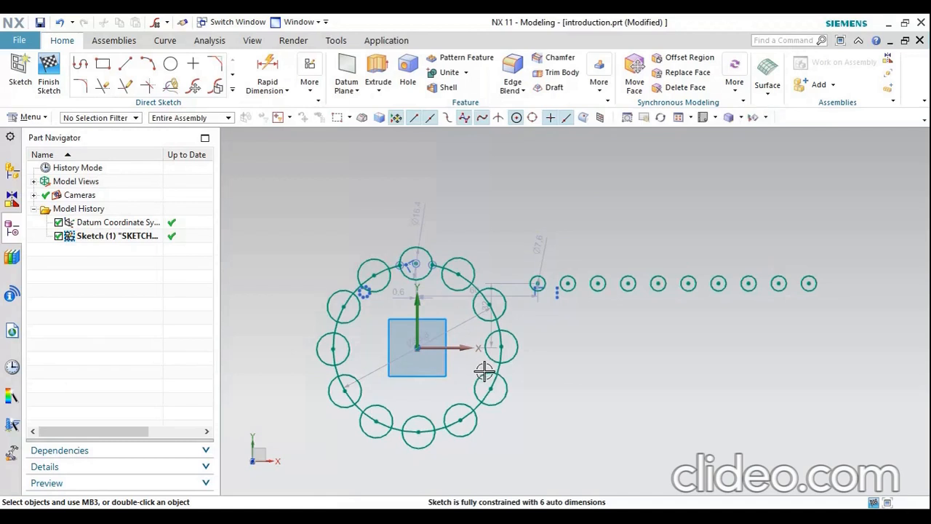
scroll(480, 371, "up", 2)
scroll(364, 363, "down", 2)
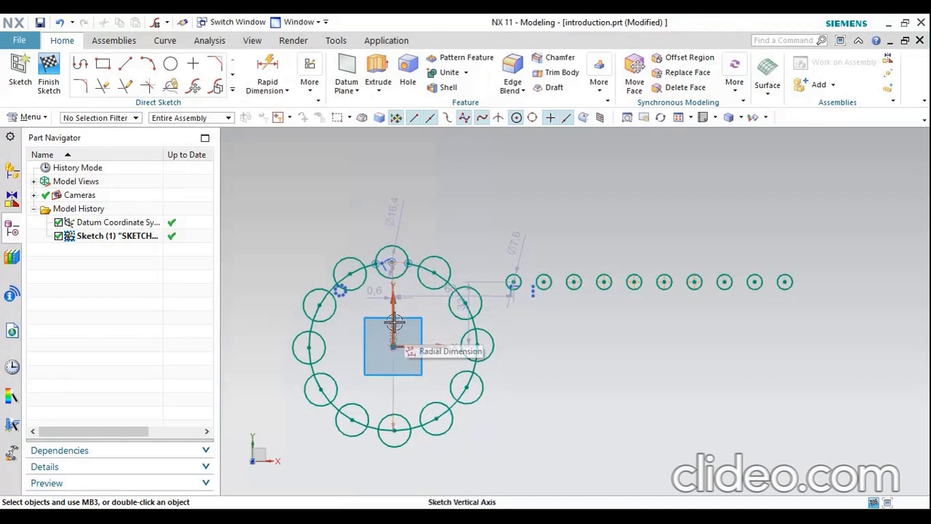
left_click(231, 90)
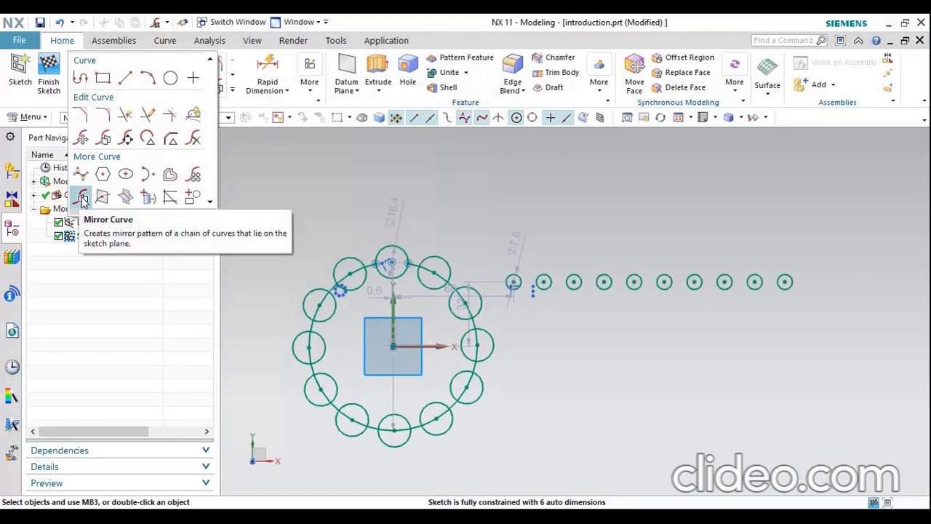
left_click(412, 196)
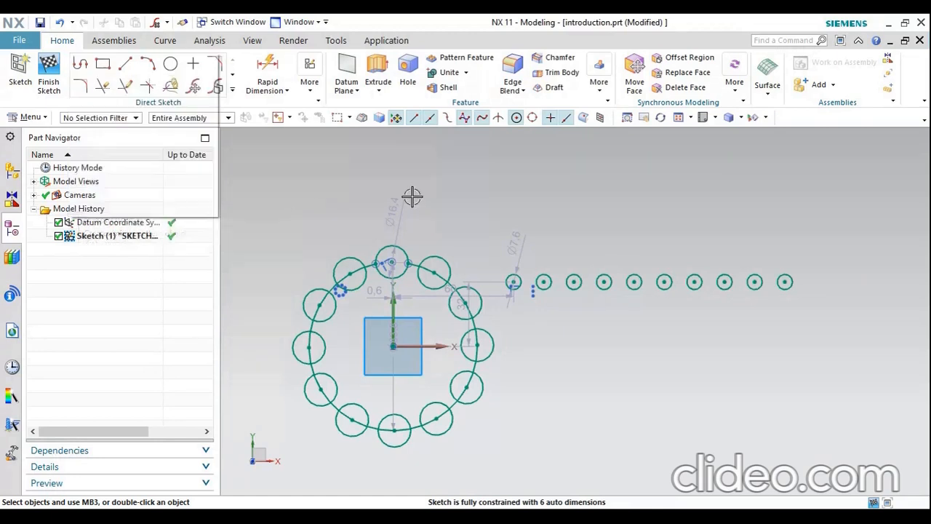
left_click(294, 182)
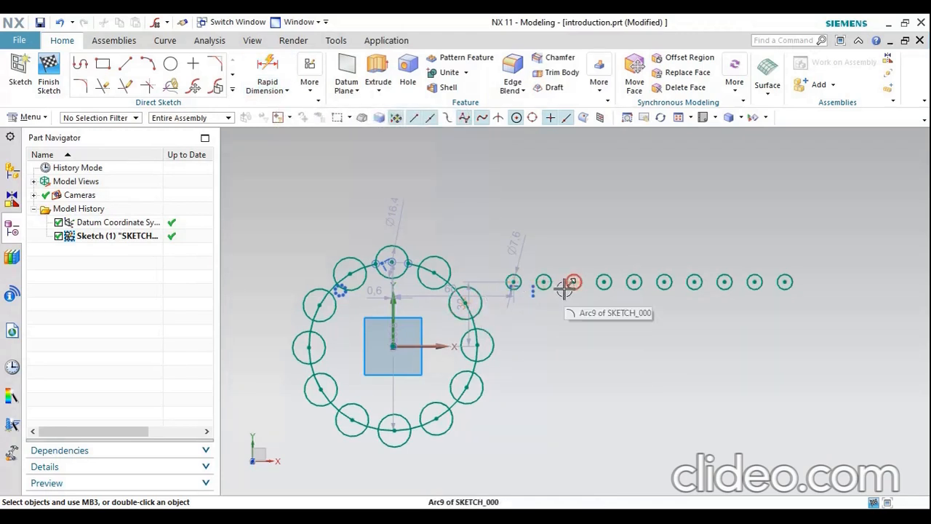
Add a Radial Dimension for the diameter of the small circle next clockwise from the uppermost one, and set the measurement method to Radial
left_click(269, 91)
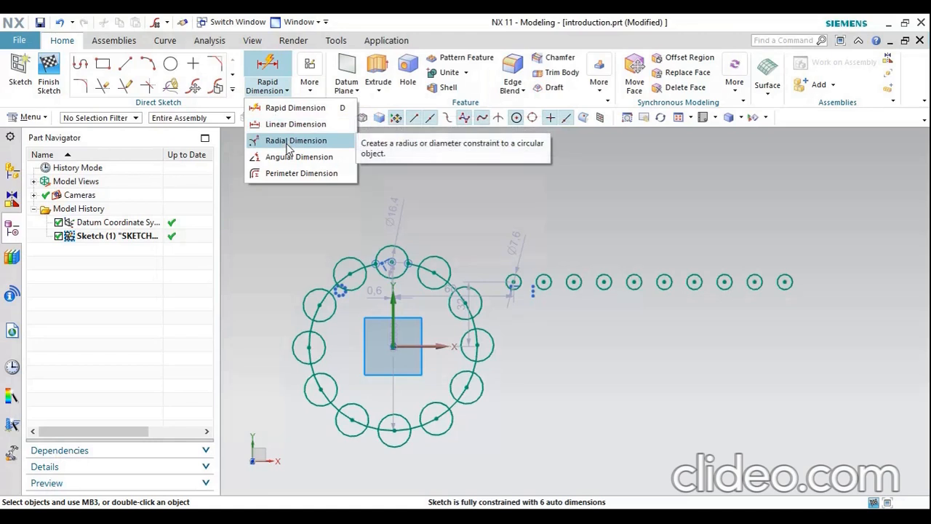
left_click(296, 140)
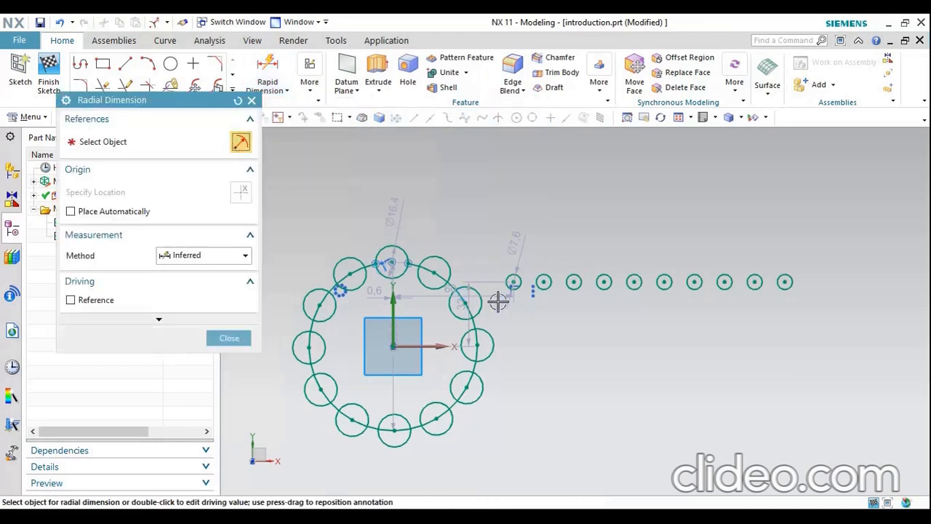
scroll(410, 252, "up", 4)
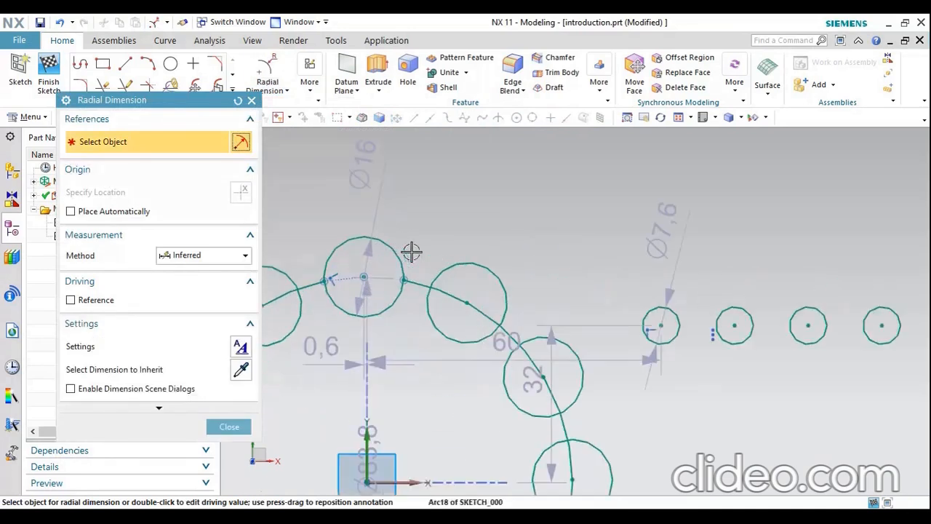
left_click(486, 267)
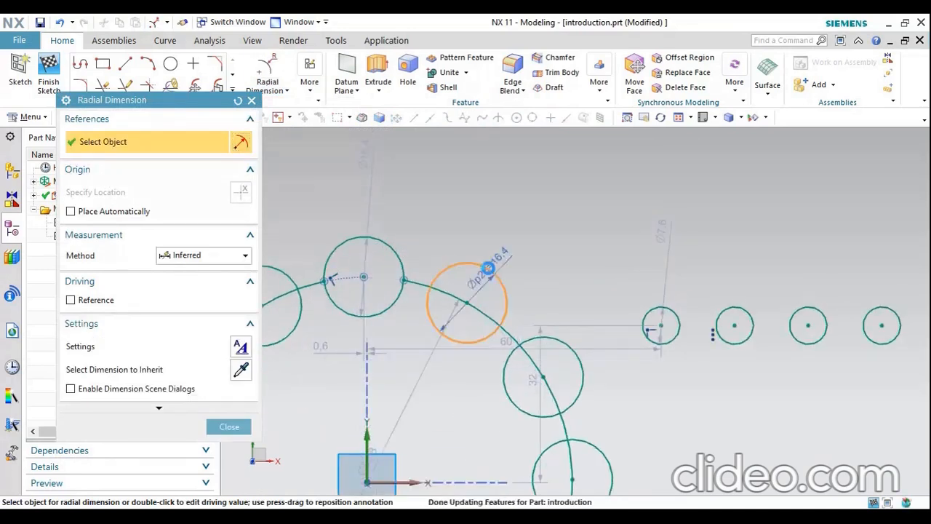
left_click(531, 223)
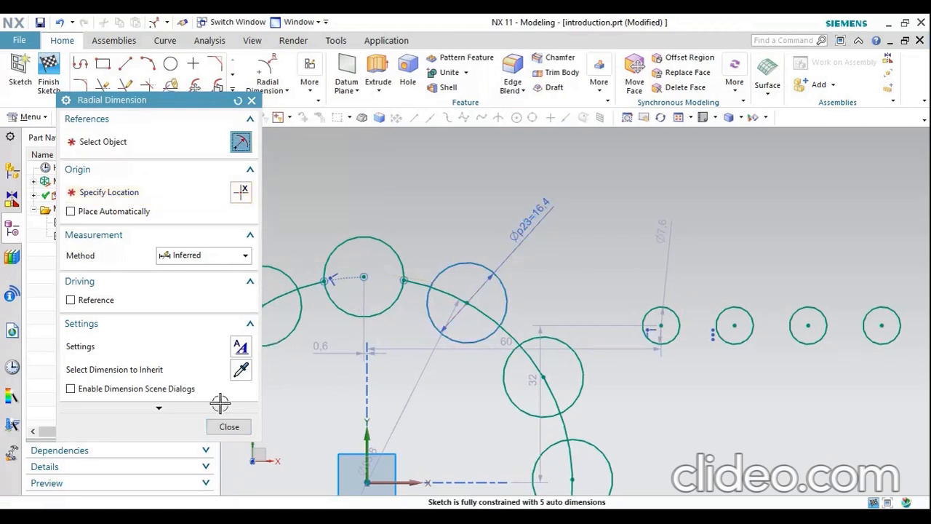
left_click(201, 256)
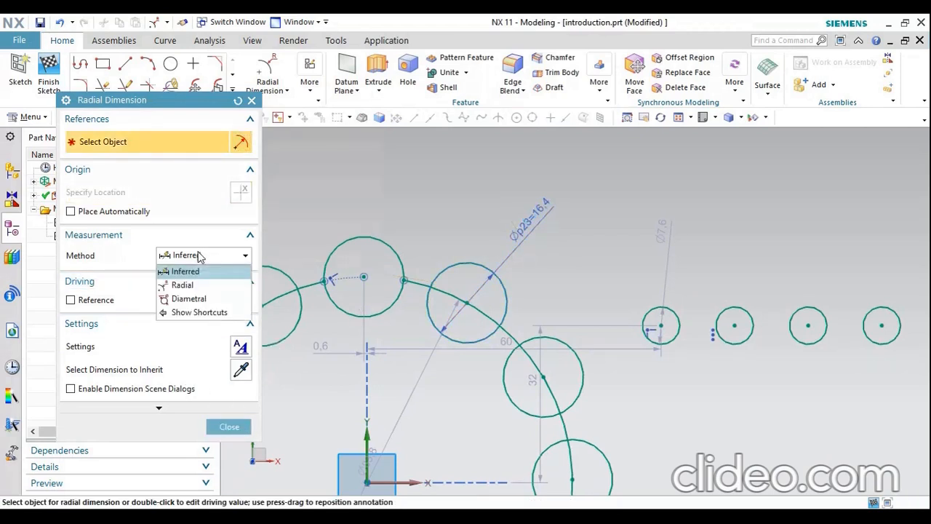
left_click(202, 286)
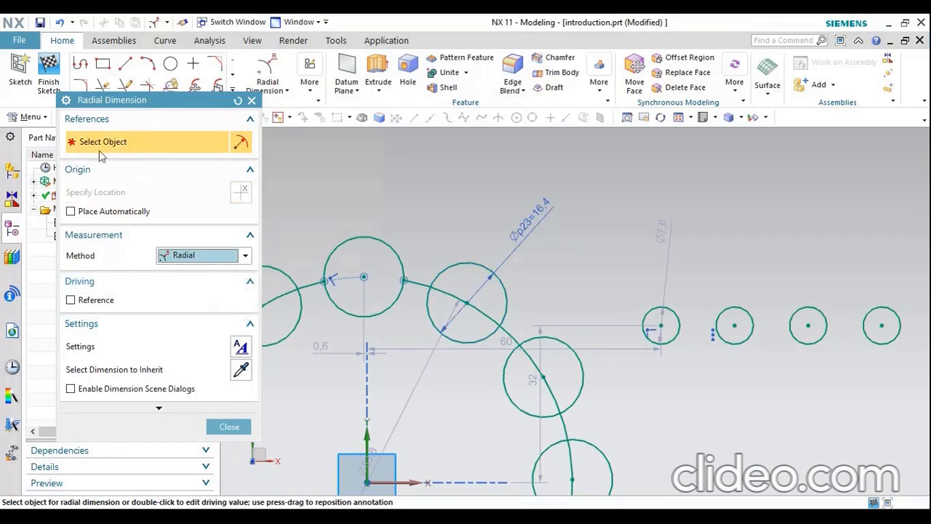
Try to add a radius dimension to the uppermost small circle, and undo it
left_click(360, 235)
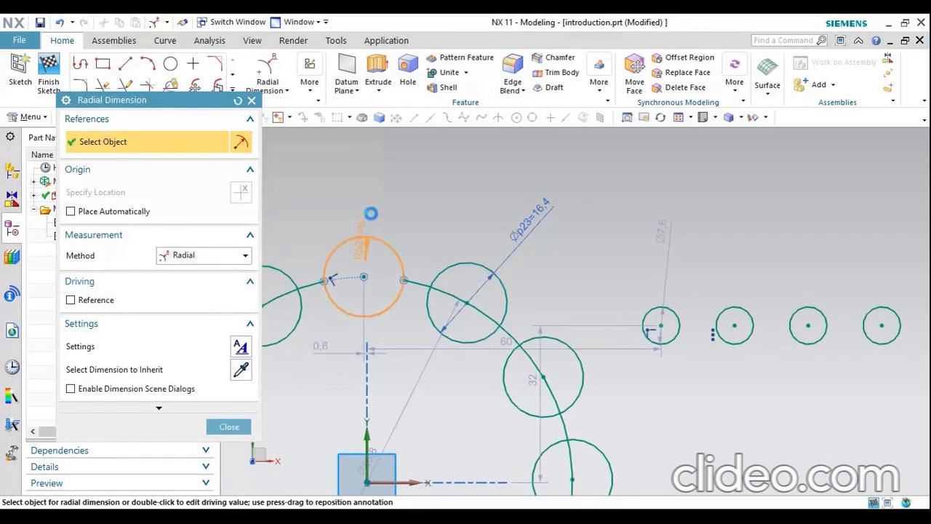
left_click(424, 199)
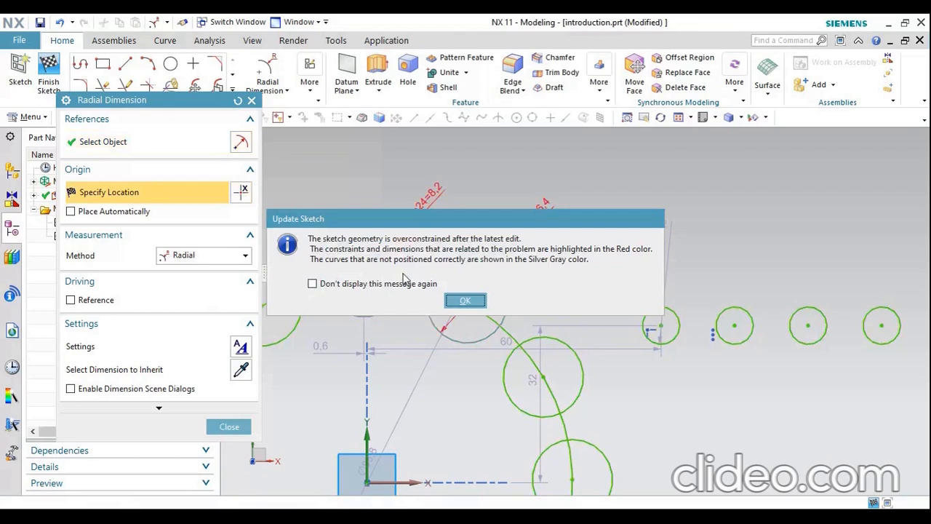
left_click(447, 300)
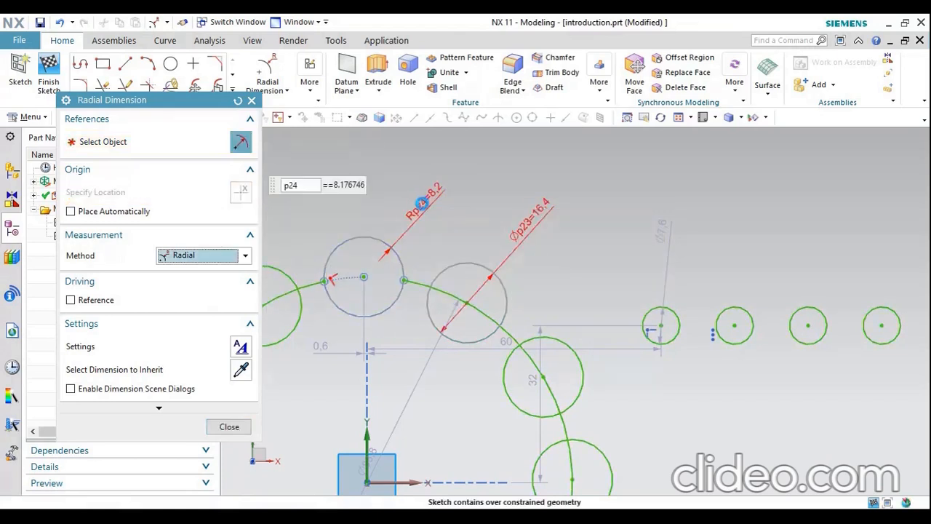
right_click(425, 190)
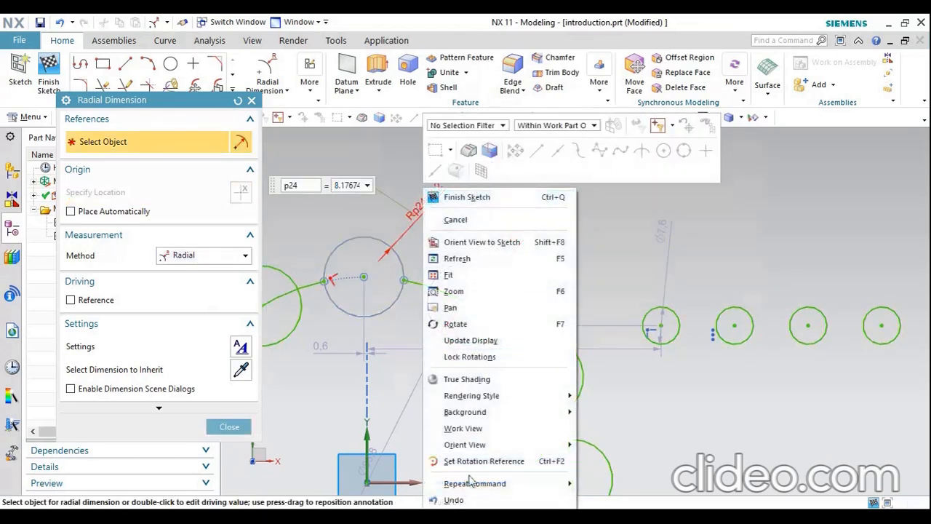
key("Escape")
key("Escape")
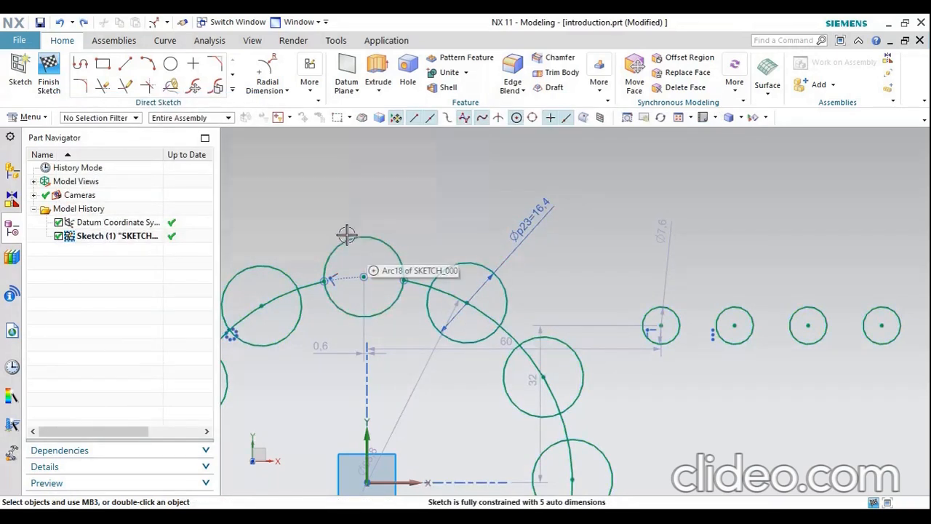
Dimension the radius of the large trimmed circle with Radial Dimension, placing the label outside the arc
scroll(597, 349, "down", 4)
scroll(613, 335, "up", 2)
left_click(273, 73)
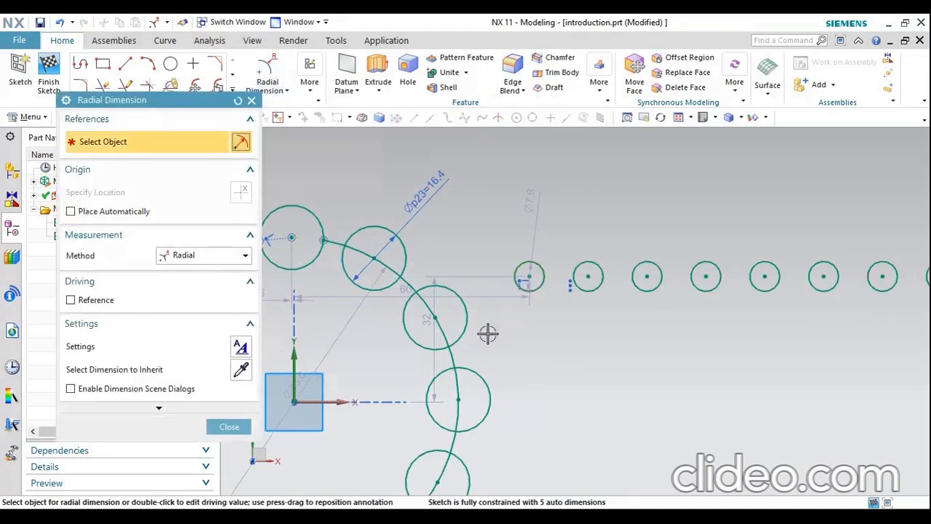
left_click(454, 353)
left_click(524, 343)
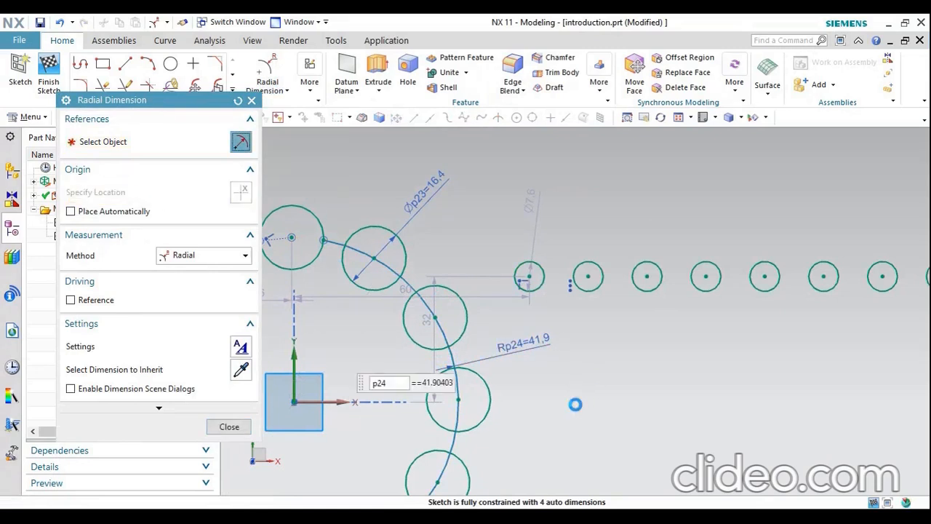
left_click(229, 427)
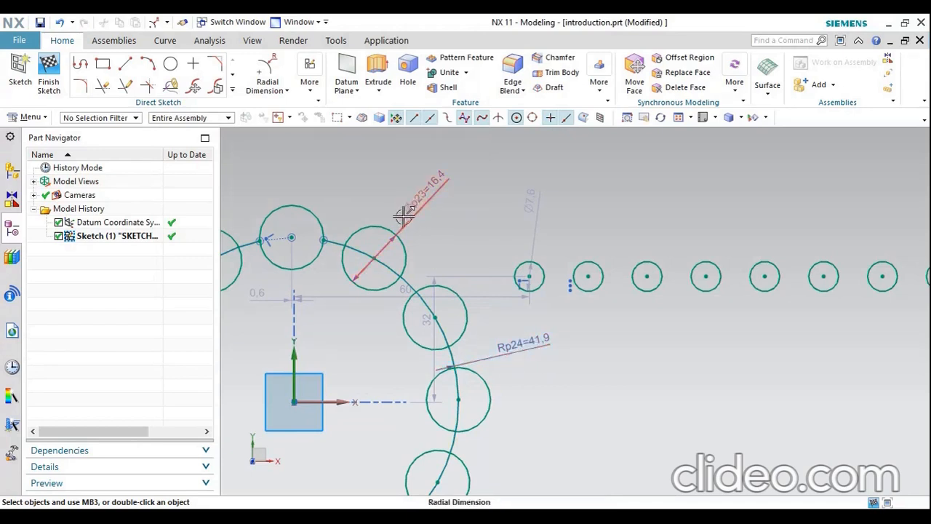
left_click(287, 92)
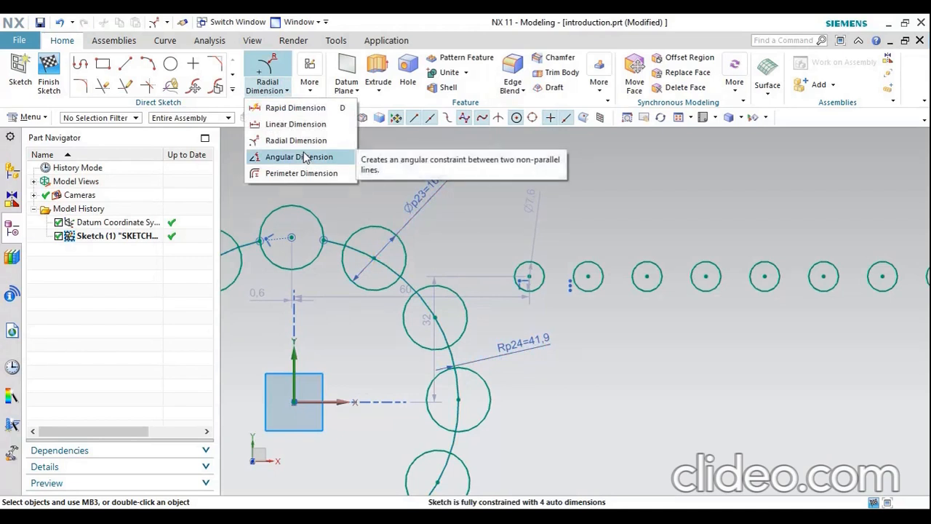
left_click(408, 160)
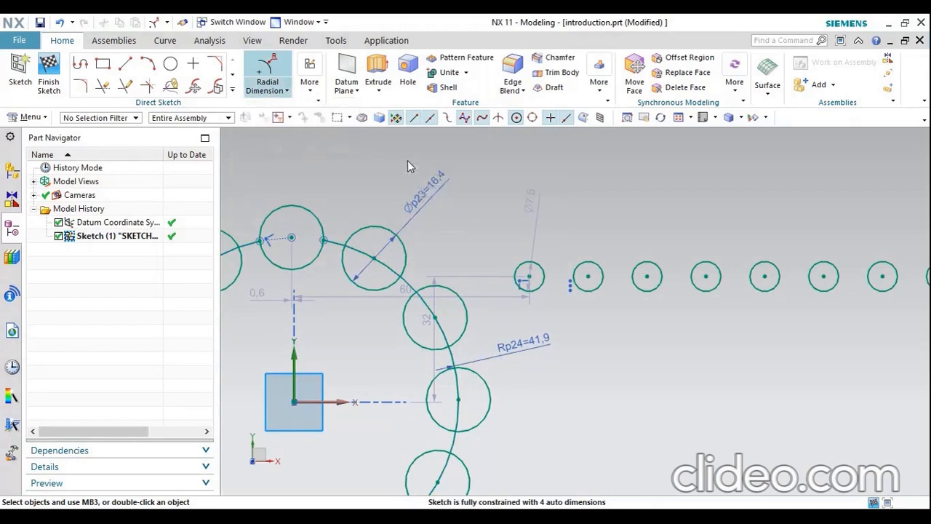
scroll(408, 214, "down", 3)
scroll(500, 320, "up", 1)
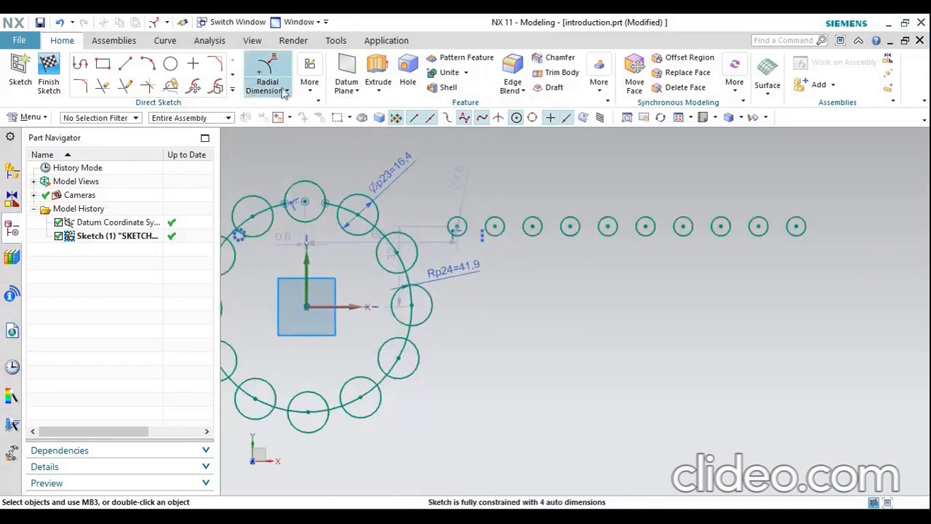
Draw a horizontal line about 55 mm long below the row of circles and a second line about 43 mm long at about 39° from its start point
left_click(133, 67)
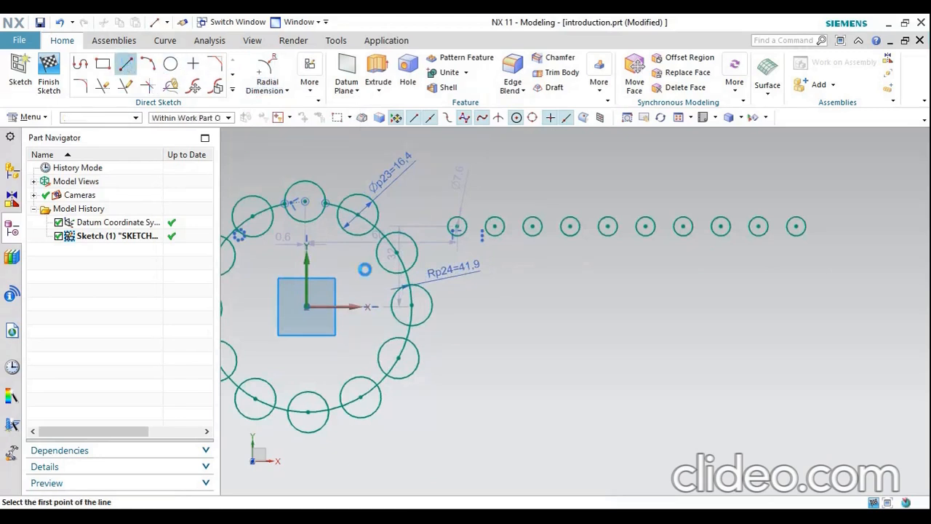
left_click(571, 339)
left_click(710, 339)
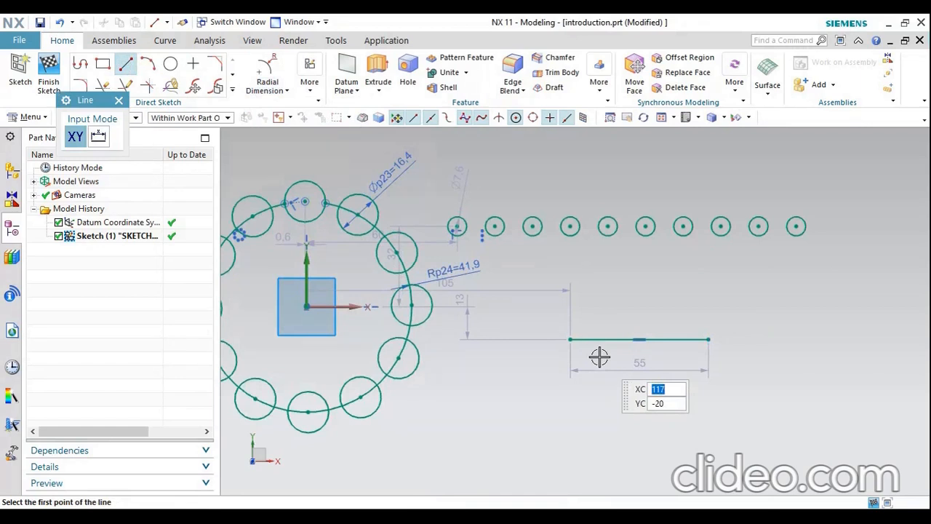
left_click(570, 339)
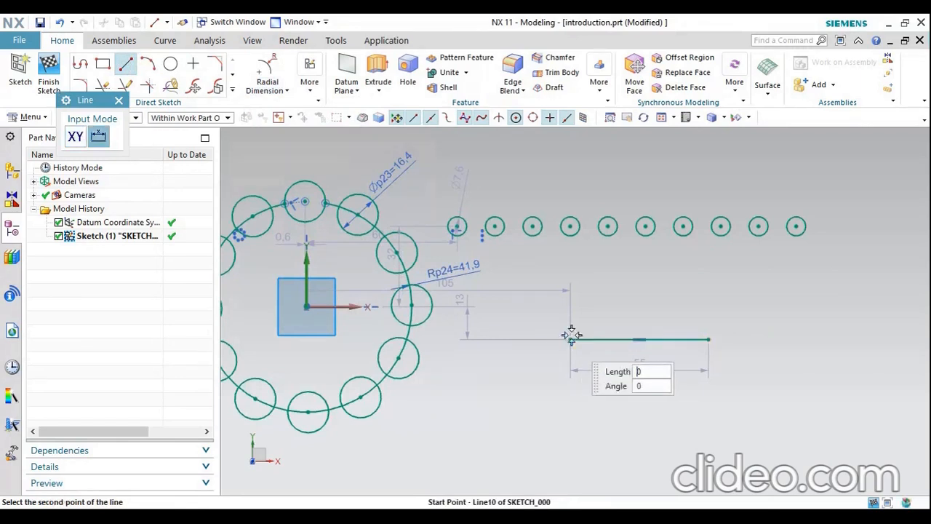
left_click(654, 271)
key("Escape")
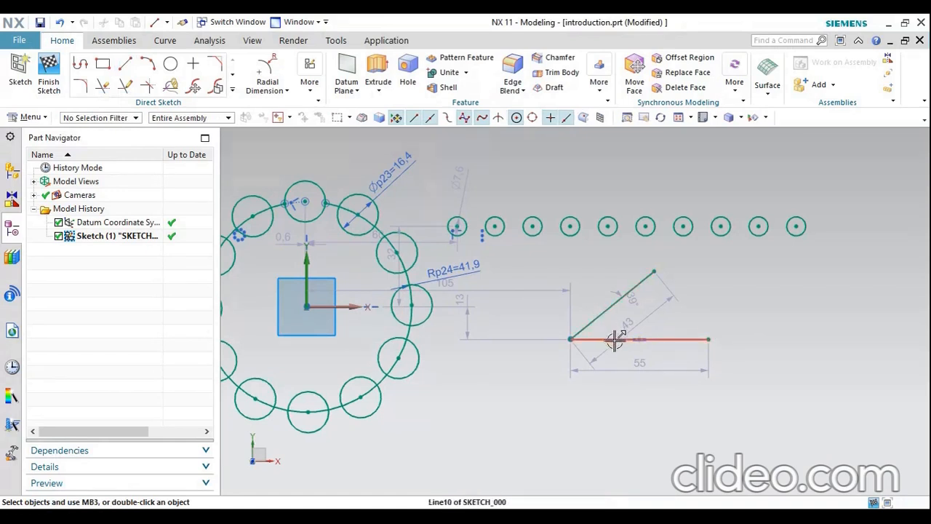
Add an Angular Dimension between the inclined line and the horizontal line, placed between them
left_click(288, 90)
left_click(288, 162)
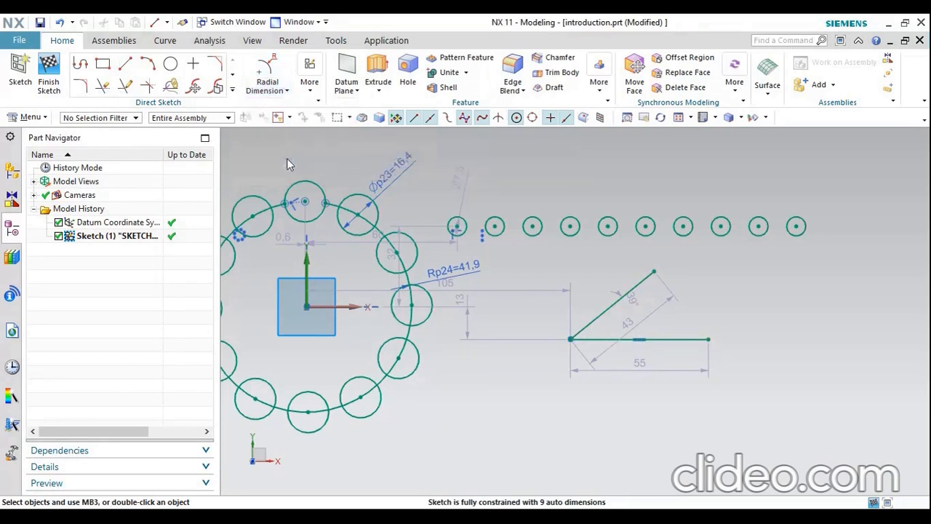
scroll(635, 347, "up", 3)
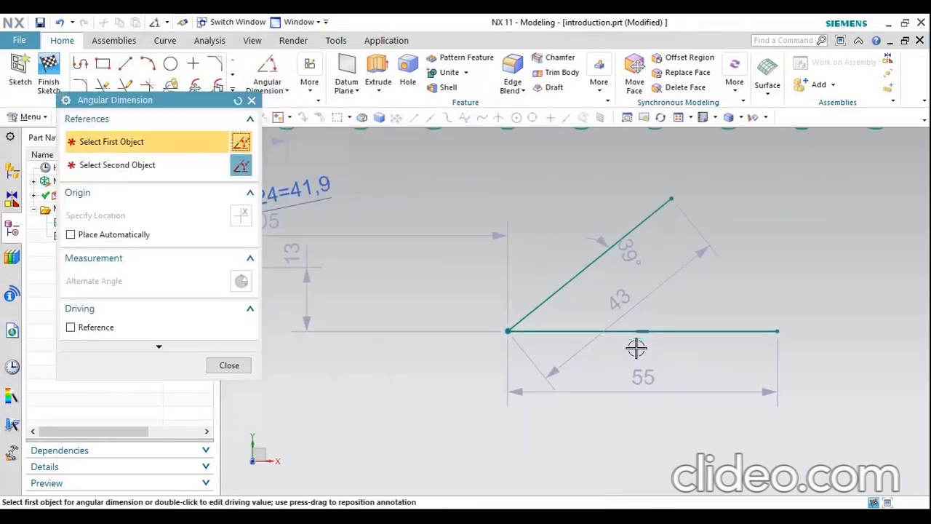
left_click(580, 272)
left_click(595, 331)
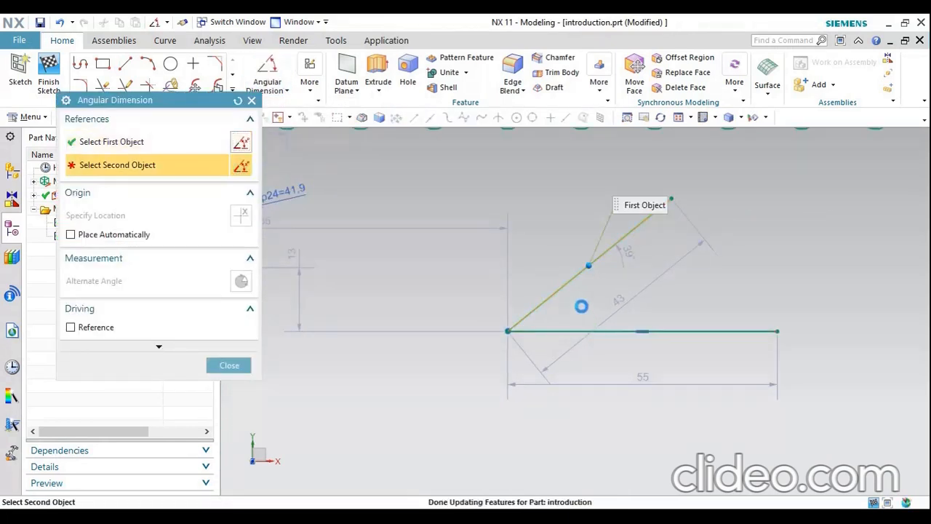
left_click(665, 272)
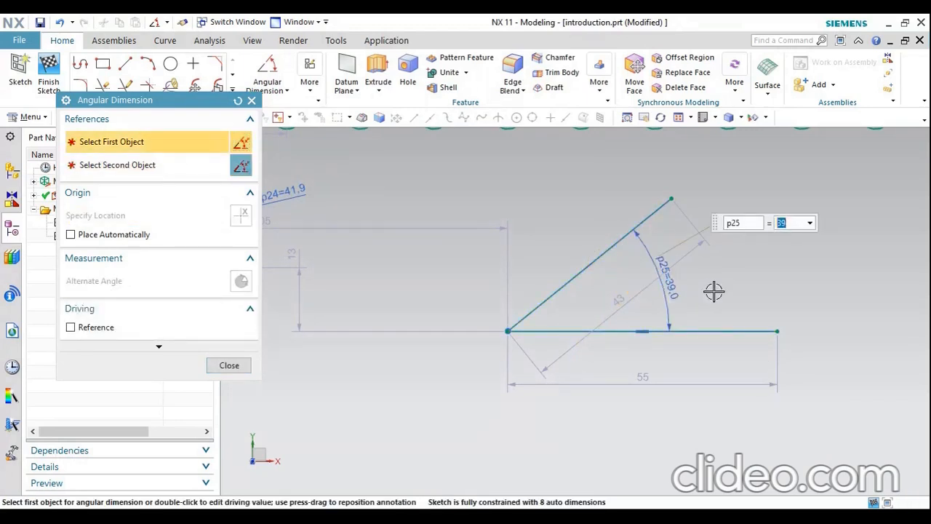
left_click(246, 366)
scroll(510, 301, "down", 3)
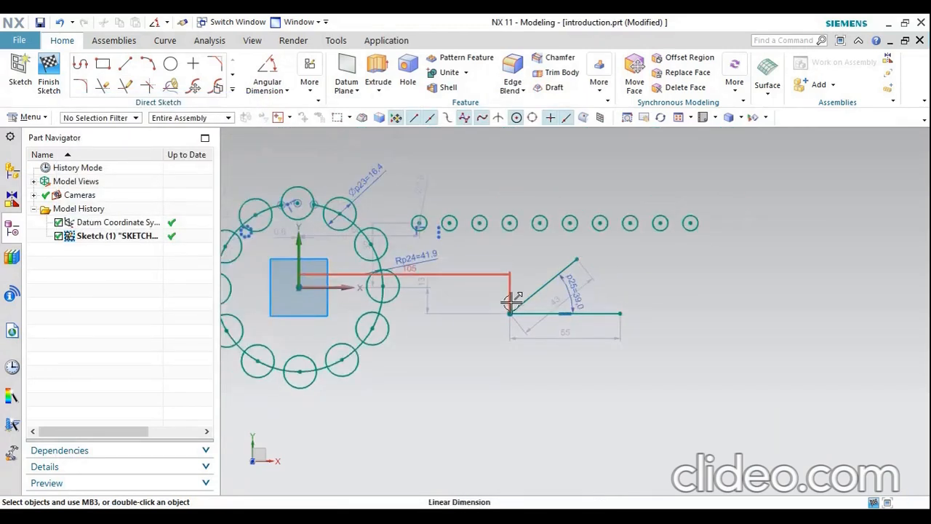
scroll(524, 320, "down", 1)
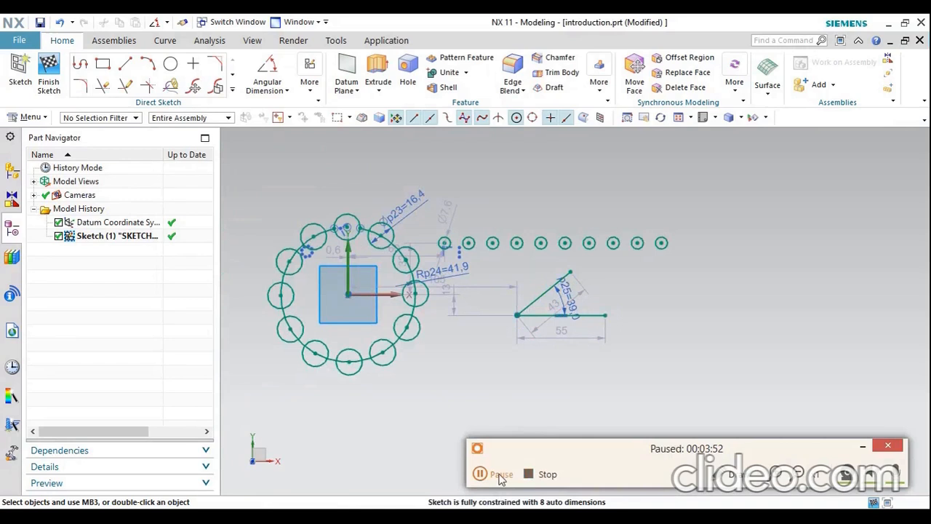
left_click(862, 445)
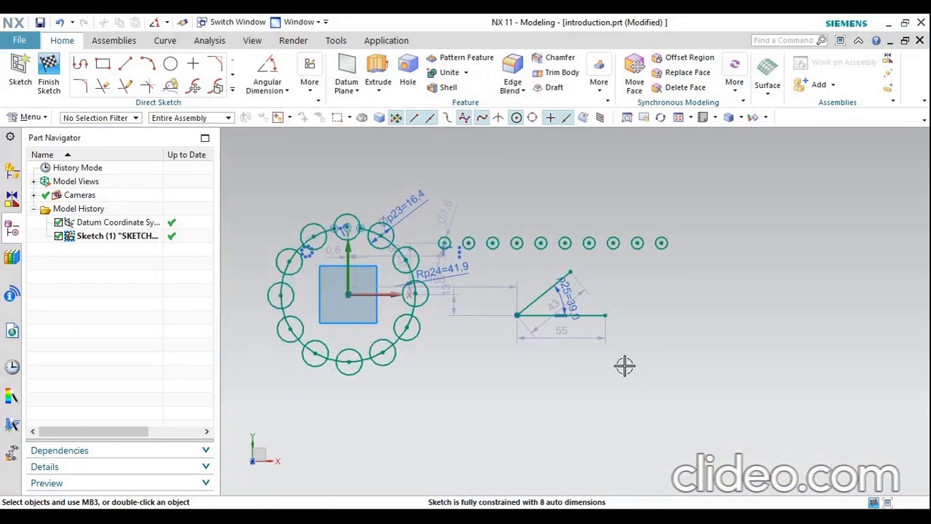
Try to delete all selected sketch and model objects except the sketch's vertical axis, and undo the deletion
scroll(565, 352, "down", 1)
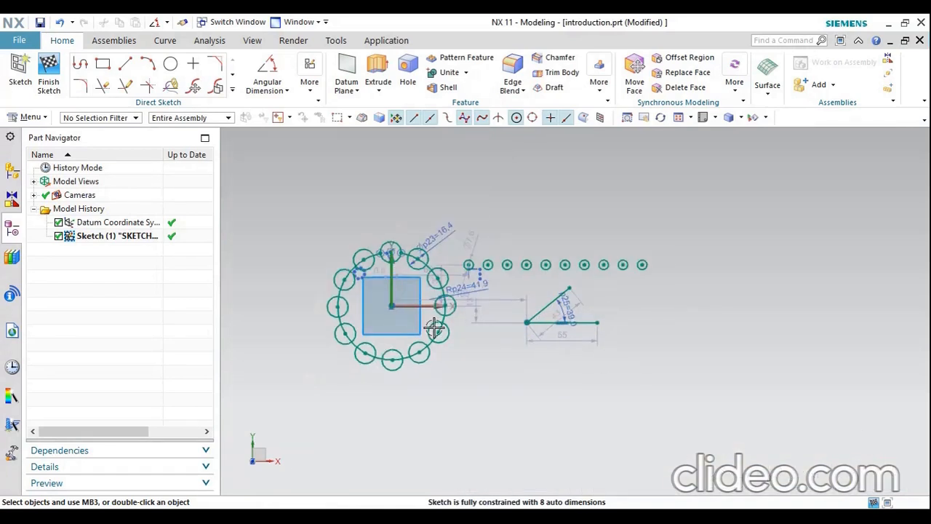
key("ctrl+a")
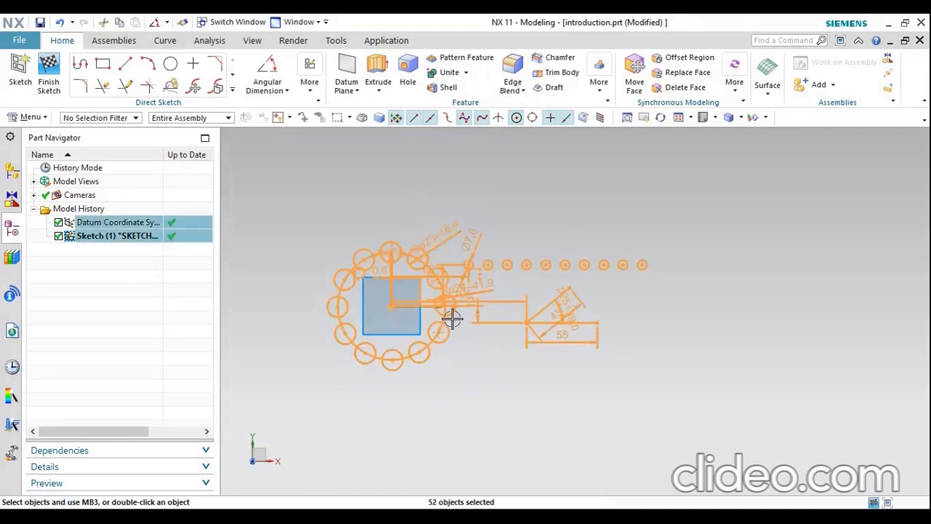
left_click(392, 286, "shift")
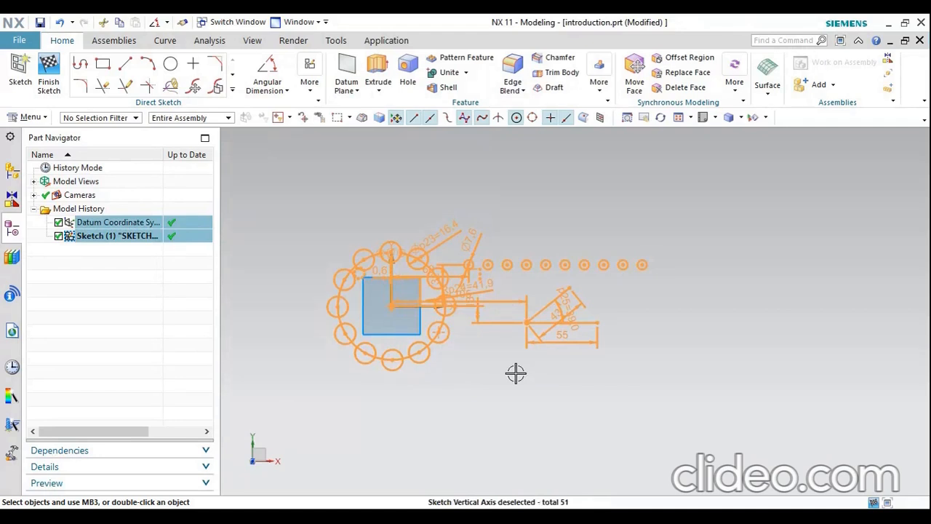
key("Delete")
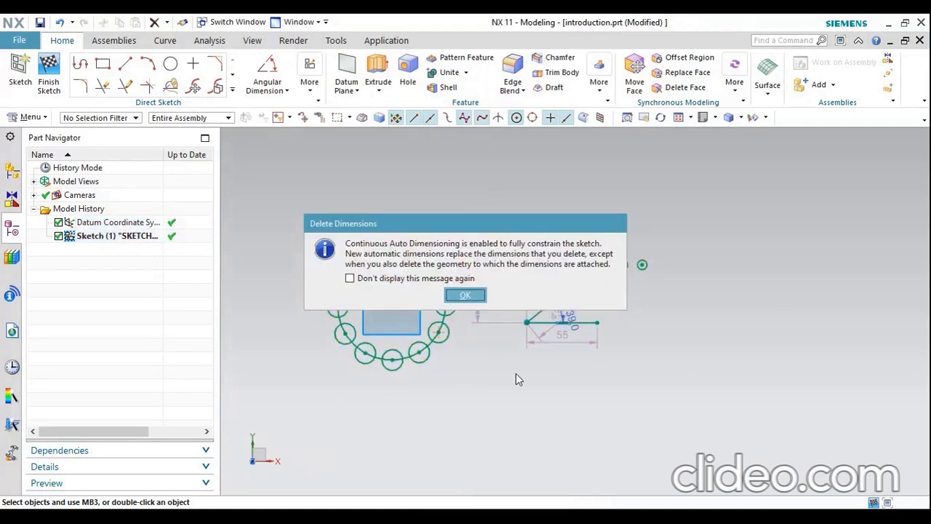
key("Return")
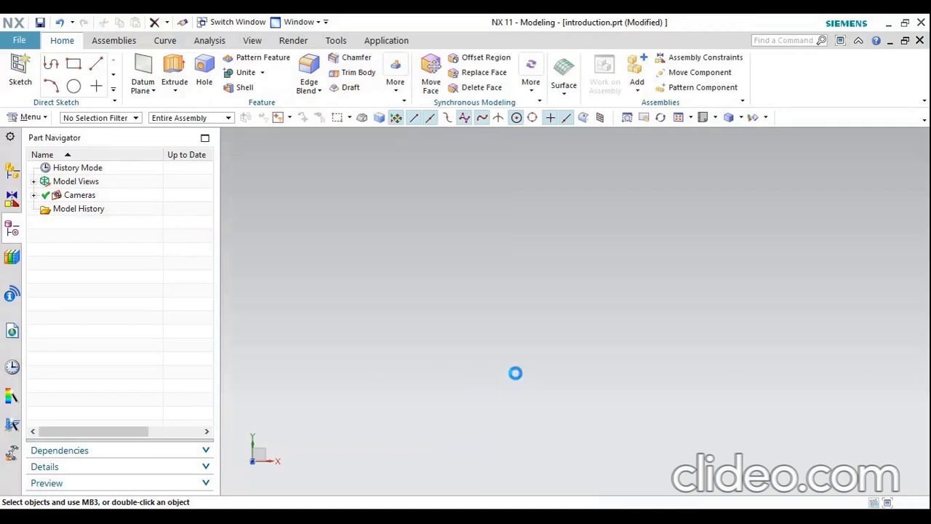
key("ctrl+z")
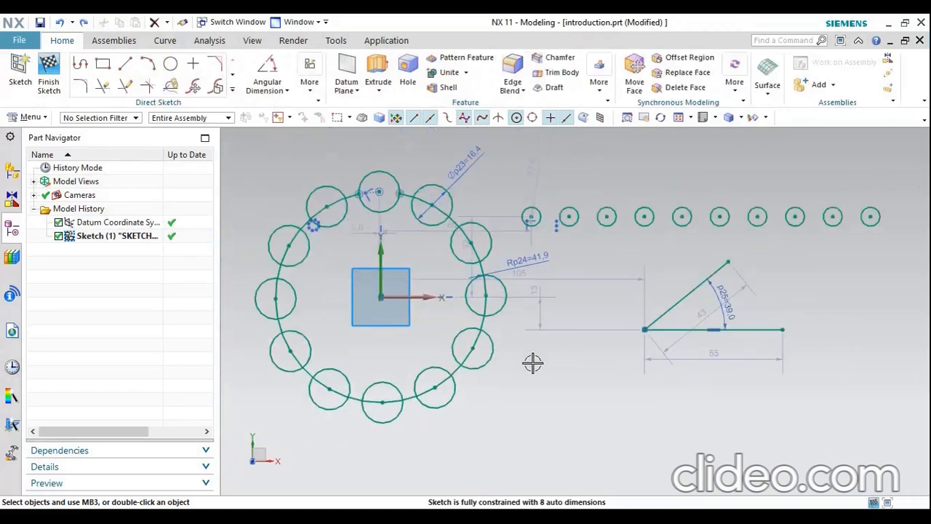
Delete the inclined line and the horizontal line below the row of circles, together with their dimensions
mouse_move(581, 254)
left_mouse_down()
mouse_move(613, 320)
mouse_move(804, 377)
left_mouse_up()
key("Delete")
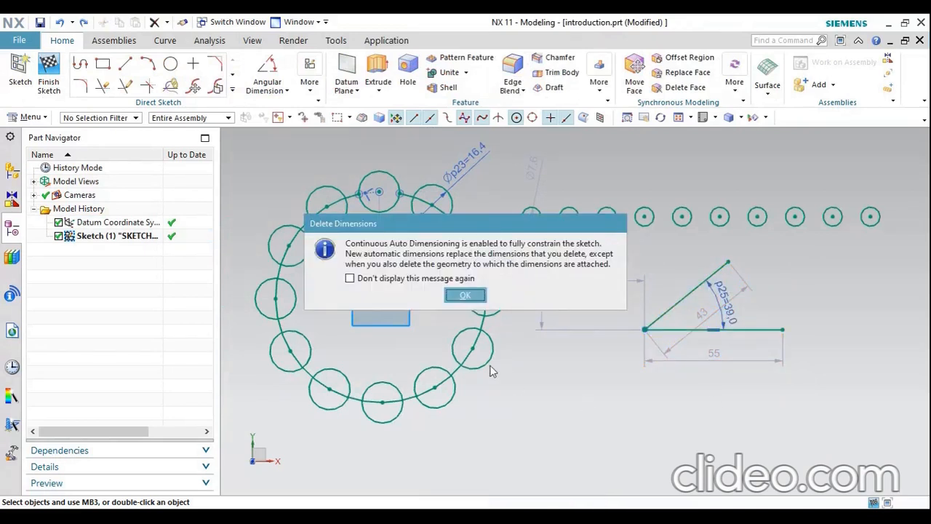
left_click(469, 294)
Delete the row of small circles, the two adjacent ring circles nearest it, and the selected dimensions including the large circle's radius
left_click_drag(892, 172, 437, 373)
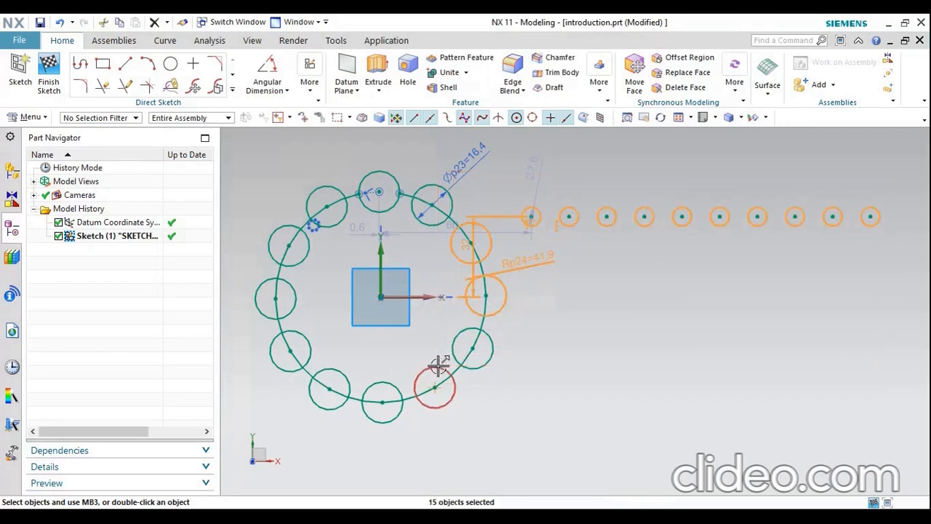
key("Delete")
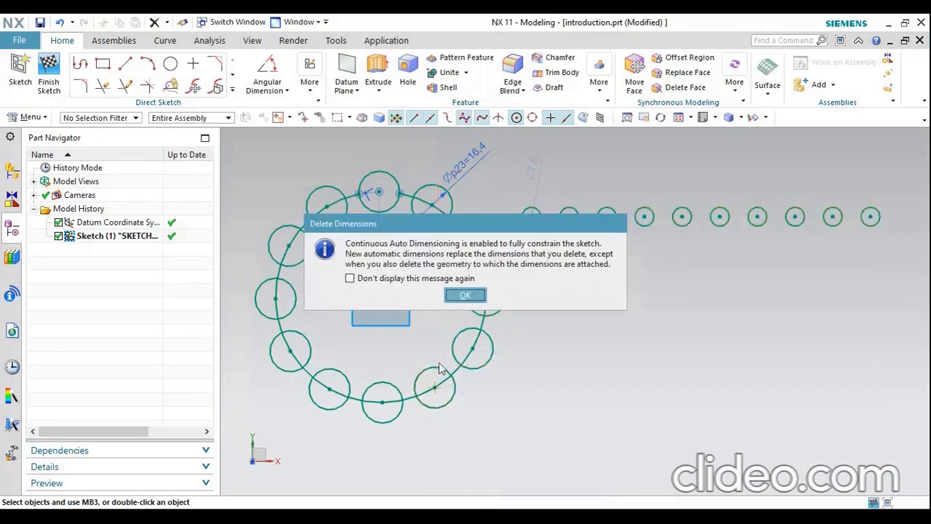
left_click(465, 295)
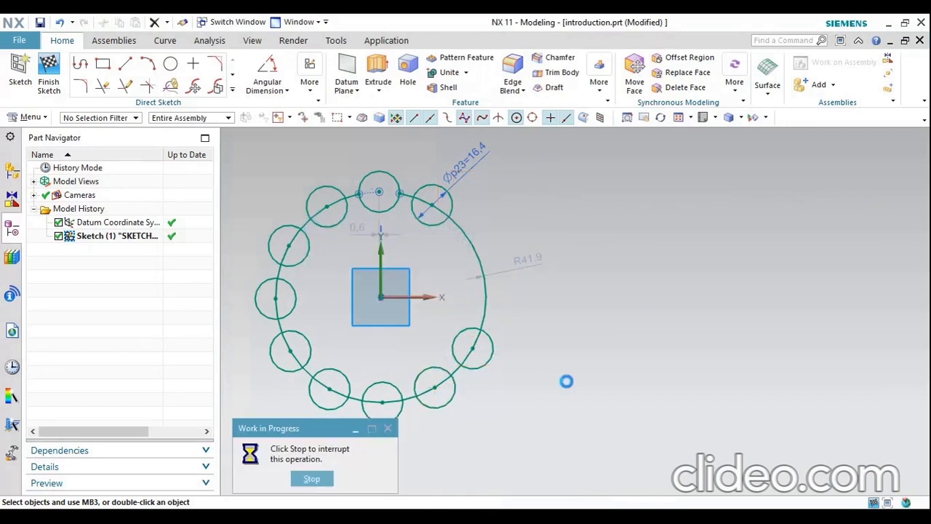
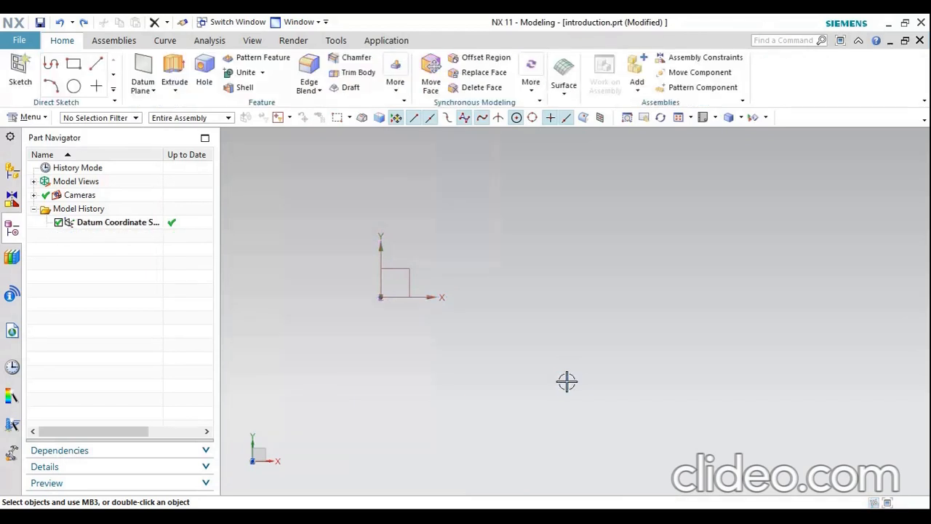
Sketch a rectangle about 111 mm wide and 36 mm high on the XY plane, with its first corner at the origin
left_click(74, 64)
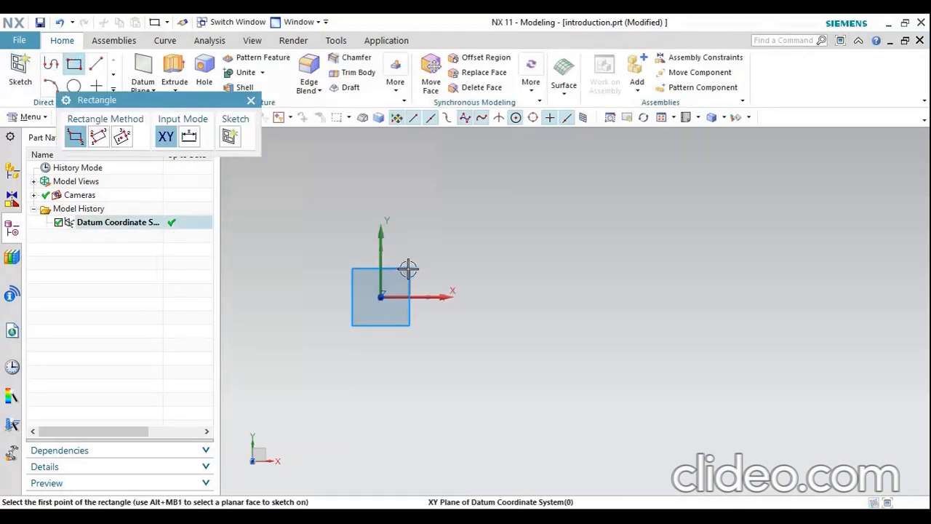
left_click(380, 297)
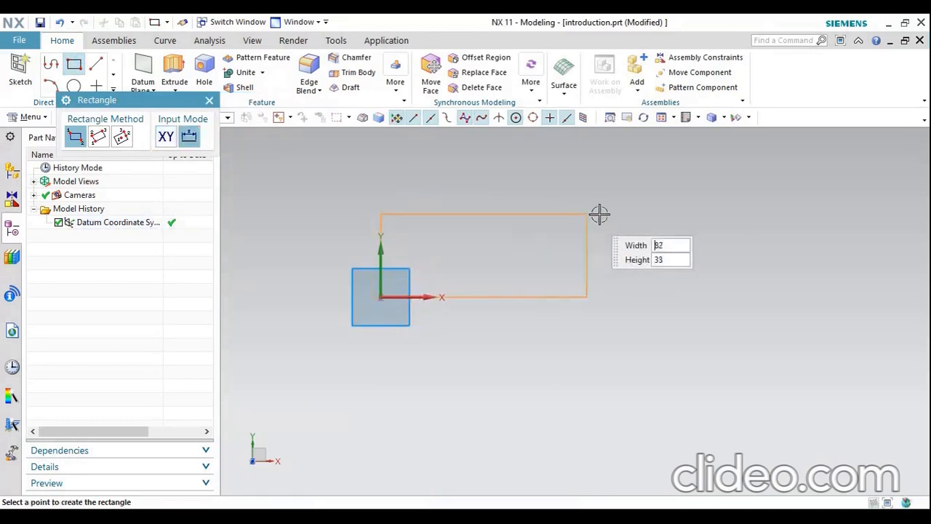
left_click(659, 207)
key("Escape")
scroll(500, 377, "down", 1)
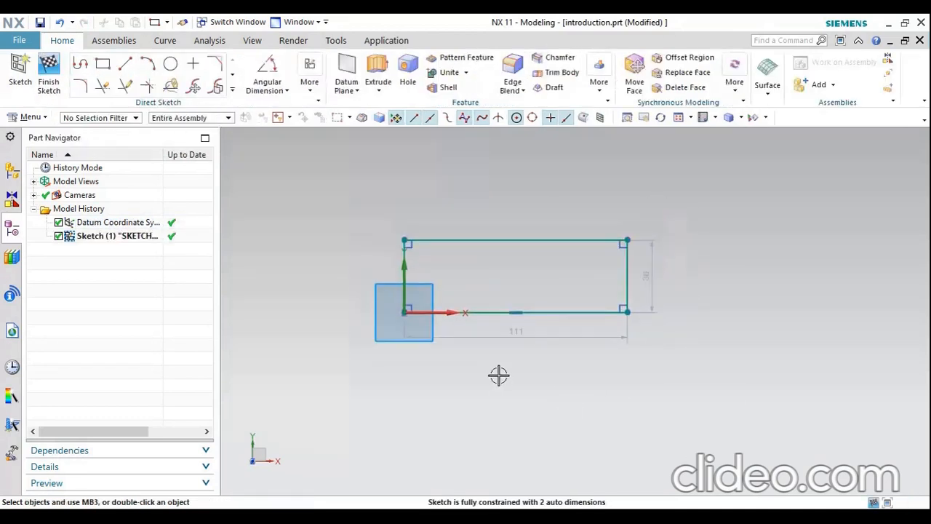
scroll(533, 302, "up", 1)
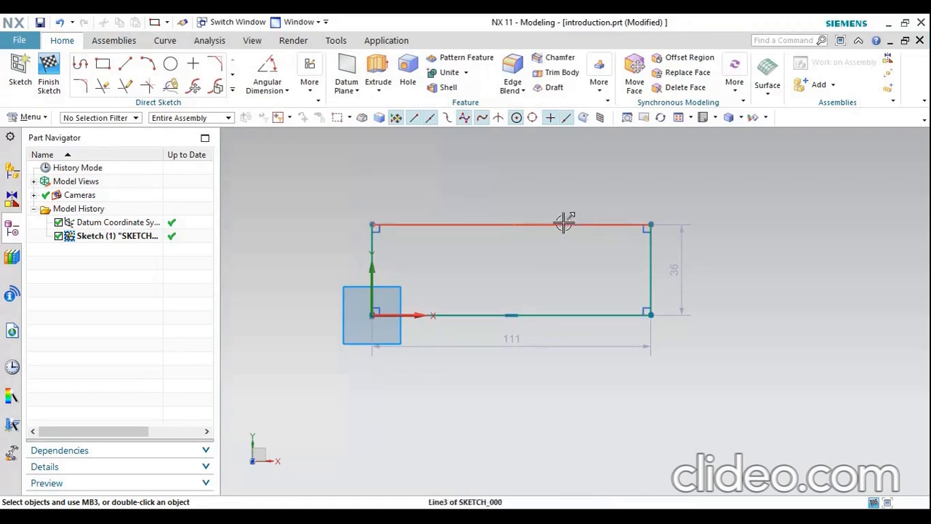
Extrude the rectangle from 0 to 18 mm with the Boolean option Inferred
left_click(384, 65)
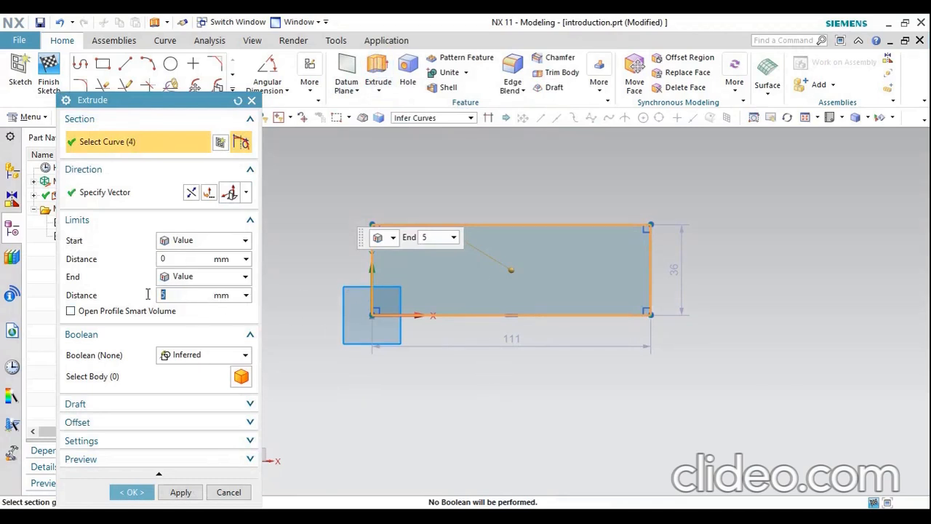
middle_click_drag(524, 339, 521, 307)
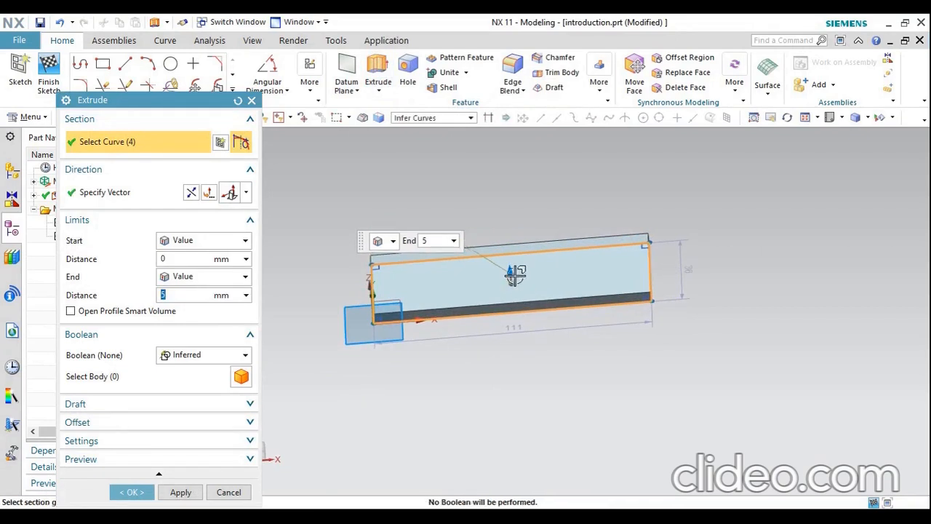
left_click_drag(510, 272, 508, 247)
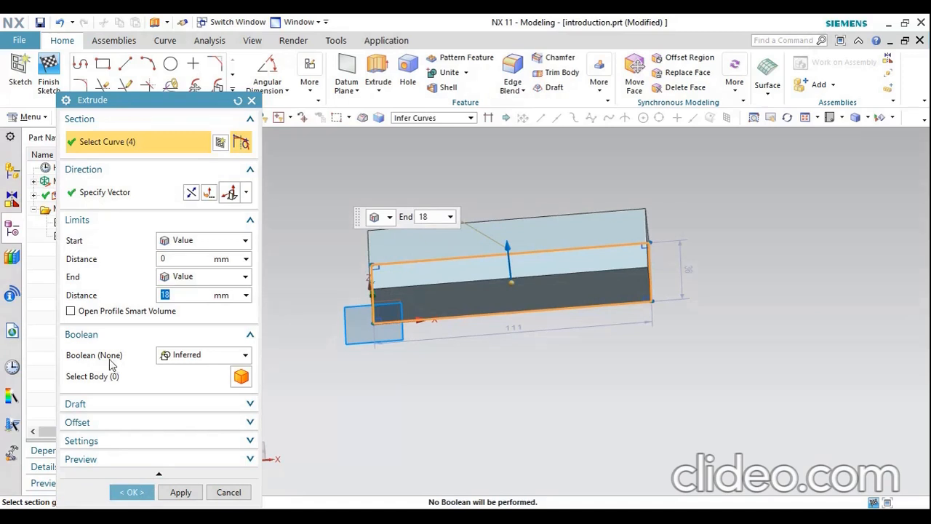
left_click(190, 356)
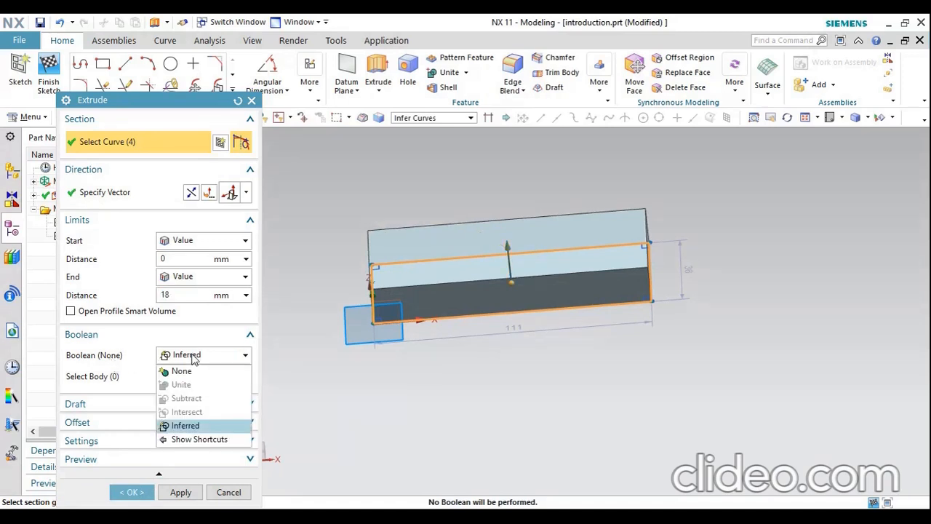
left_click(193, 357)
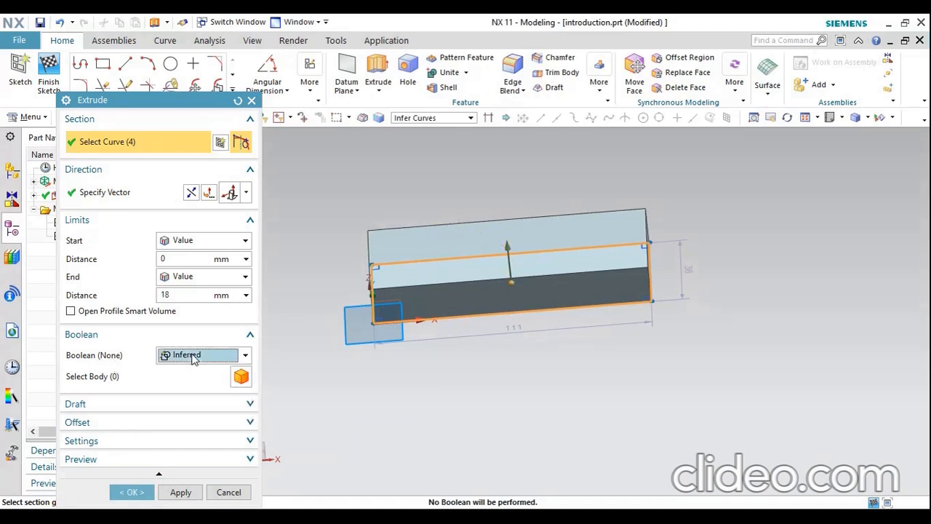
left_click(131, 492)
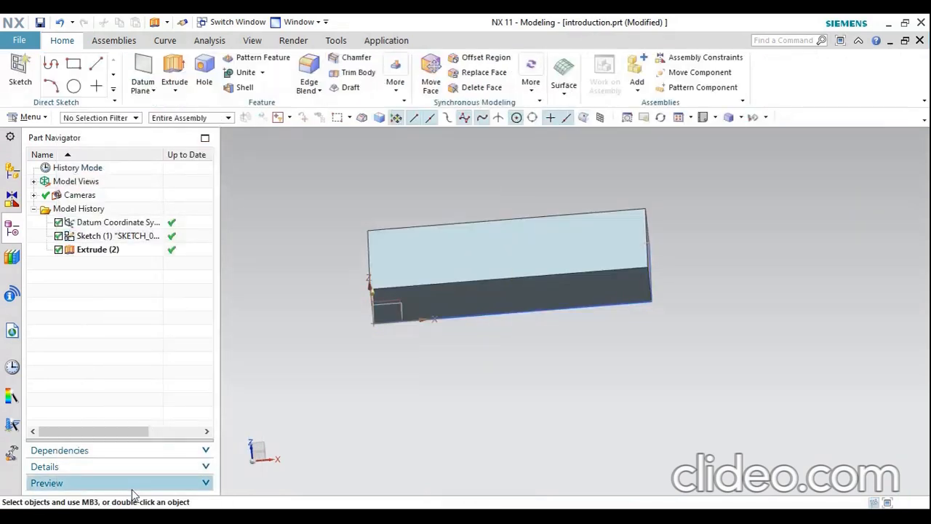
Create an inferred datum plane on the block's upper face with a 0 mm offset
middle_click_drag(529, 353, 519, 348)
left_click(497, 260)
left_click(618, 316)
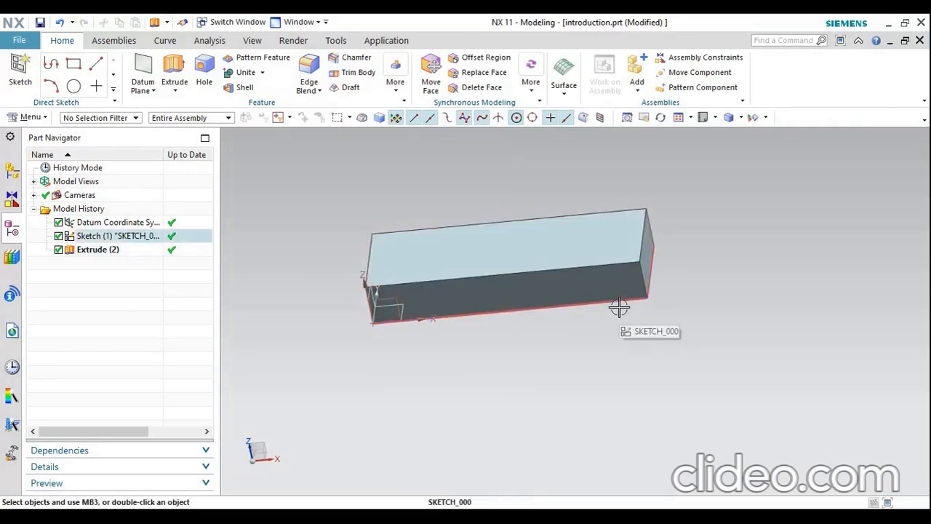
middle_click_drag(619, 312, 626, 321)
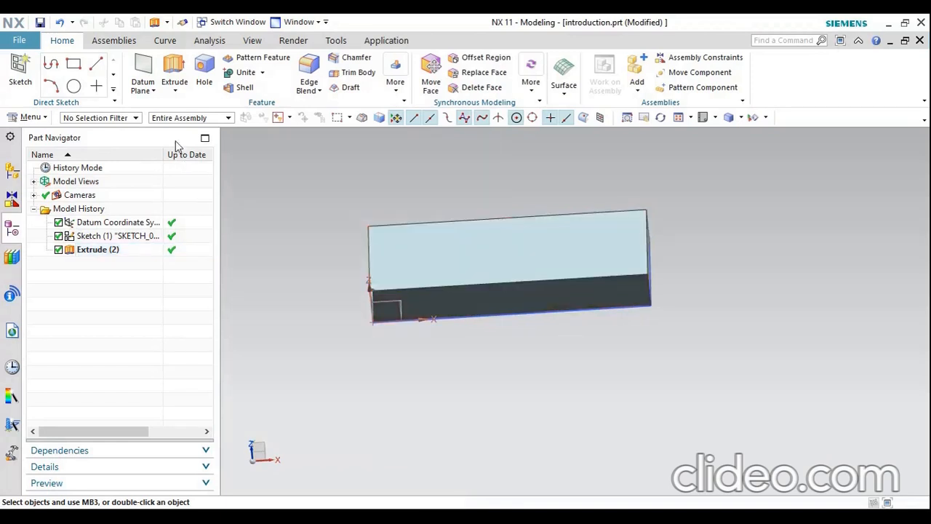
left_click(146, 67)
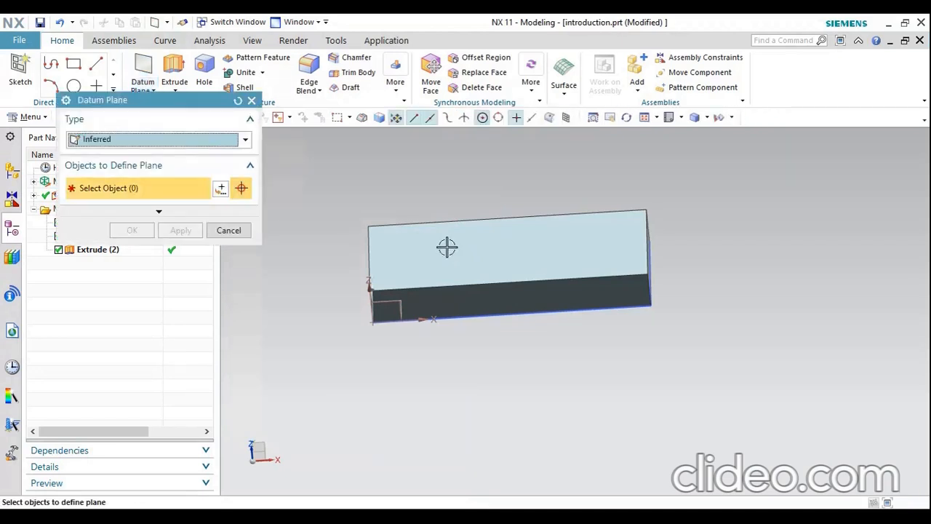
left_click(426, 250)
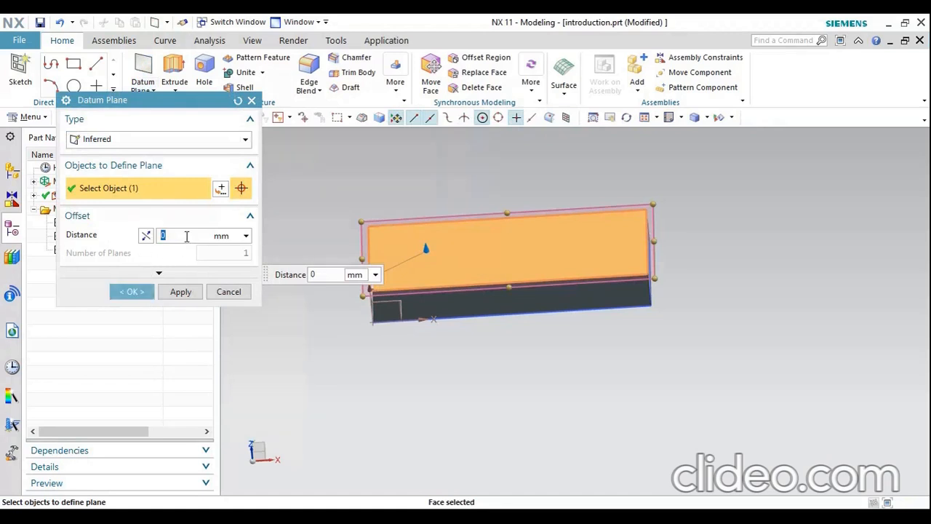
left_click(132, 291)
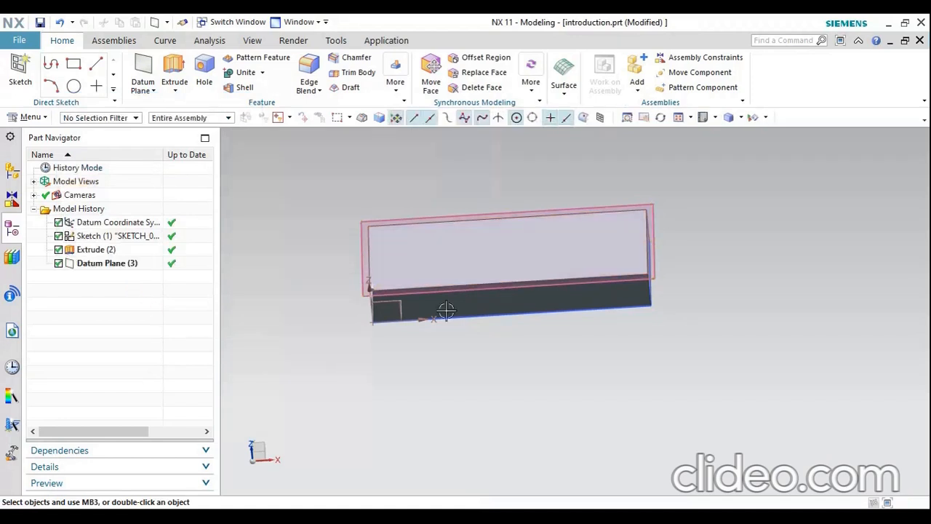
Sketch three circles in a row along the block's length on the new datum plane, each about 15 to 19 mm in diameter
scroll(472, 193, "up", 2)
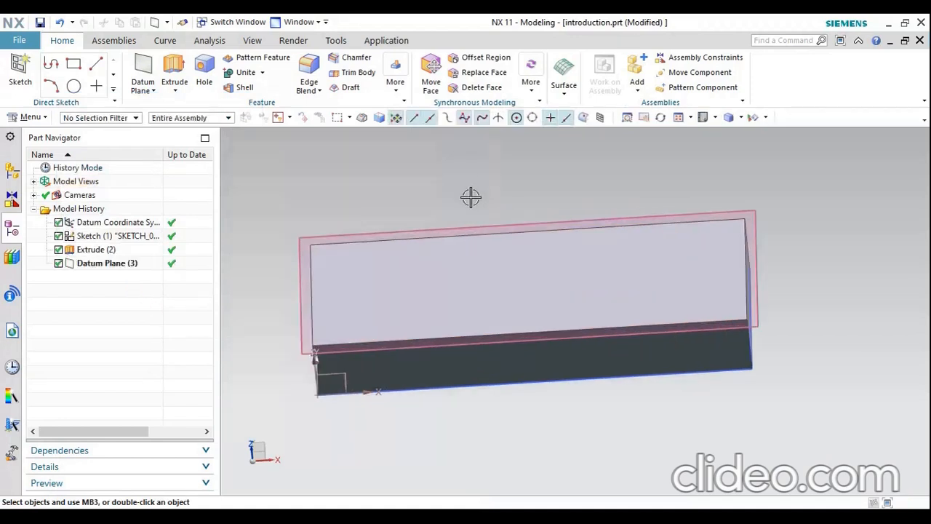
left_click(74, 86)
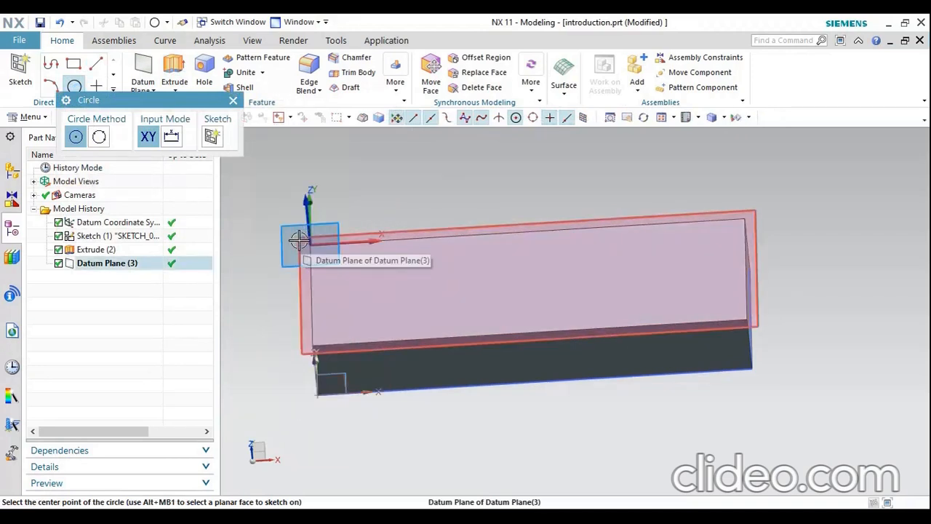
left_click(326, 242)
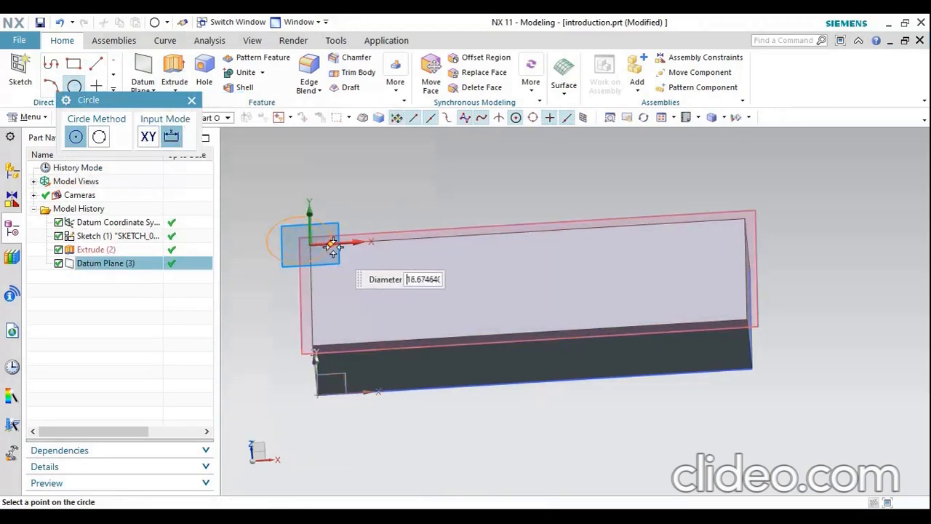
key("Escape")
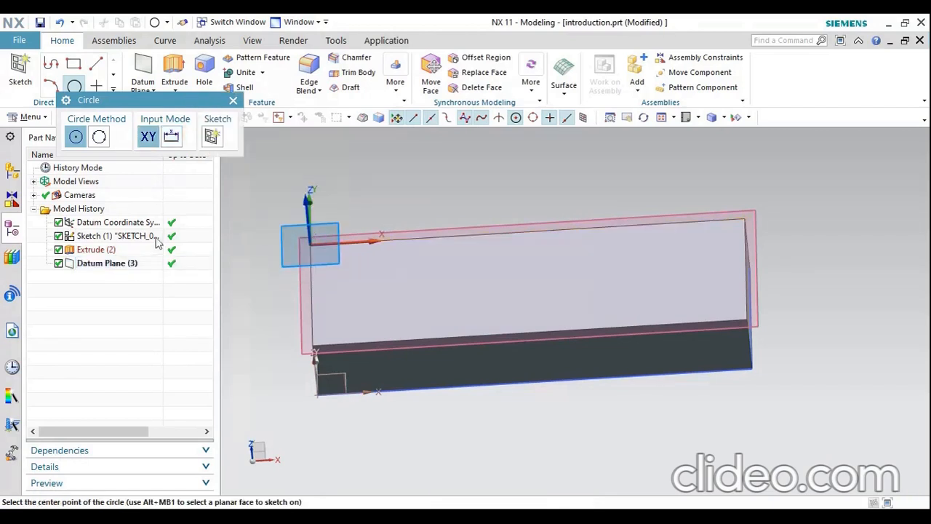
left_click(128, 265)
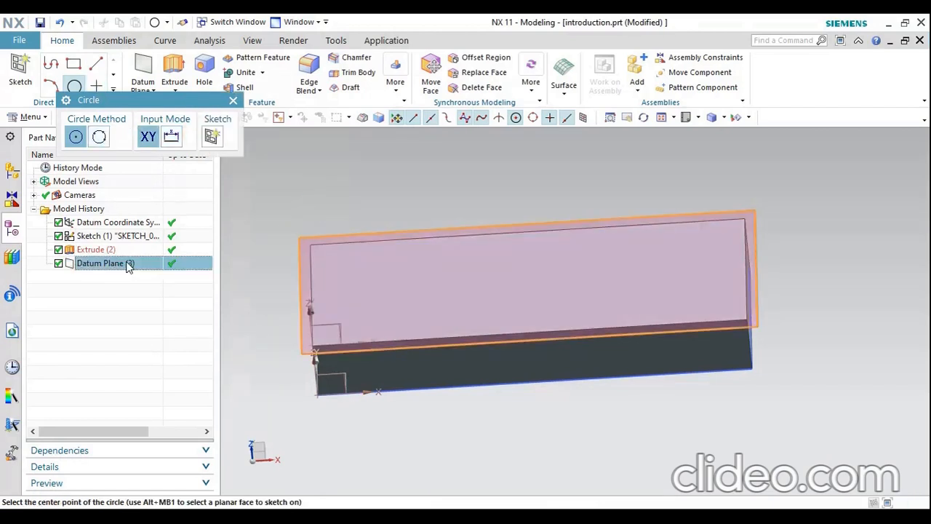
left_click(370, 283)
left_click(405, 293)
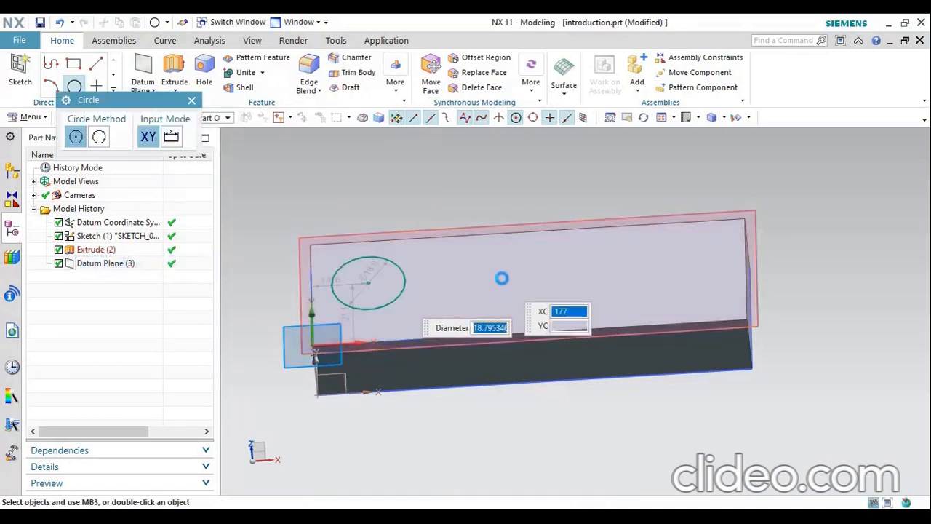
left_click(501, 277)
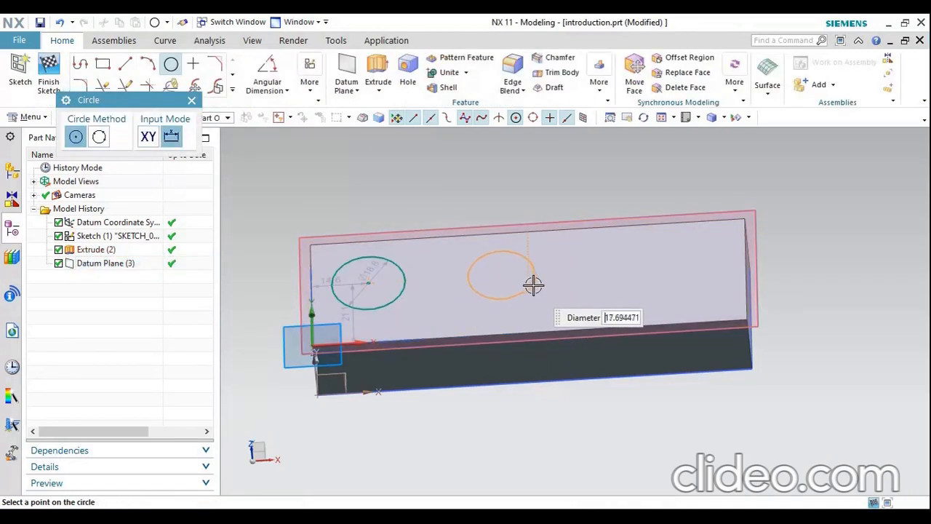
left_click(535, 284)
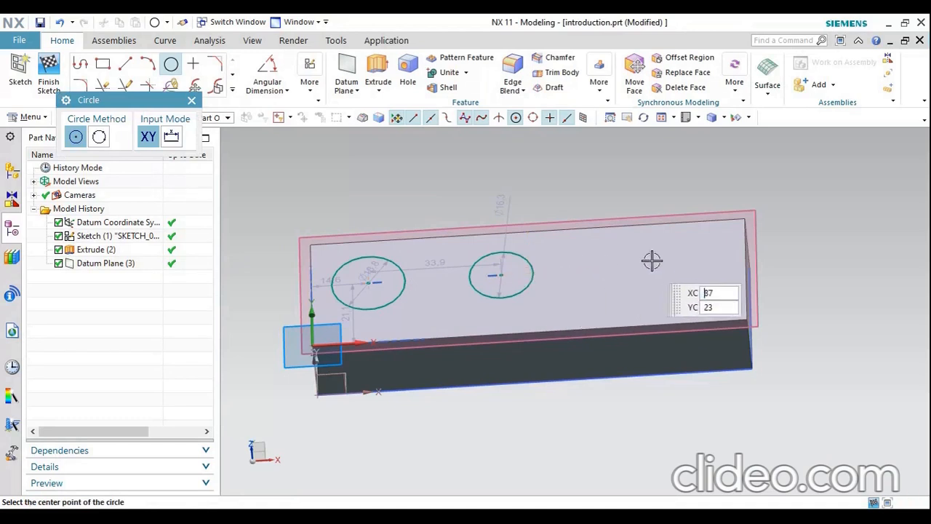
left_click(657, 266)
left_click(683, 277)
key("Escape")
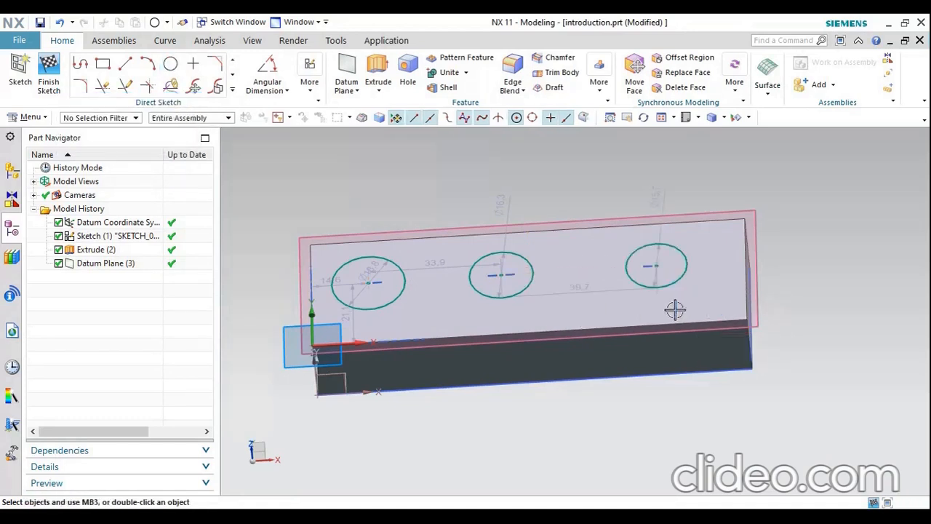
Extrude the three circles 9 mm in the reversed direction into the block, with the Boolean set to Subtract
mouse_move(467, 321)
middle_mouse_down()
mouse_move(492, 326)
mouse_move(473, 303)
mouse_move(469, 311)
middle_mouse_up()
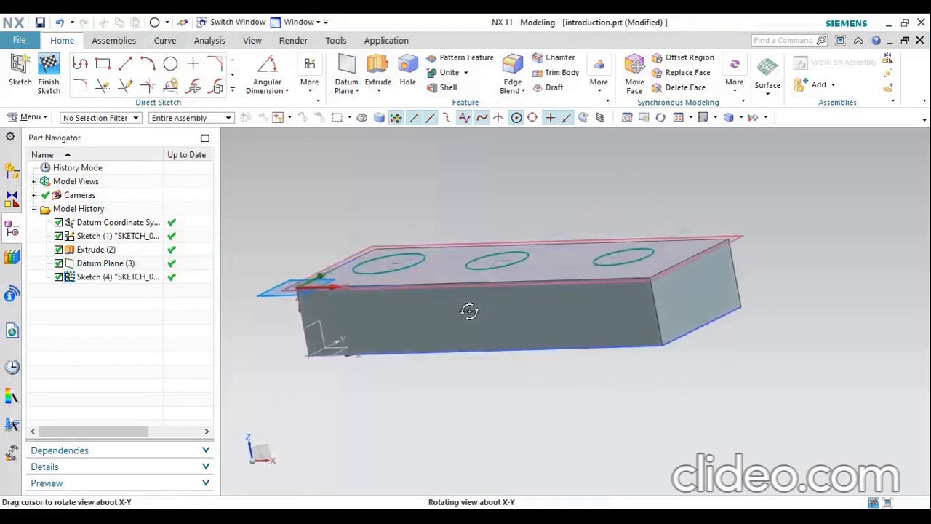
scroll(524, 275, "up", 5)
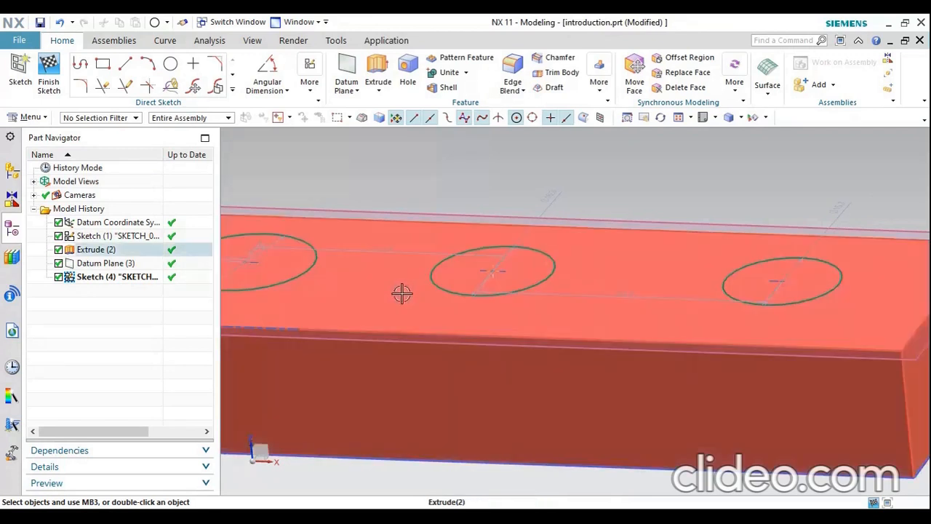
scroll(403, 293, "down", 5)
middle_click_drag(483, 305, 511, 333)
scroll(502, 320, "down", 3)
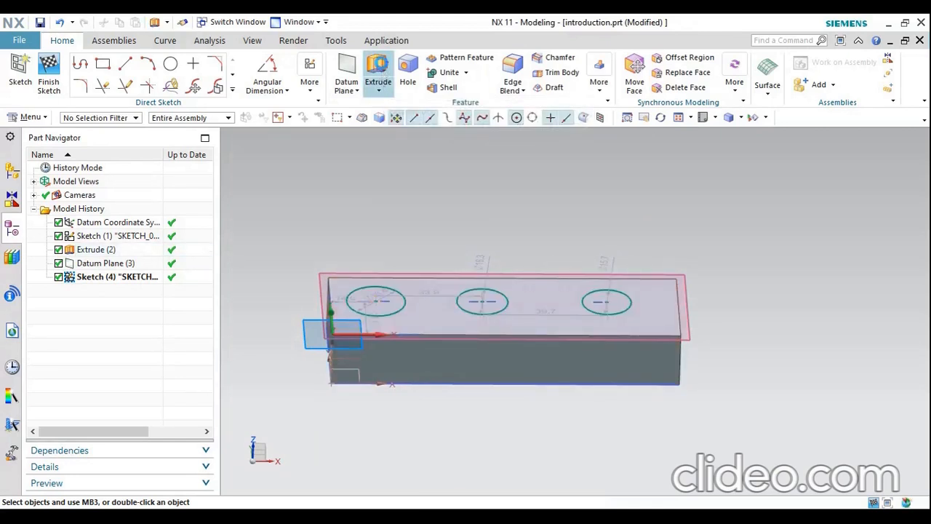
left_click(380, 70)
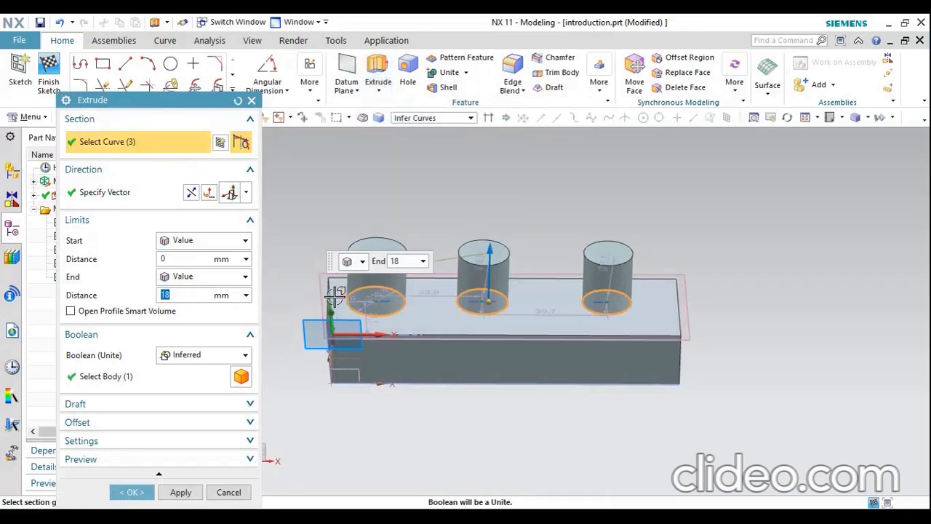
left_click(185, 361)
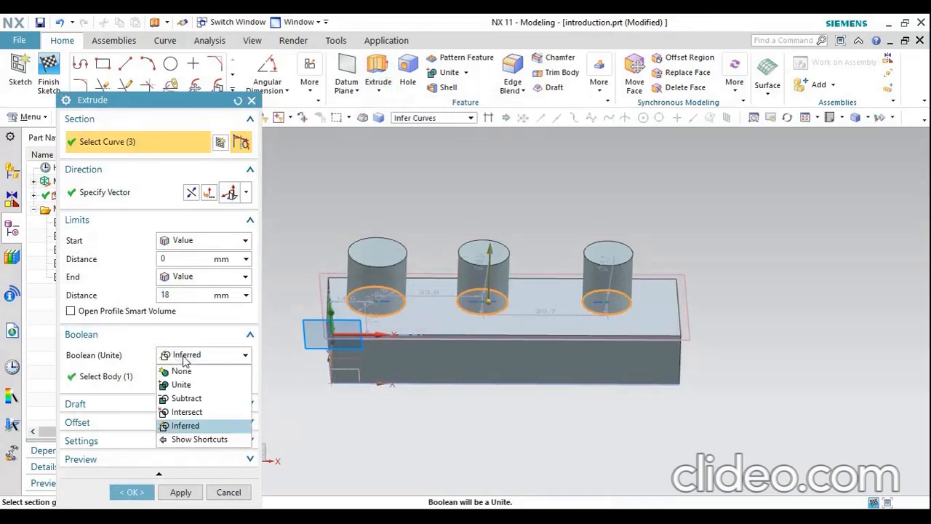
left_click(192, 399)
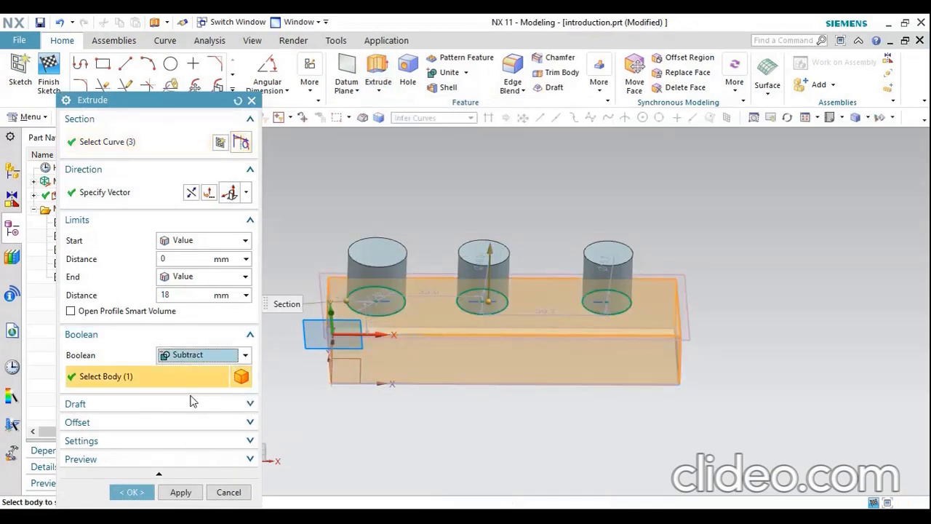
left_click(191, 192)
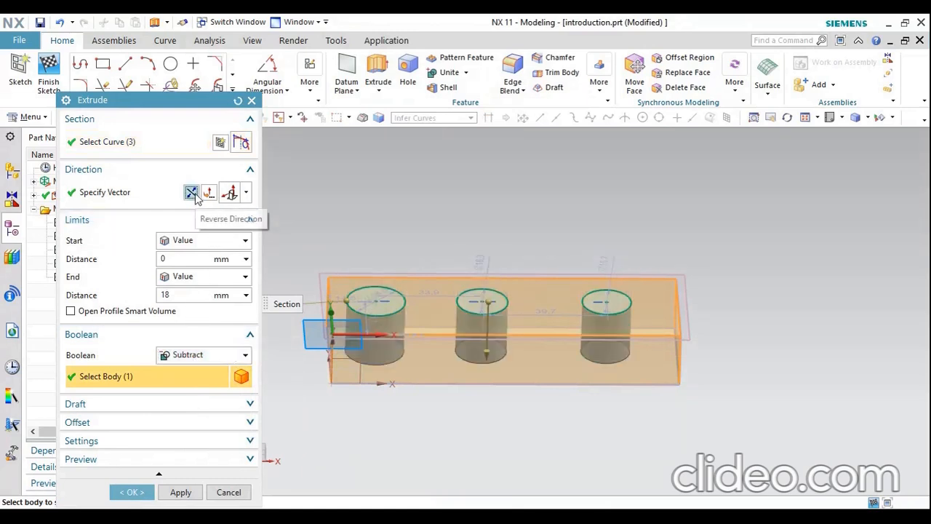
left_click_drag(488, 357, 488, 332)
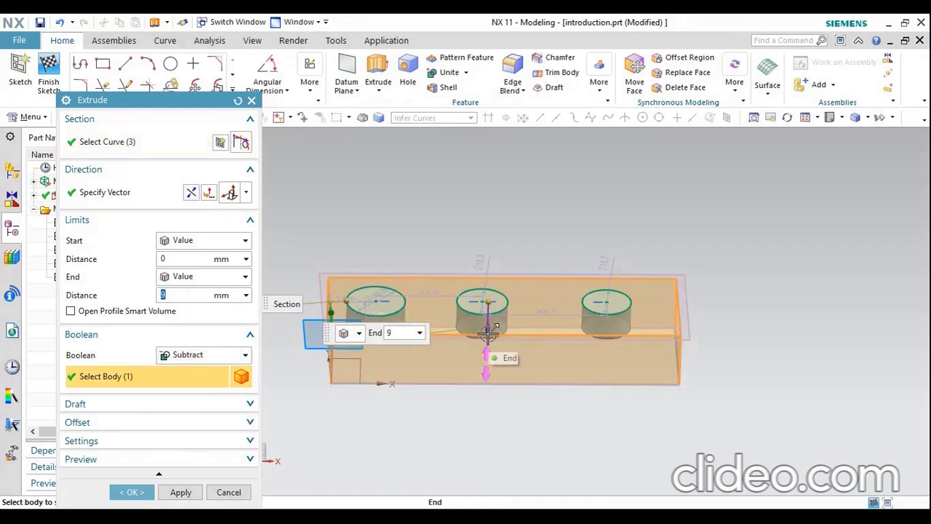
left_click(131, 492)
Examine the three circular pockets in the block from several angles
middle_click_drag(428, 406, 448, 399)
mouse_move(466, 362)
middle_mouse_down()
mouse_move(524, 356)
mouse_move(518, 380)
middle_mouse_up()
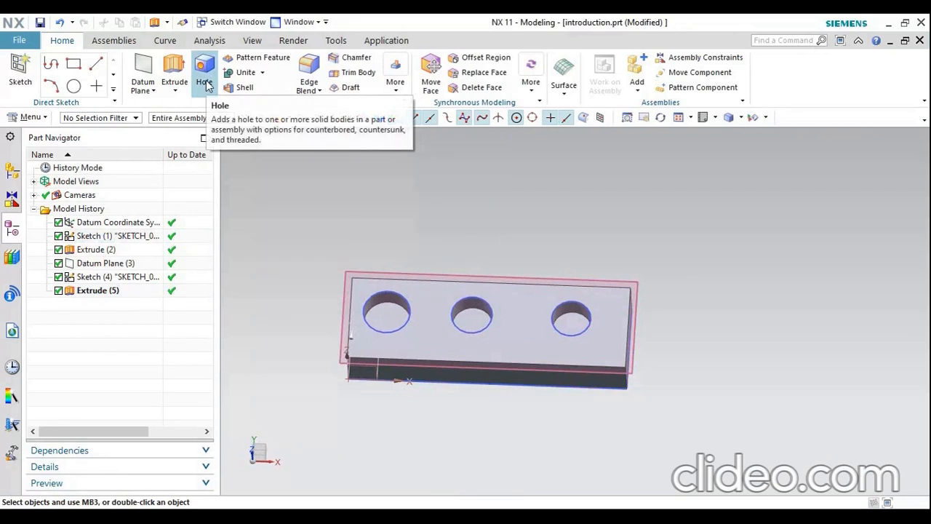
scroll(419, 280, "down", 2)
mouse_move(430, 310)
middle_mouse_down()
mouse_move(436, 301)
mouse_move(427, 319)
mouse_move(453, 318)
middle_mouse_up()
scroll(420, 304, "up", 2)
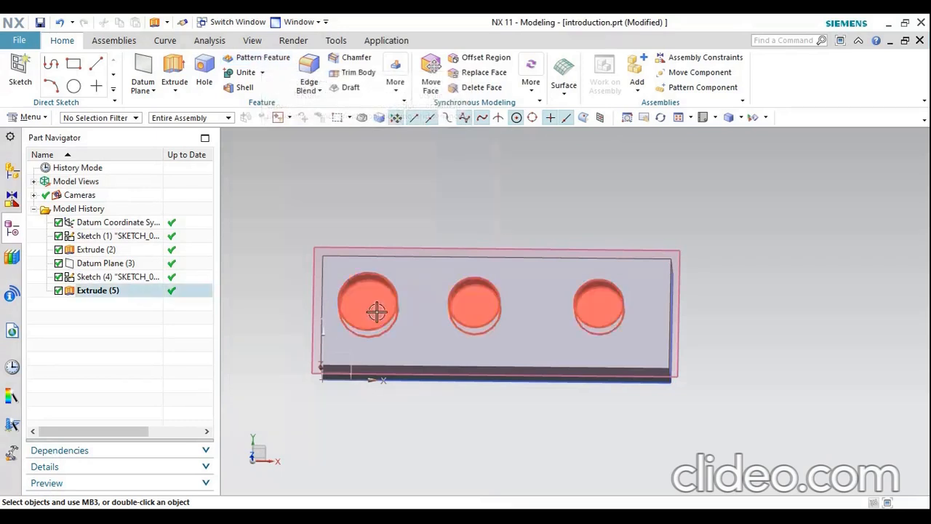
scroll(461, 348, "down", 2)
middle_click_drag(461, 348, 462, 327)
middle_click_drag(626, 297, 616, 314)
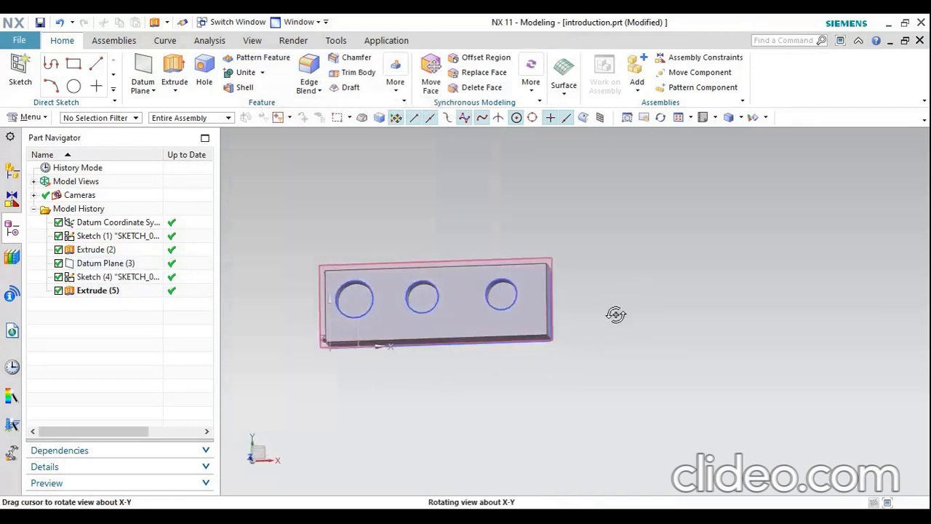
Edit the block's base sketch to lengthen the rectangle in the X direction, and finish the sketch to update the block
double_click(120, 235)
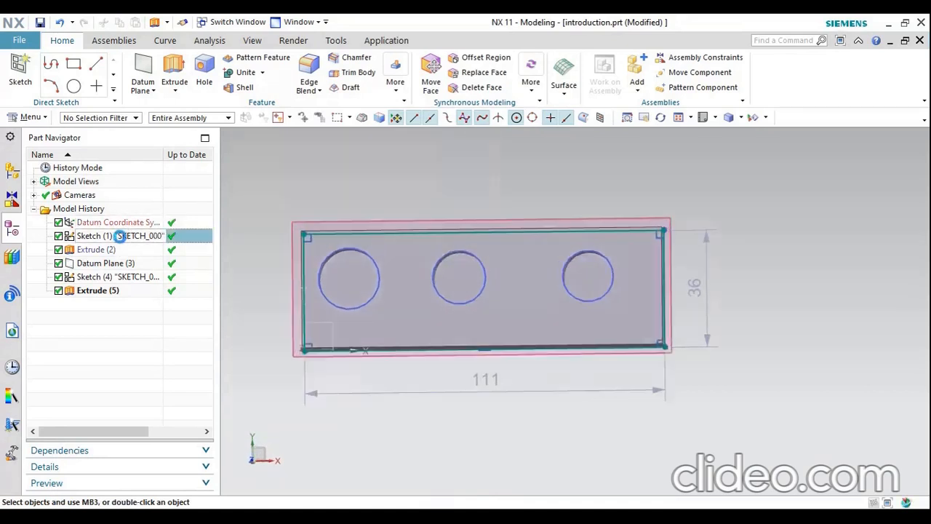
left_click_drag(628, 295, 923, 293)
left_click(49, 73)
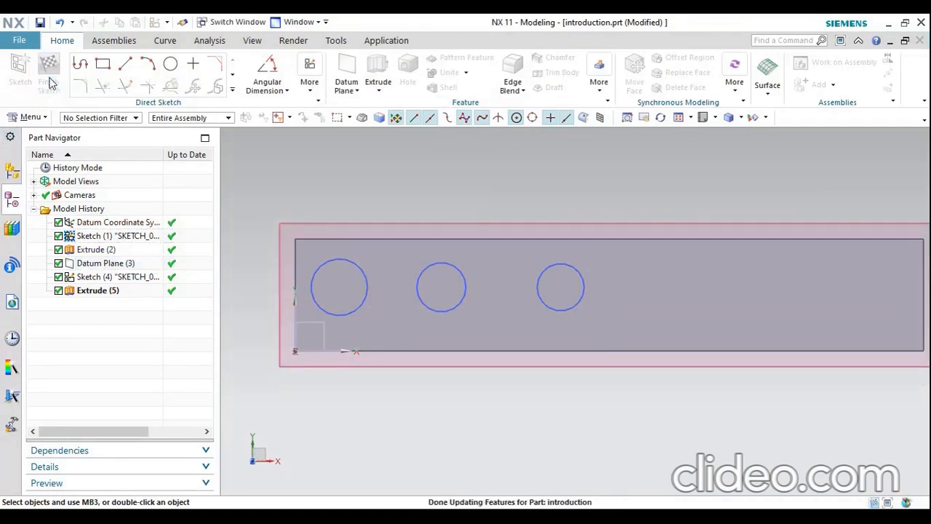
scroll(333, 287, "down", 3)
middle_click_drag(332, 286, 379, 320)
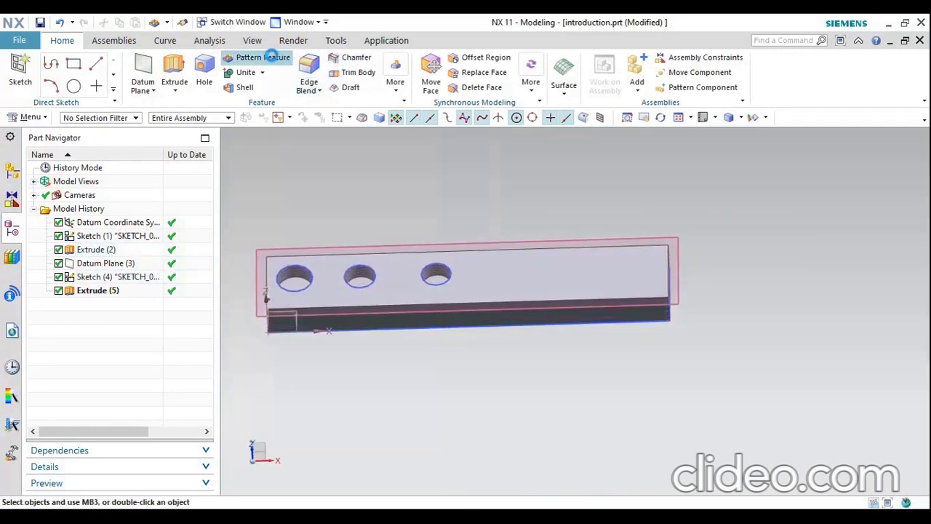
Set up a Pattern Feature of the three-pocket extrude using the Linear layout
left_click(266, 57)
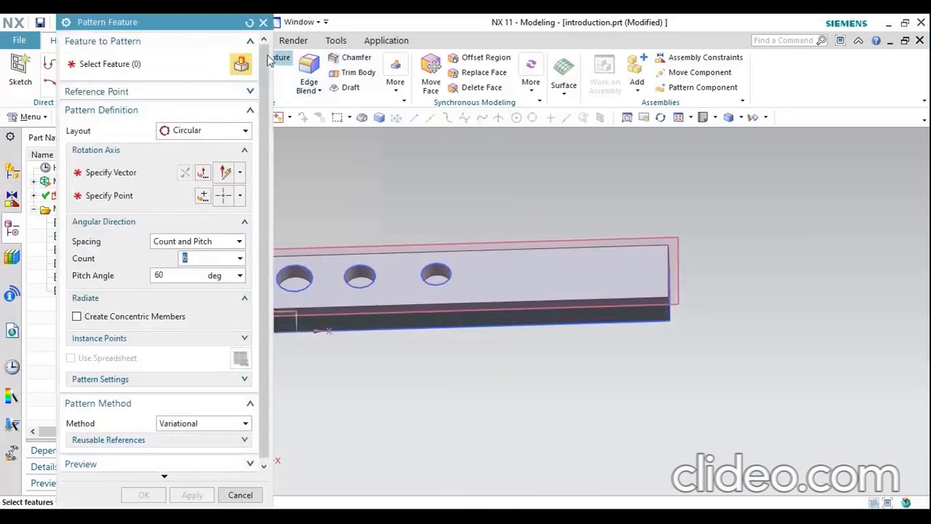
scroll(640, 262, "down", 2)
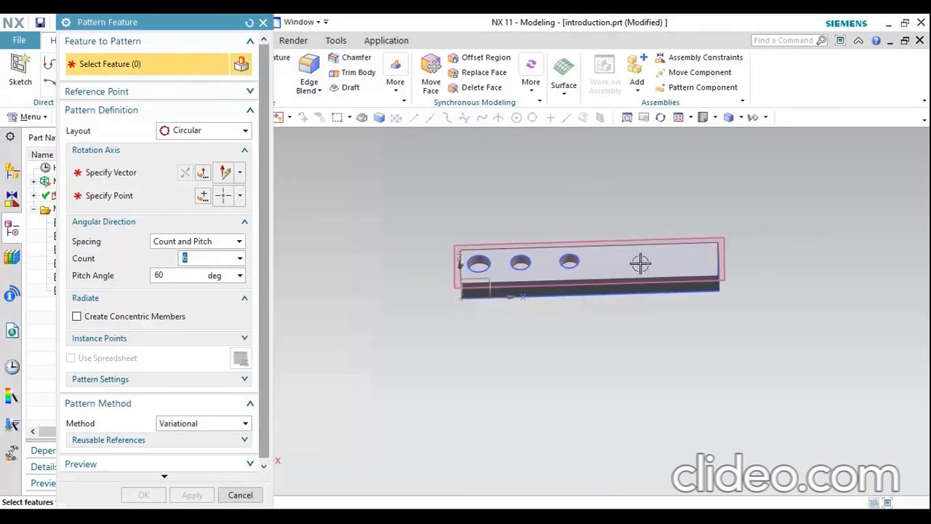
scroll(486, 254, "up", 4)
scroll(486, 255, "up", 2)
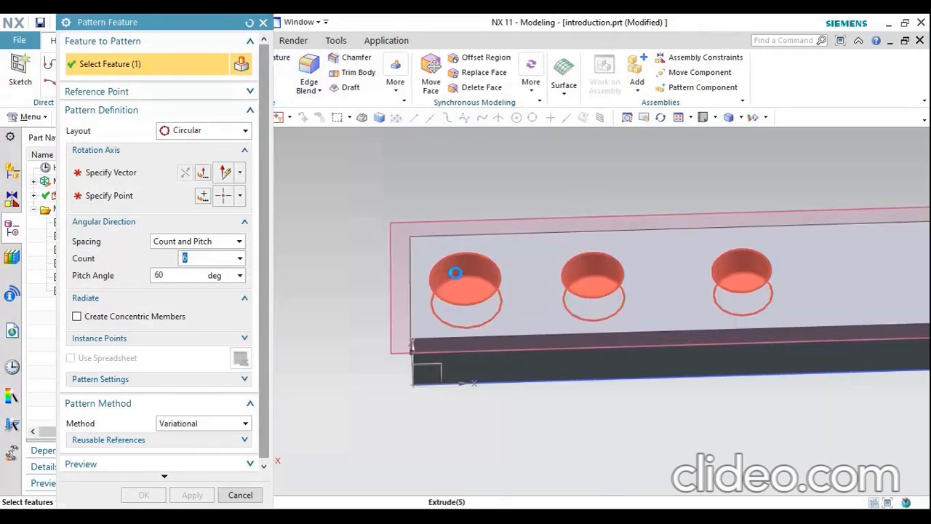
left_click(455, 273)
scroll(318, 306, "down", 3)
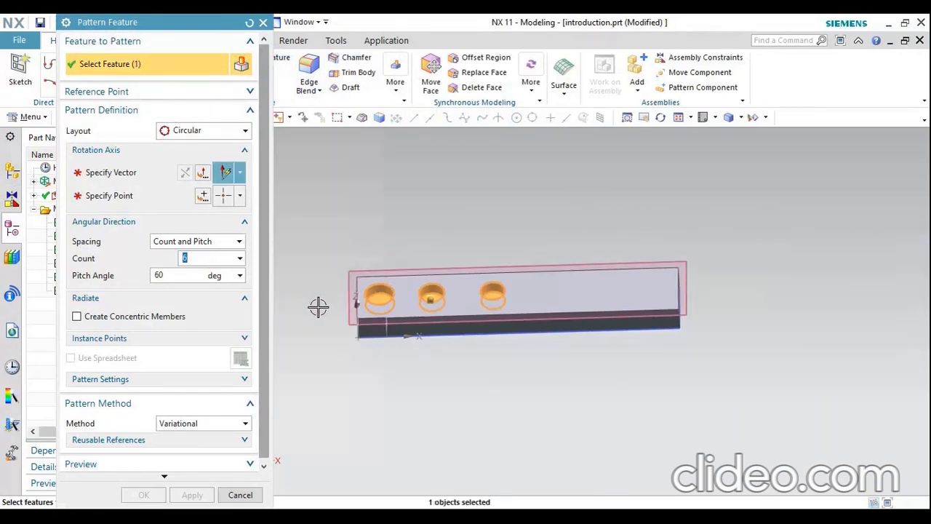
left_click(186, 131)
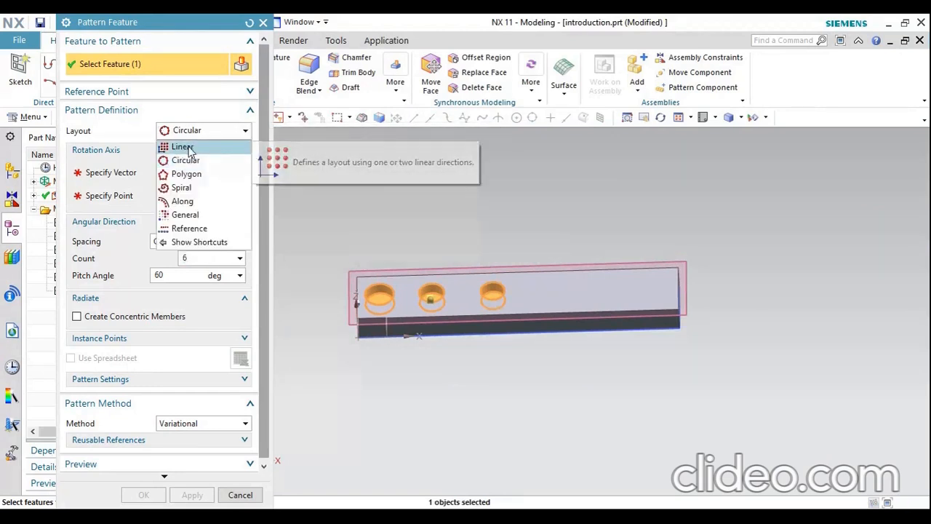
left_click(182, 147)
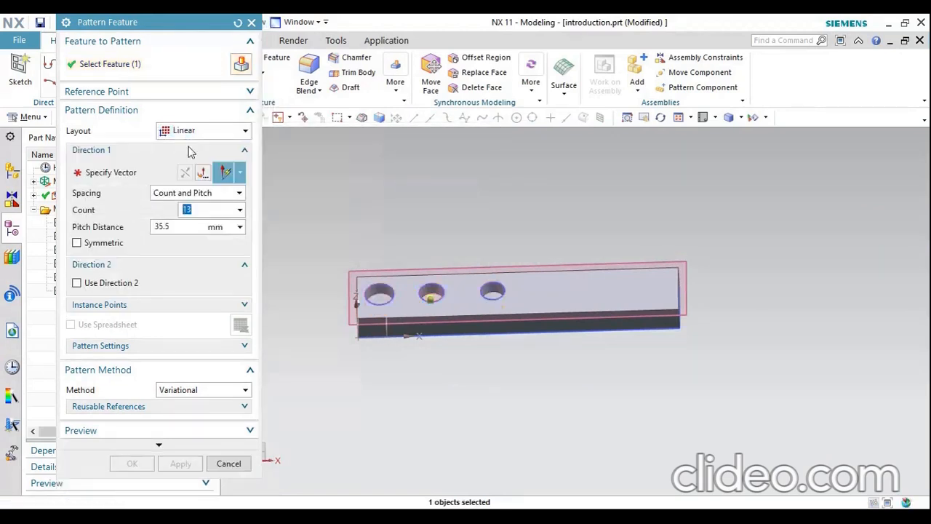
Create the pocket pattern along the X-axis with a count of 2 and a pitch distance of 100 mm
left_click(135, 175)
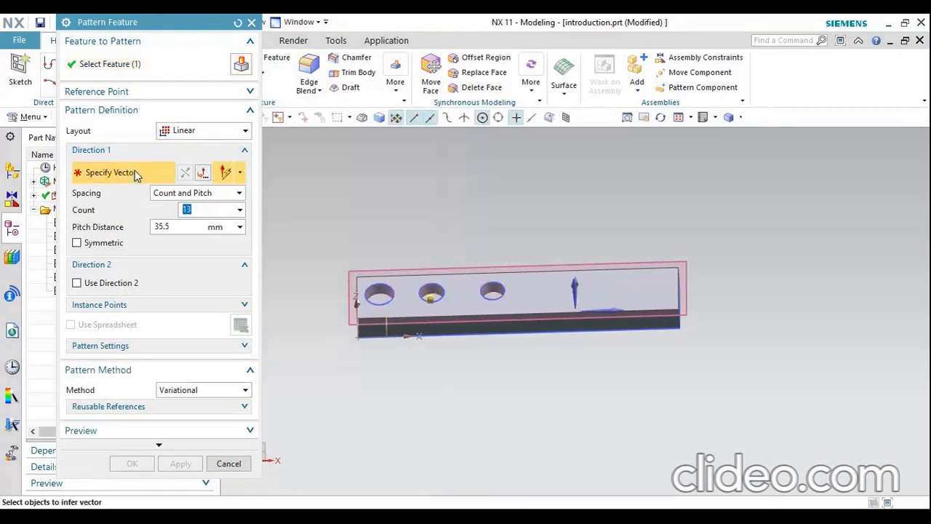
left_click(614, 310)
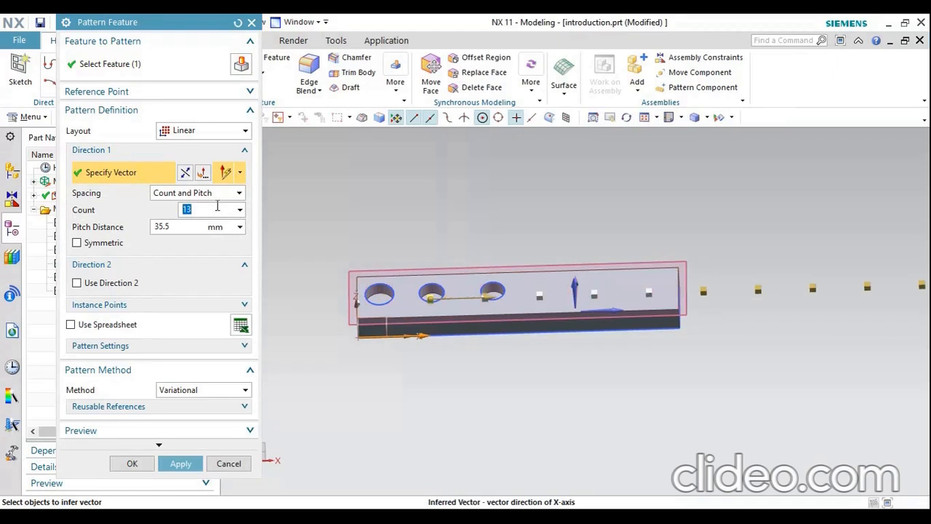
double_click(158, 227)
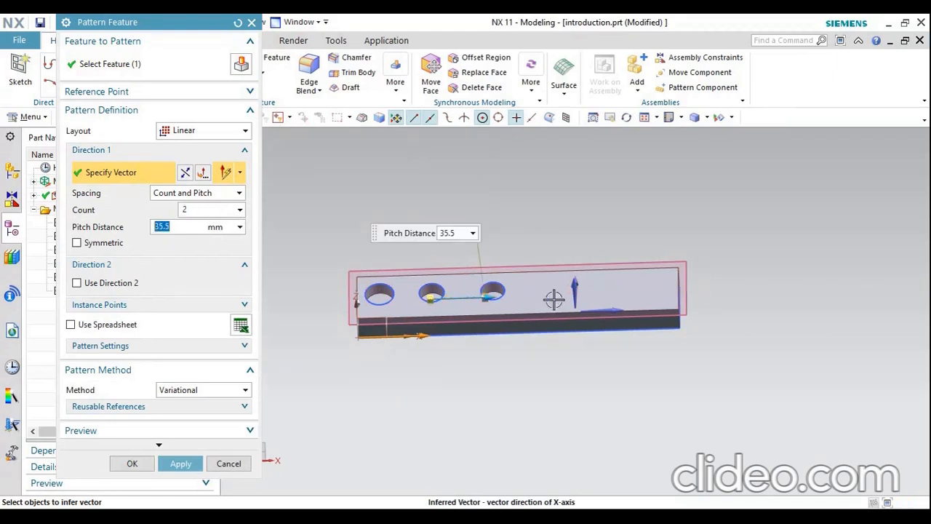
left_click_drag(498, 293, 591, 297)
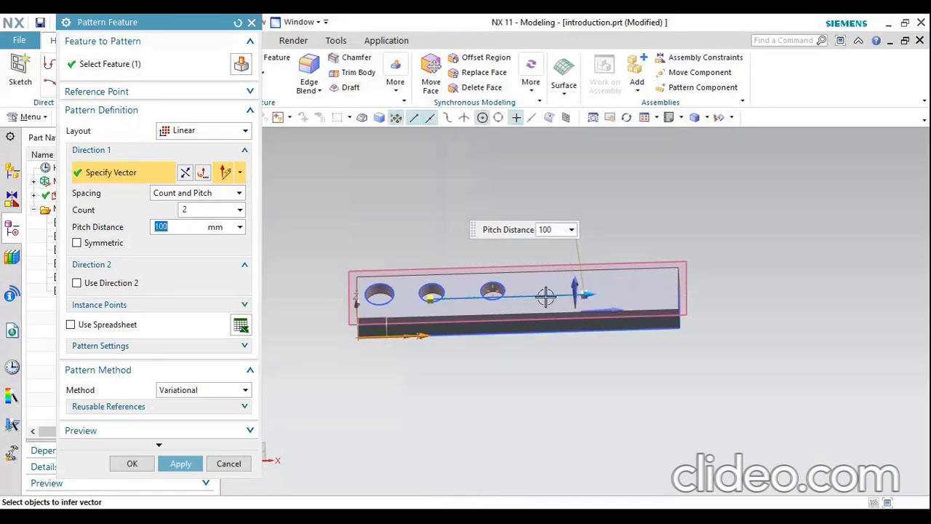
left_click(180, 463)
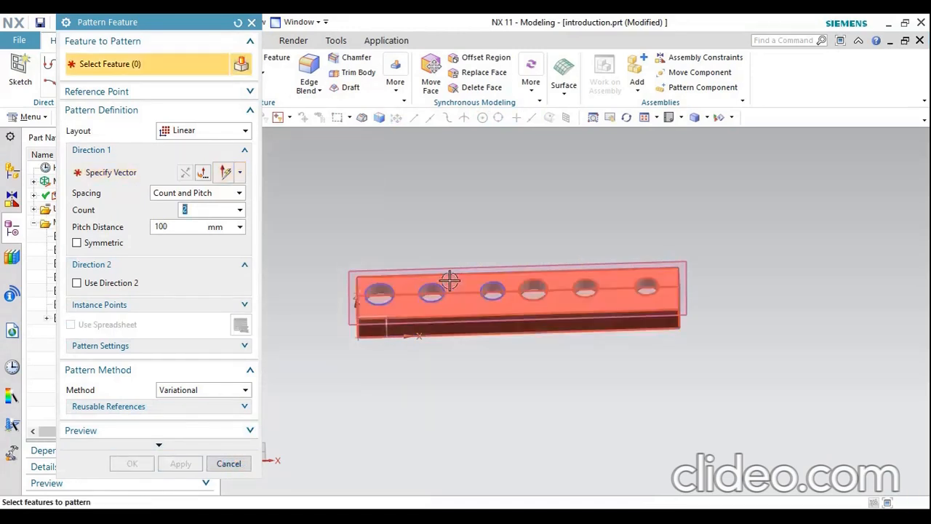
left_click(231, 464)
mouse_move(511, 342)
middle_mouse_down()
mouse_move(512, 356)
mouse_move(497, 337)
middle_mouse_up()
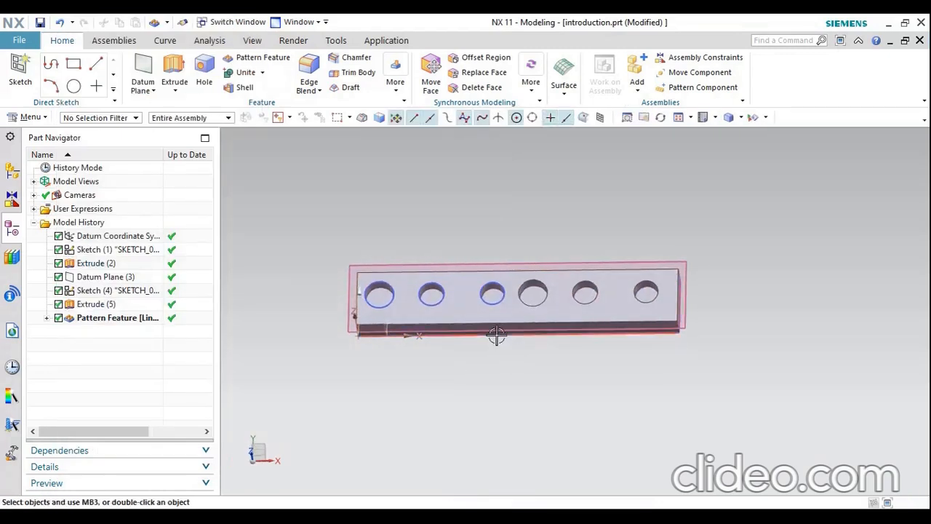
scroll(496, 335, "up", 2)
scroll(496, 335, "down", 1)
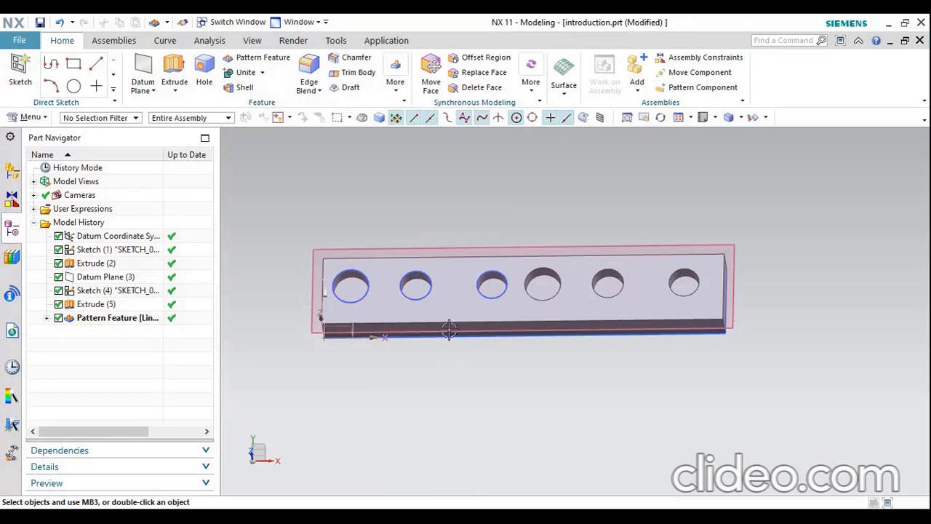
Hide the datum plane on the block's upper face
left_click(236, 73)
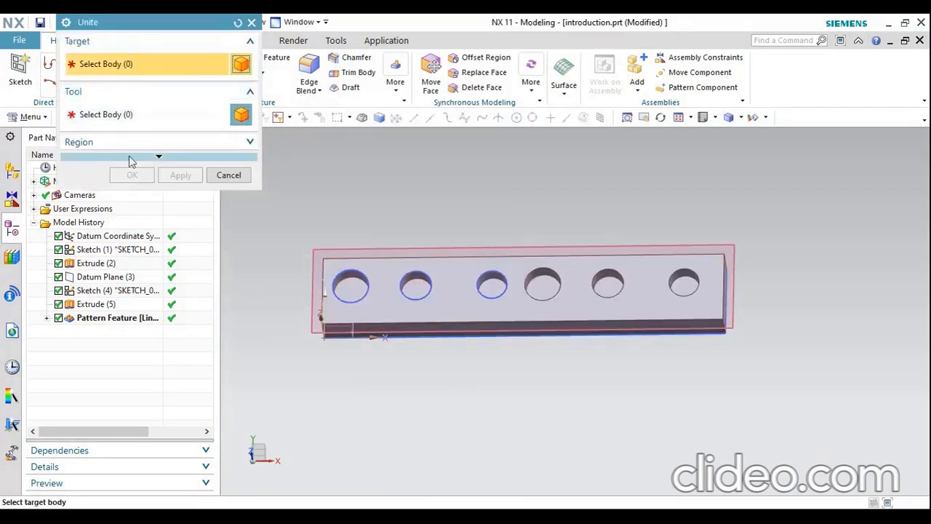
left_click(227, 175)
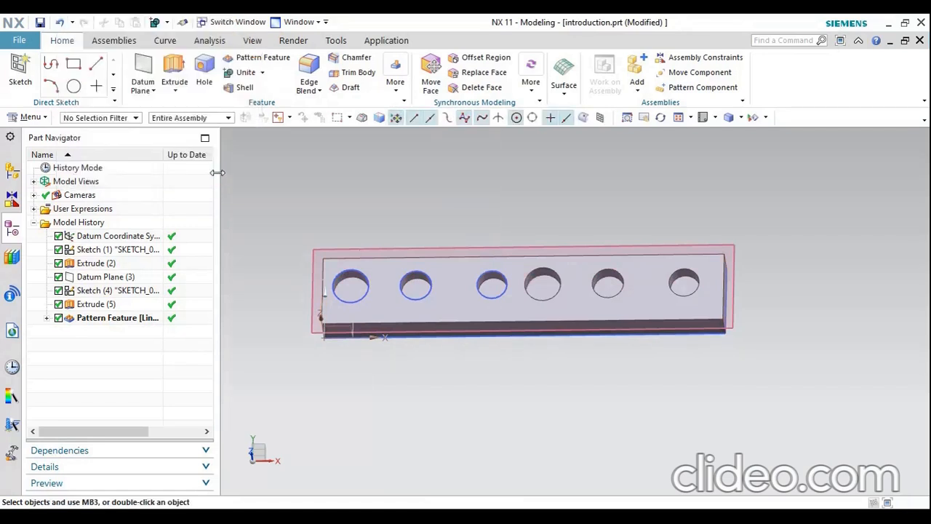
middle_click_drag(564, 339, 578, 301)
scroll(441, 271, "up", 4)
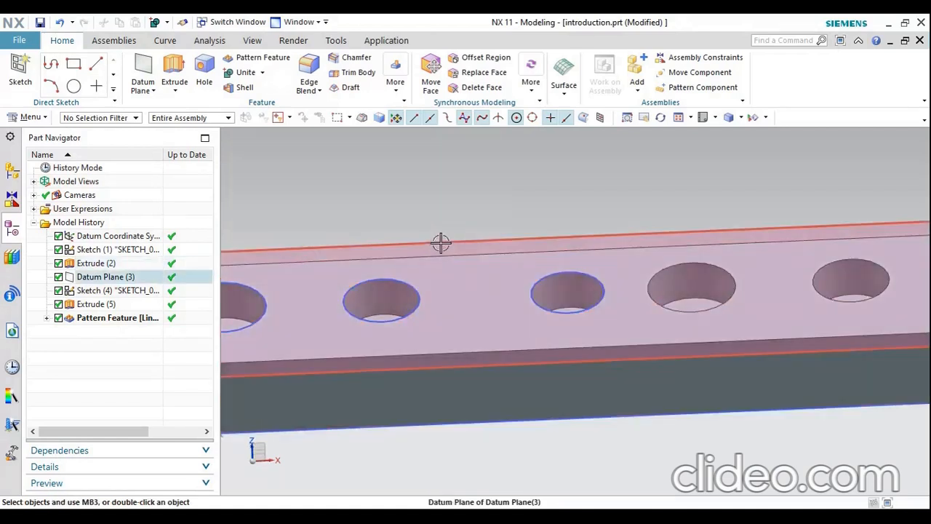
right_click(441, 244)
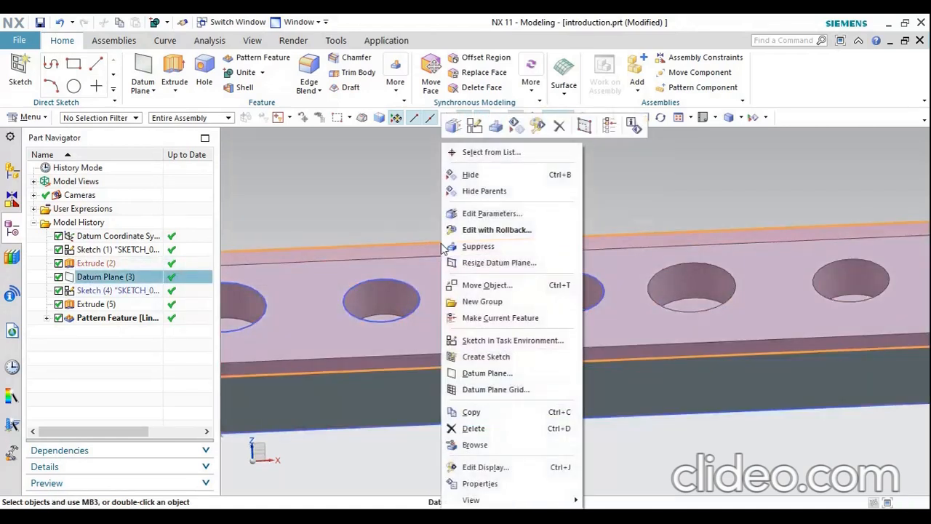
left_click(475, 175)
Round the four outer edges of the block's upper face with a 5 mm radius Edge Blend
scroll(509, 232, "down", 3)
middle_click_drag(522, 251, 524, 231)
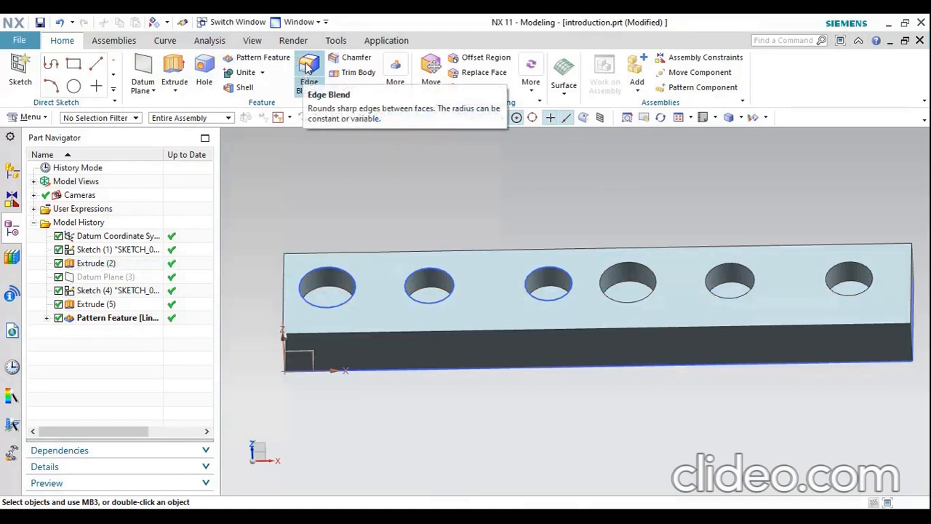
left_click(307, 67)
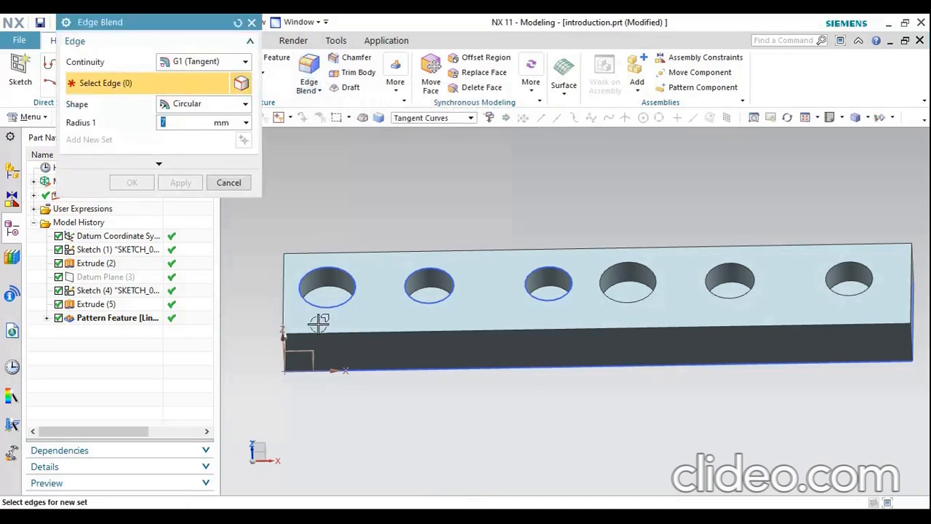
left_click(393, 330)
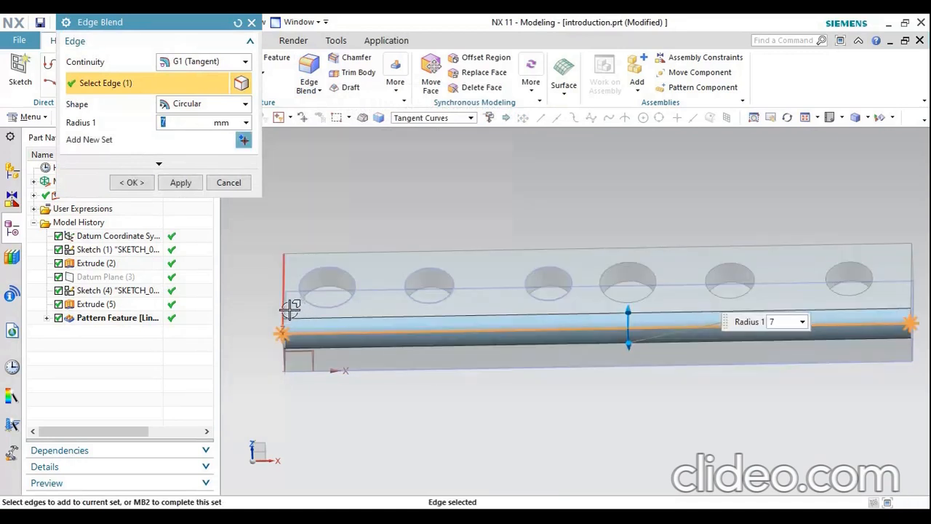
middle_click_drag(501, 299, 529, 291)
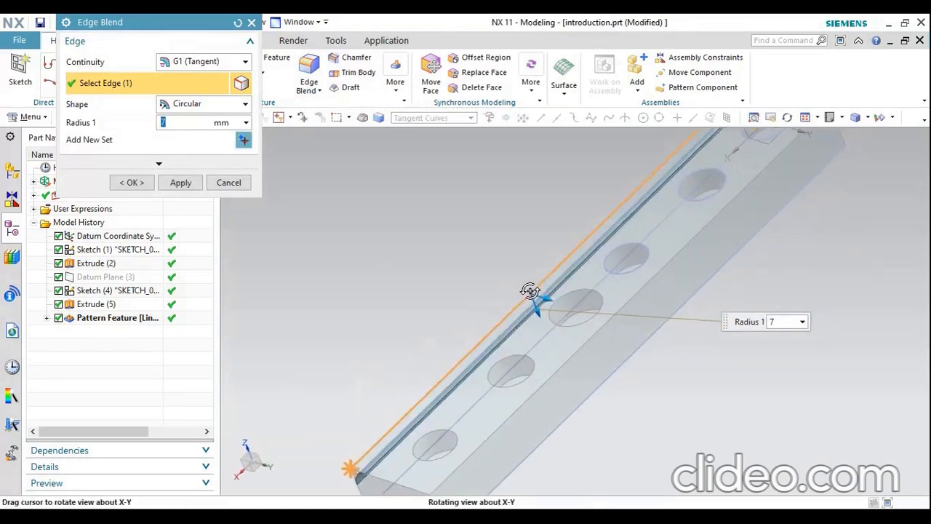
left_click(620, 303)
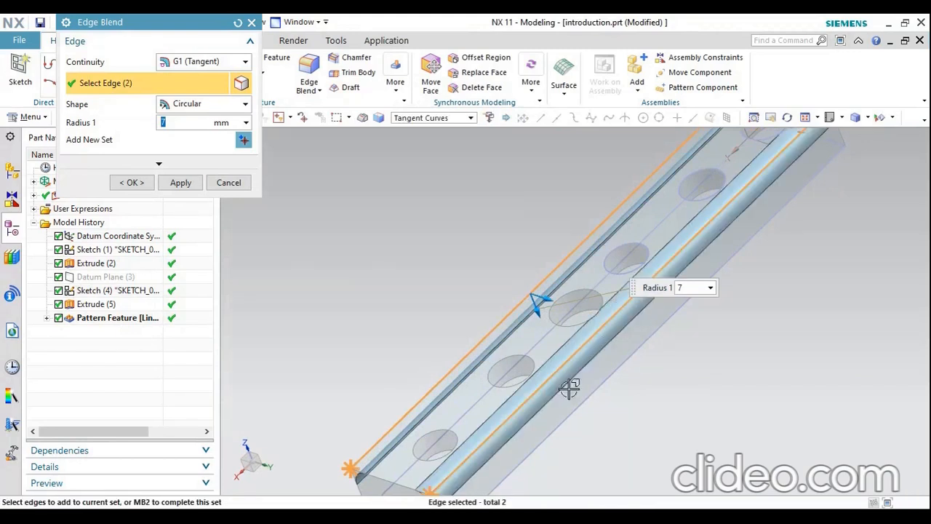
middle_click_drag(569, 389, 532, 395)
left_click(439, 441)
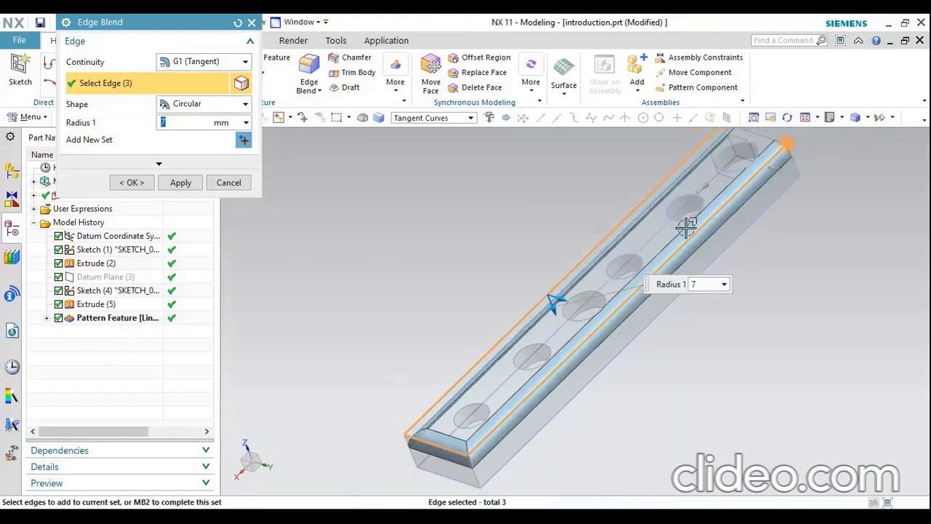
scroll(738, 157, "down", 2)
scroll(742, 149, "up", 4)
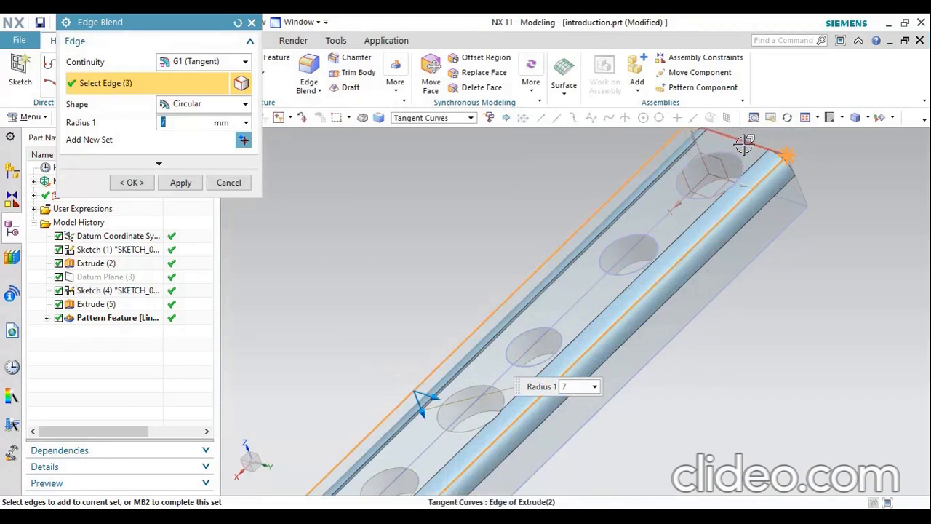
left_click(743, 144)
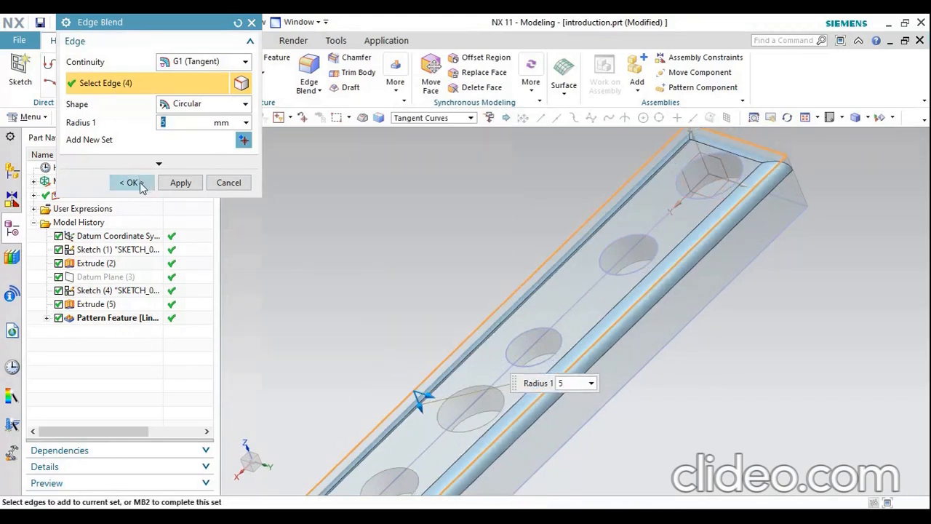
left_click(131, 183)
Chamfer the four outer edges of the block's bottom face with a symmetric distance of 5 mm
scroll(530, 328, "down", 3)
middle_click_drag(524, 343, 620, 344)
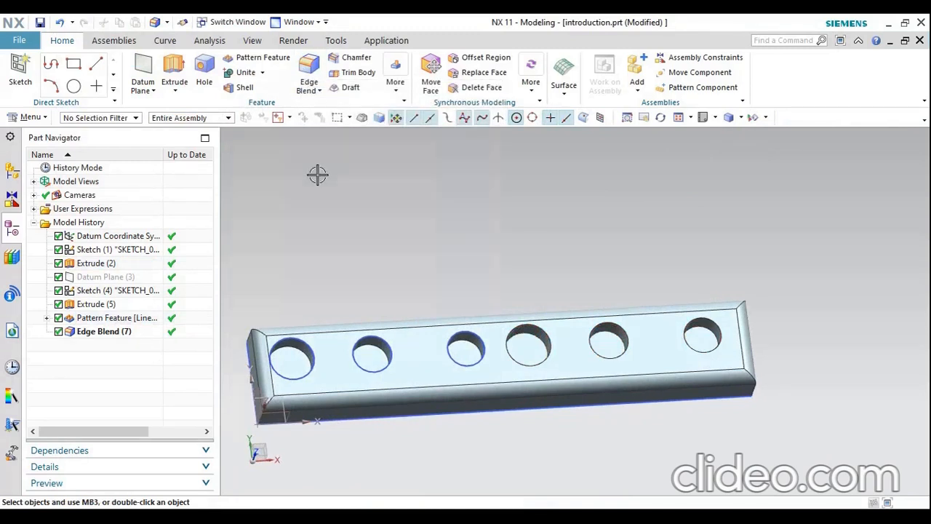
left_click(352, 57)
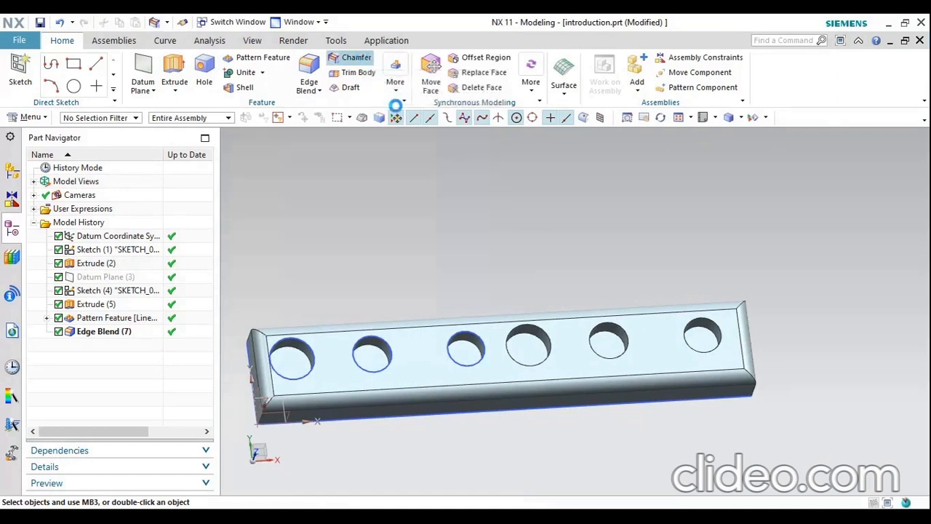
middle_click_drag(517, 240, 524, 181)
scroll(534, 327, "up", 3)
middle_click_drag(534, 327, 535, 302)
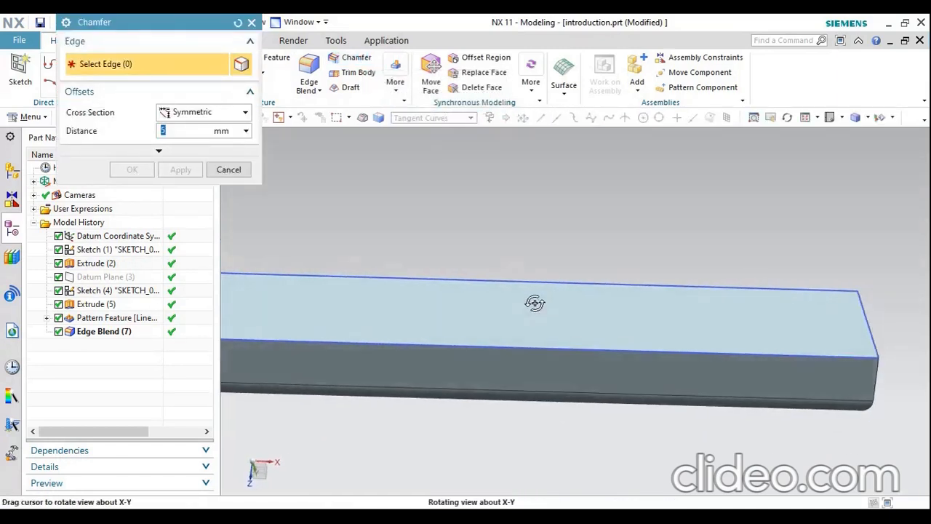
left_click(573, 350)
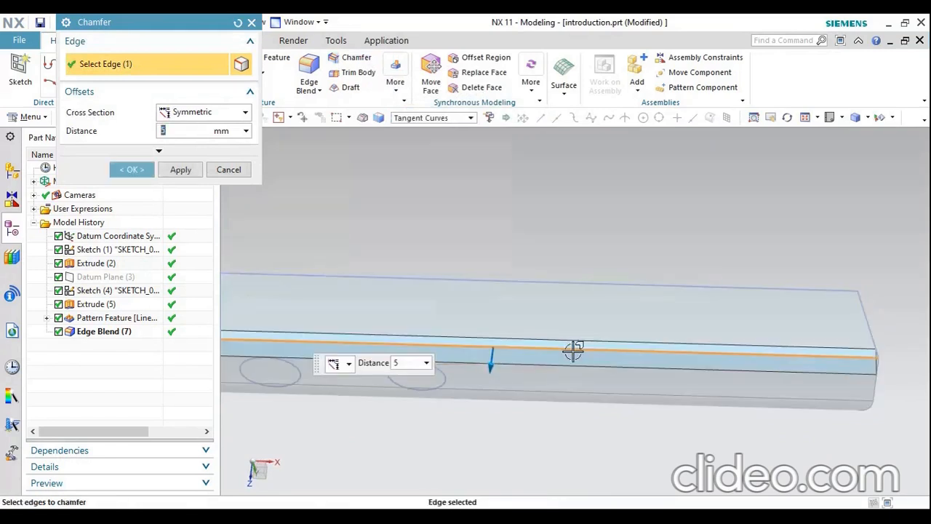
middle_click_drag(638, 282, 308, 213)
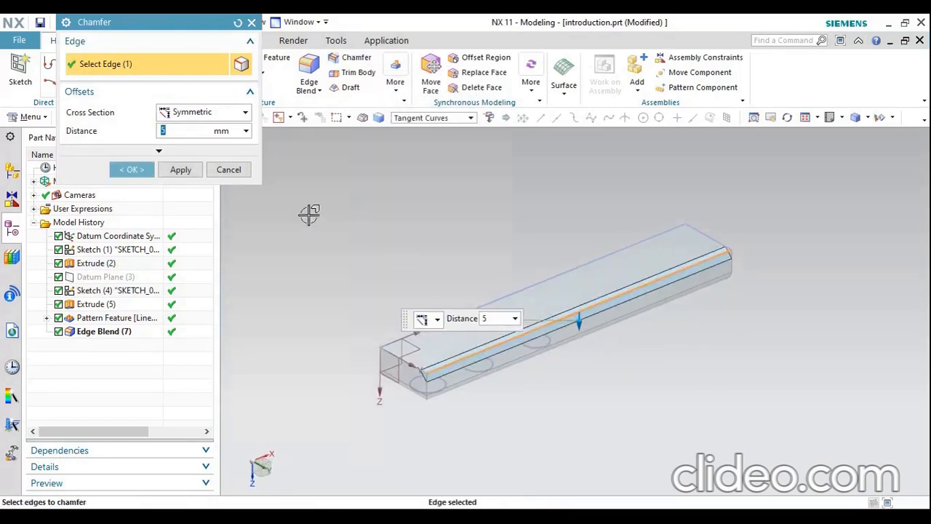
left_click(510, 292)
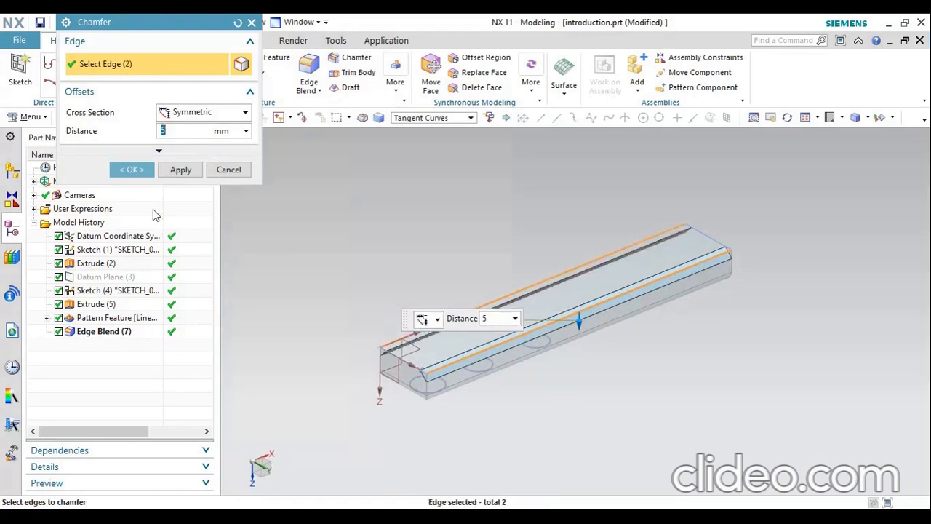
left_click(430, 356)
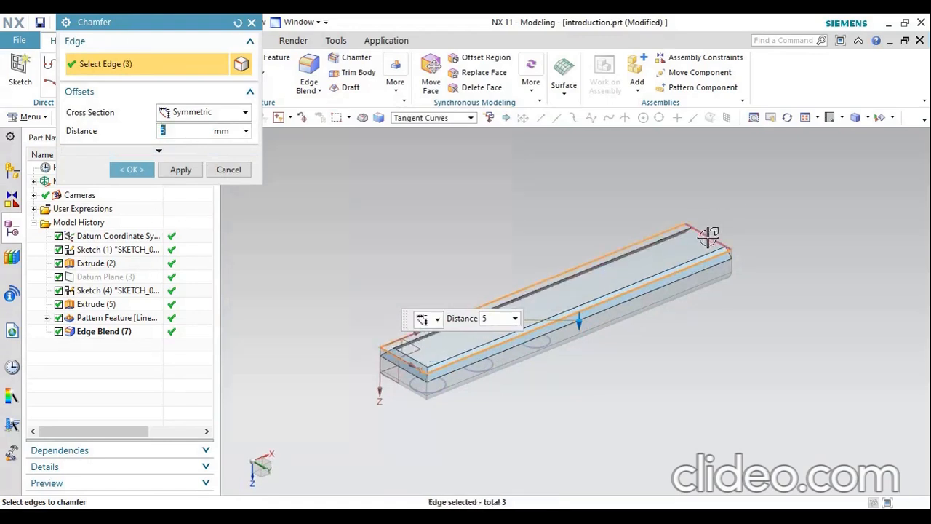
left_click(133, 169)
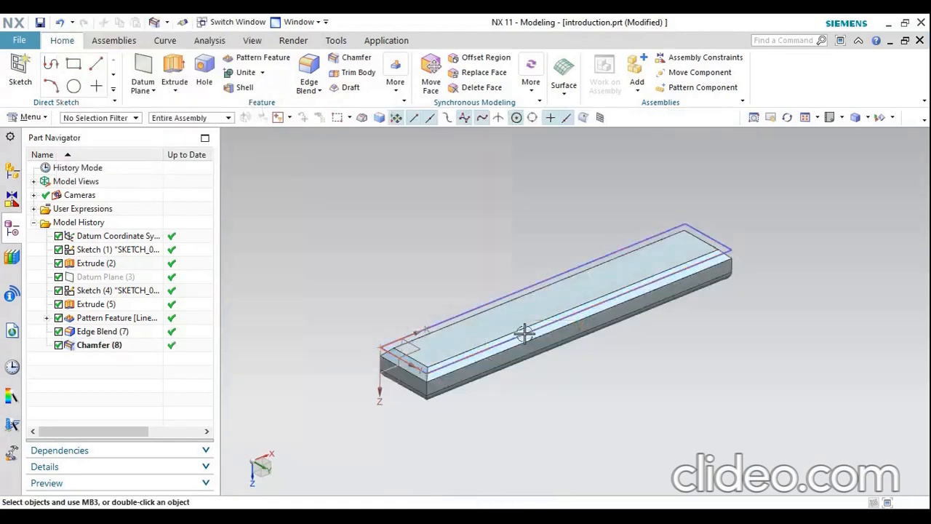
Hide the base rectangle sketch that outlines the chamfered bottom of the block
scroll(524, 333, "up", 3)
mouse_move(550, 345)
middle_mouse_down()
mouse_move(553, 316)
mouse_move(579, 325)
mouse_move(588, 316)
mouse_move(536, 325)
middle_mouse_up()
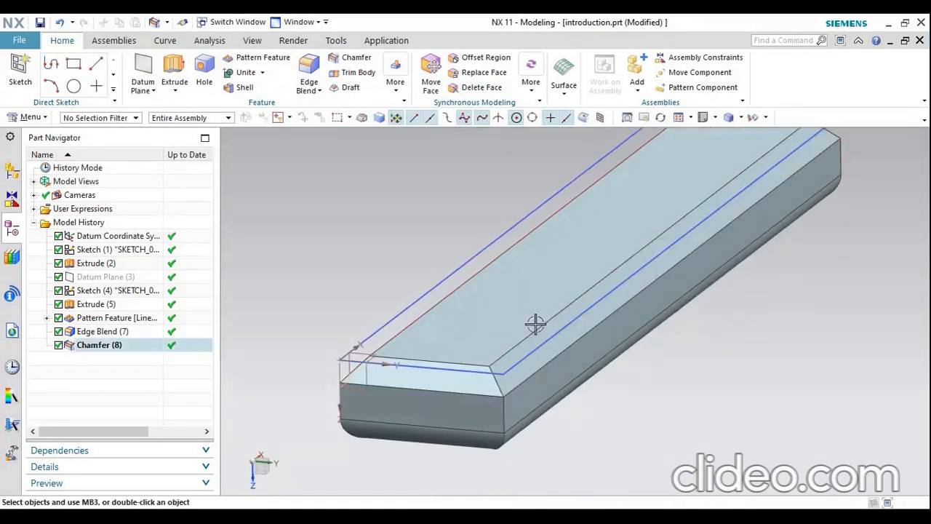
right_click(441, 281)
left_click(472, 63)
middle_click_drag(493, 441, 422, 363)
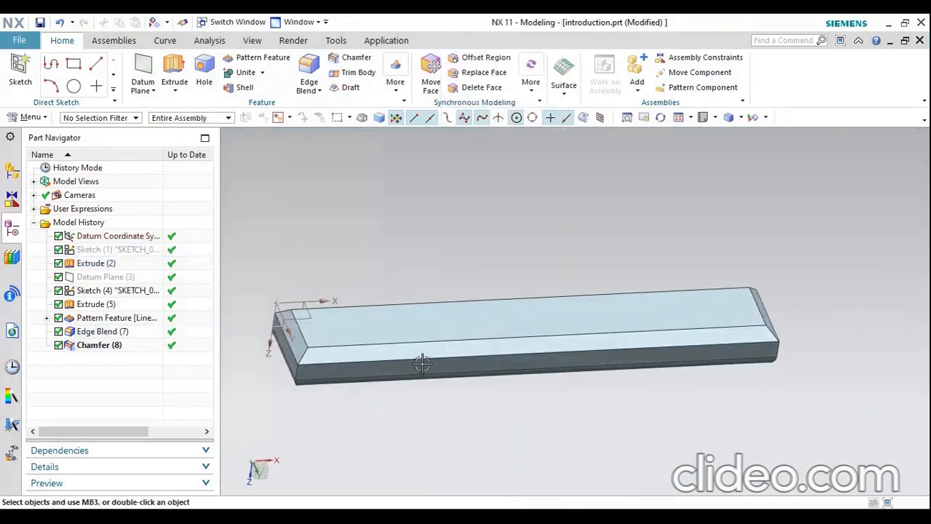
middle_click_drag(532, 410, 553, 320)
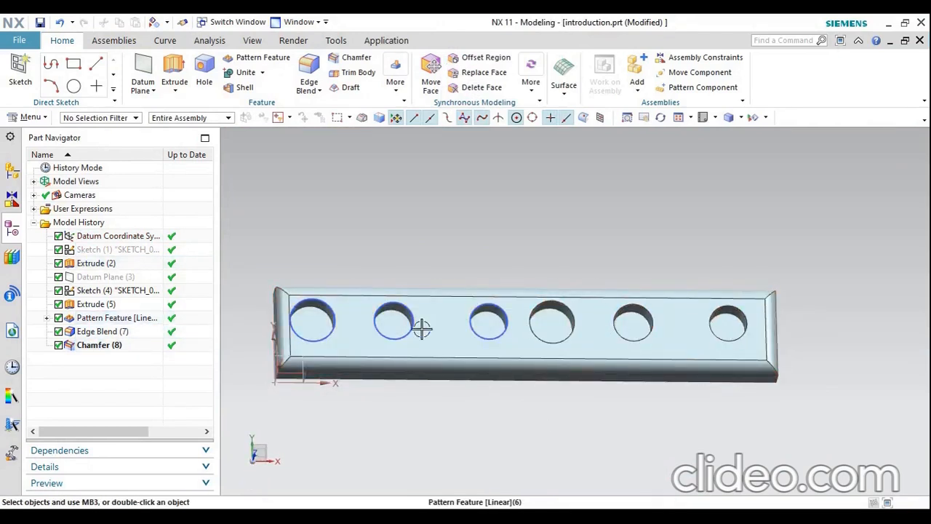
middle_click_drag(421, 328, 616, 351)
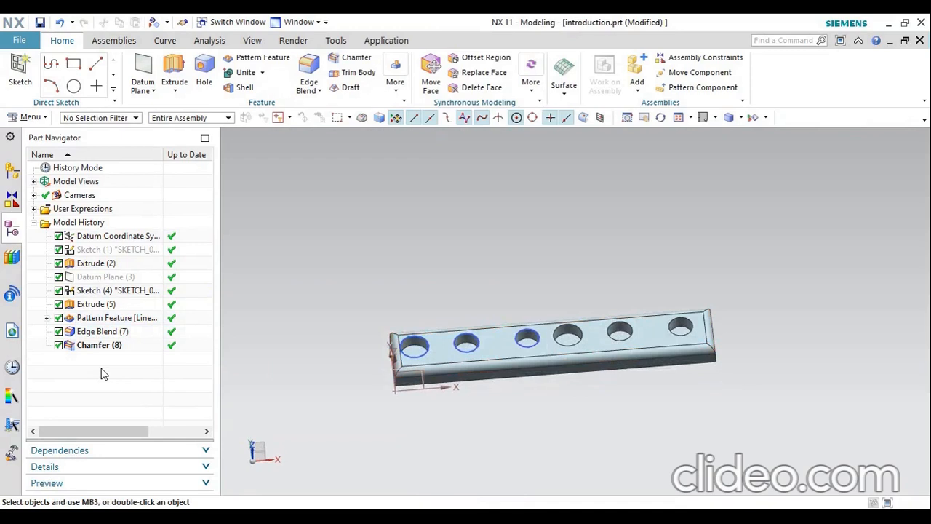
left_click(398, 86)
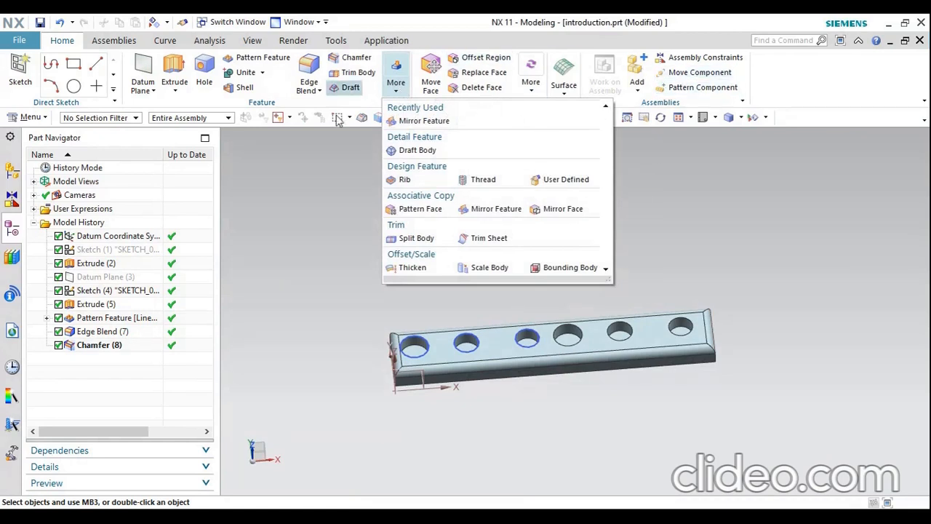
left_click(310, 244)
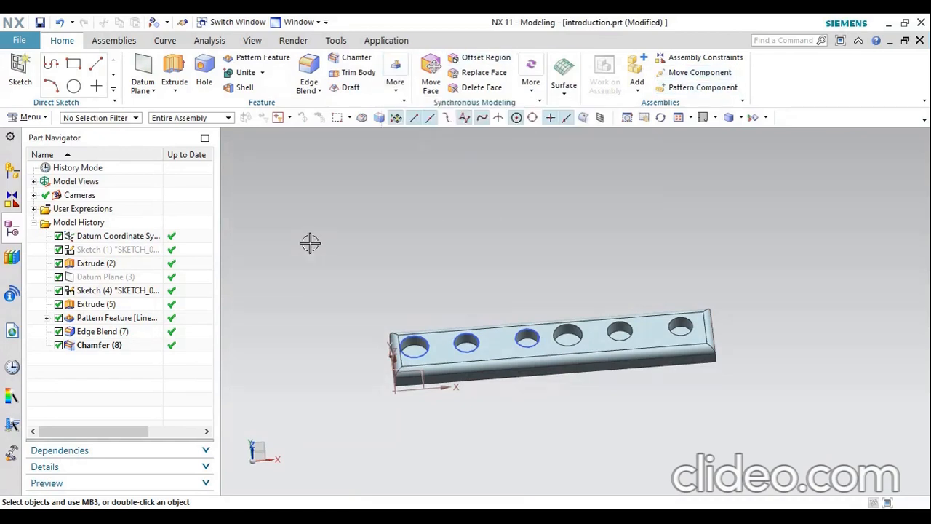
left_click(175, 90)
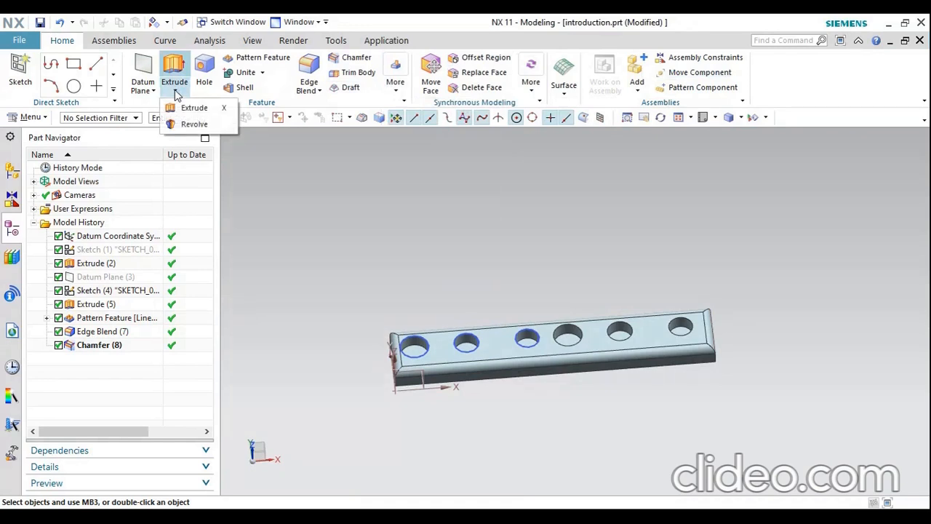
left_click(174, 90)
Delete all features from Sketch (1) through Chamfer (8), keeping only the datum coordinate system
left_click(108, 251)
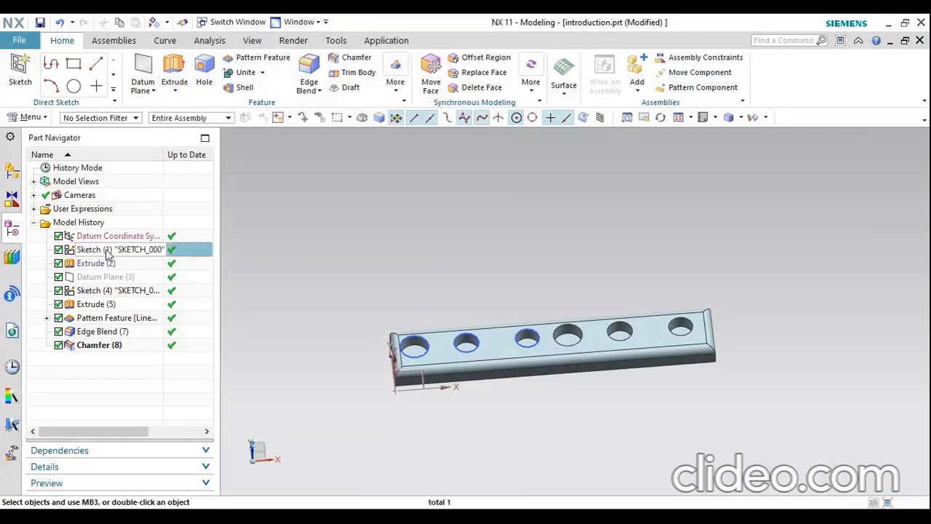
left_click(110, 346, "shift")
right_click(110, 345)
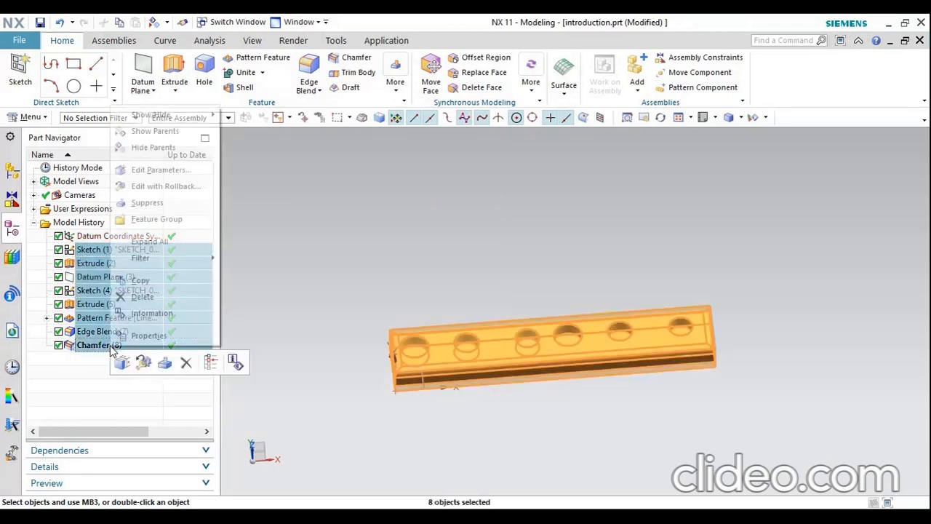
left_click(155, 290)
left_click(291, 379)
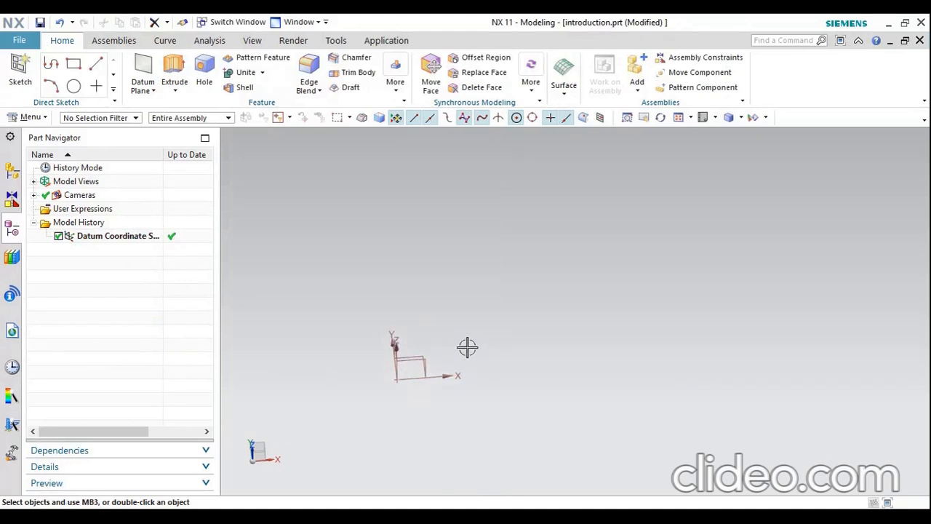
Starting about 20 mm up the Y-axis, sketch connected lines on the XY plane: about 13 mm right, 6 mm down and 2 mm back
left_click(703, 117)
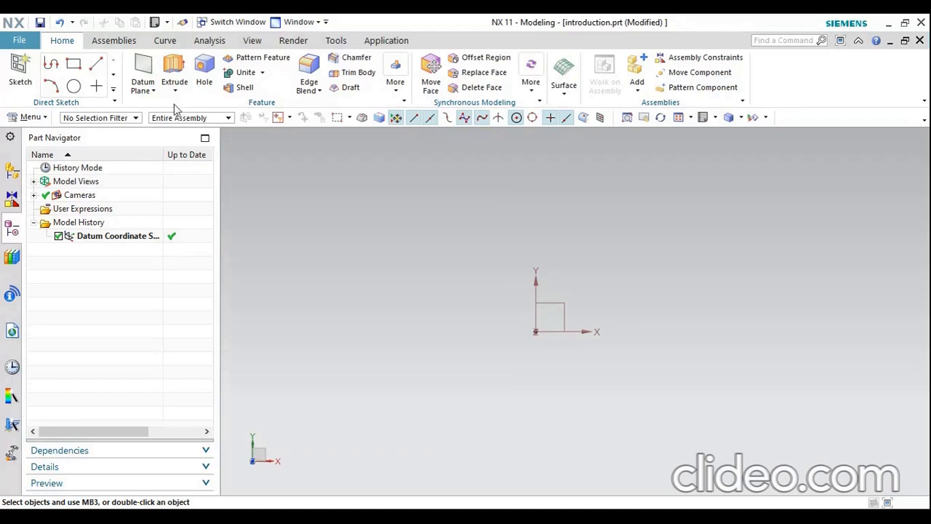
left_click(97, 64)
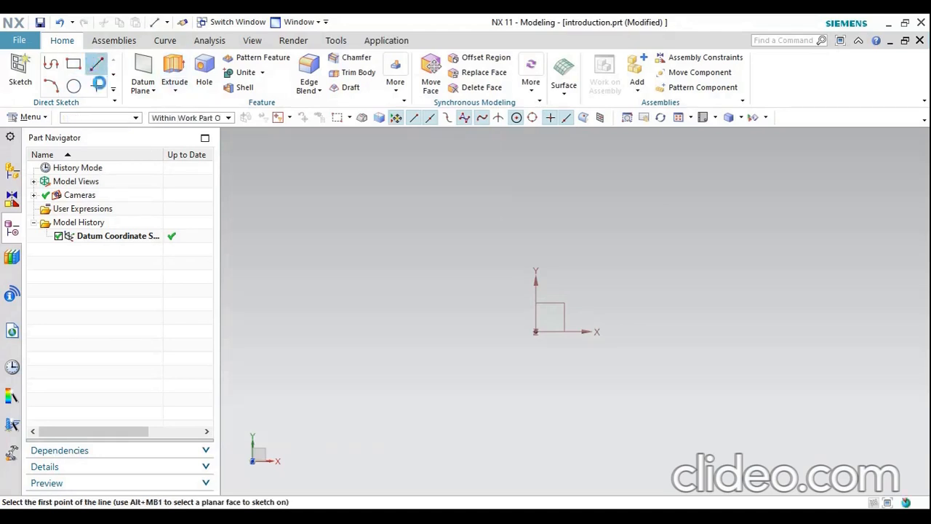
left_click(566, 305)
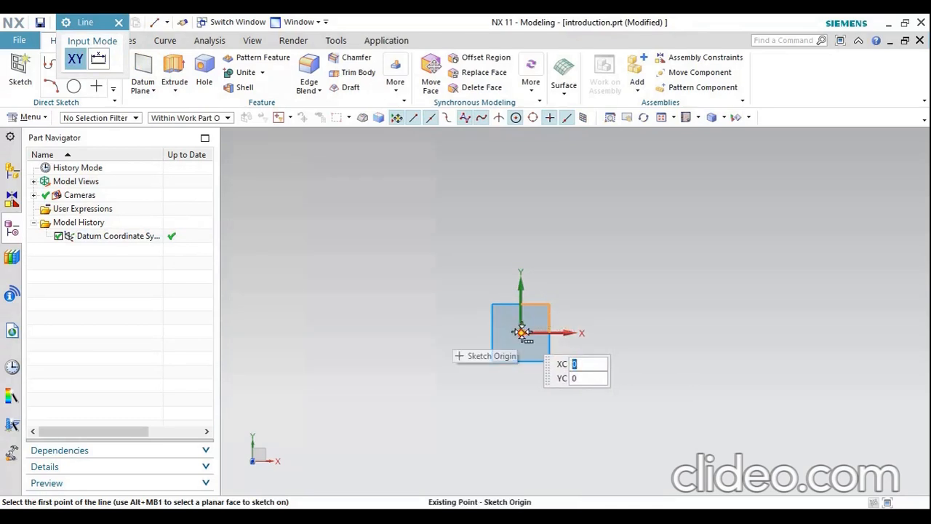
left_click(524, 234)
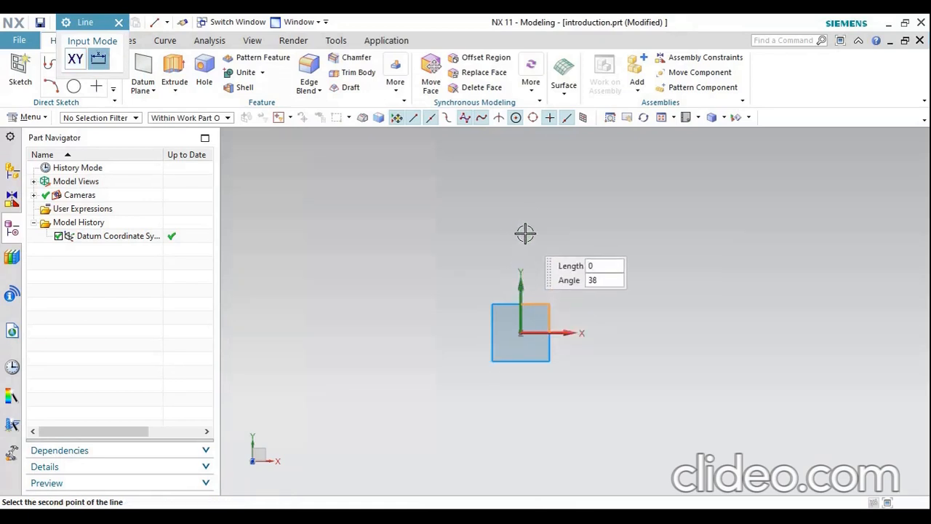
left_click(585, 235)
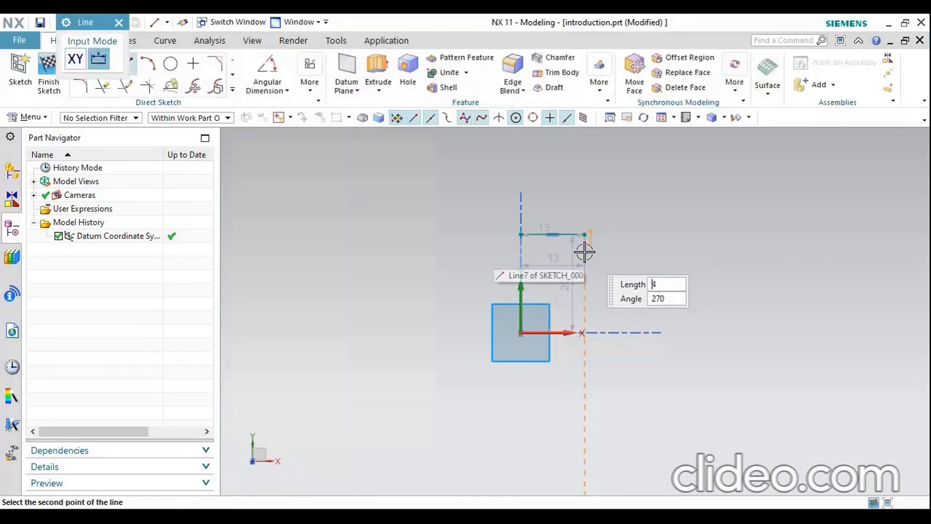
left_click(585, 263)
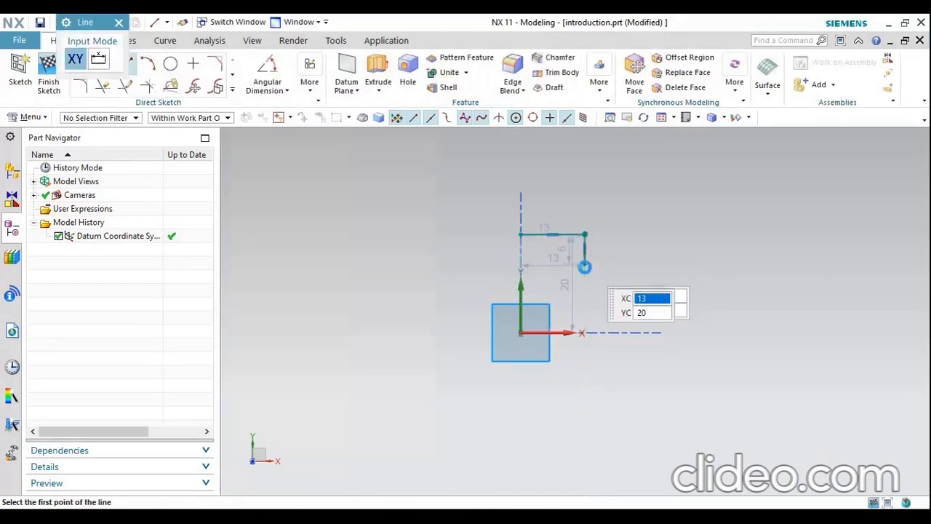
left_click(580, 263)
left_click(576, 263)
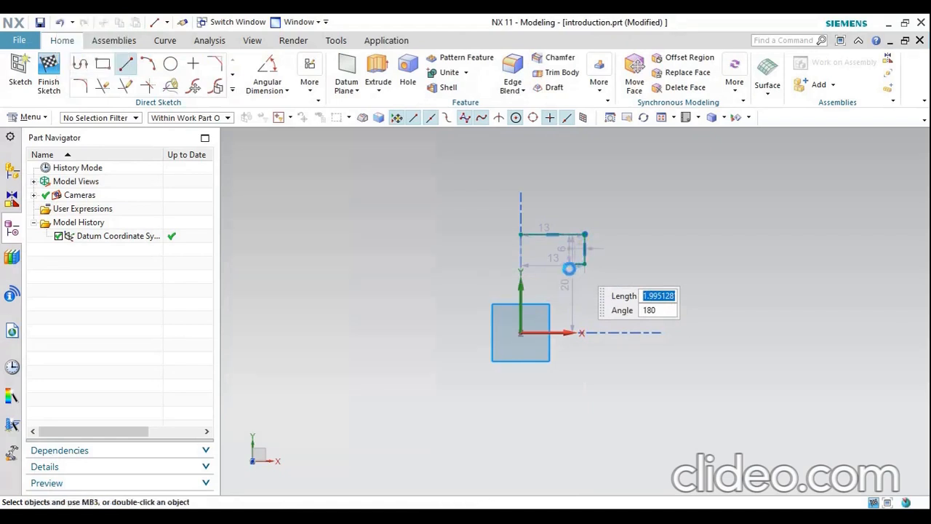
Close the stepped profile with a line about 1.5 mm down, a horizontal line to the Y-axis and a vertical line to the starting point
scroll(572, 266, "up", 3)
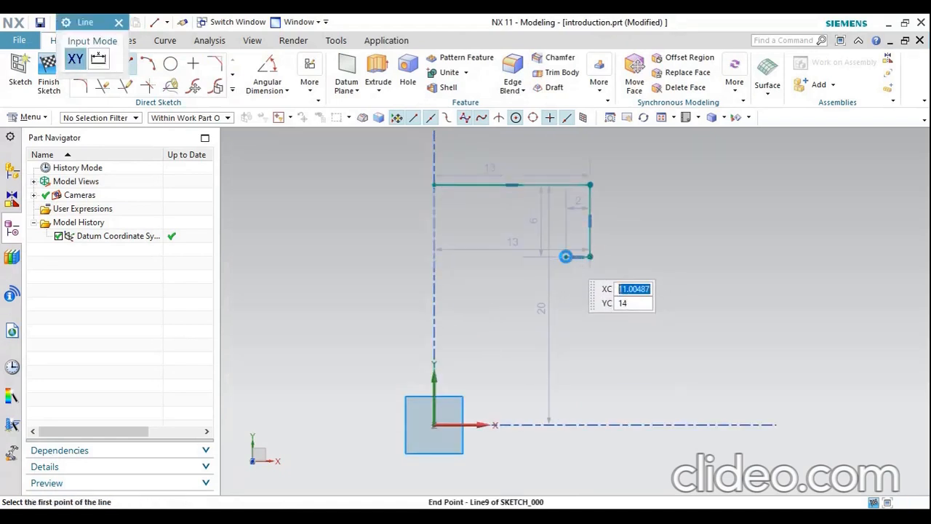
left_click(564, 257)
left_click(565, 279)
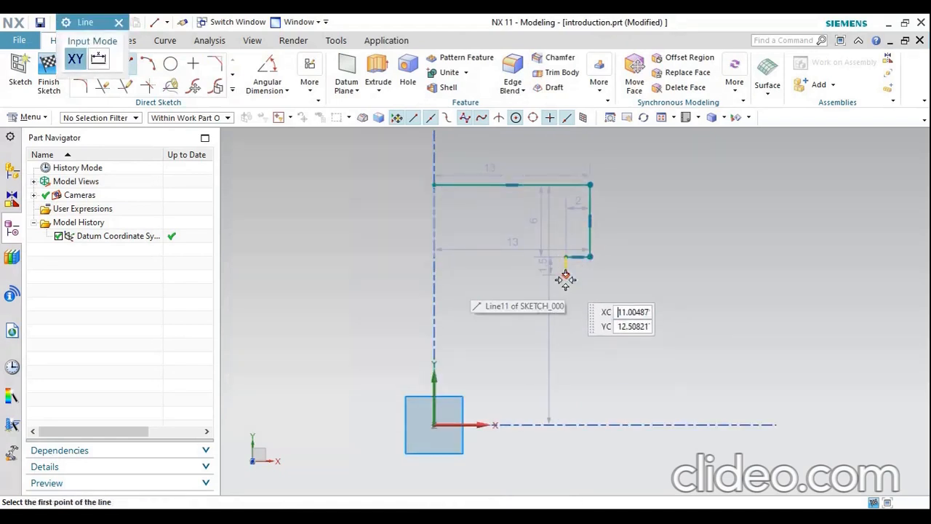
left_click(565, 273)
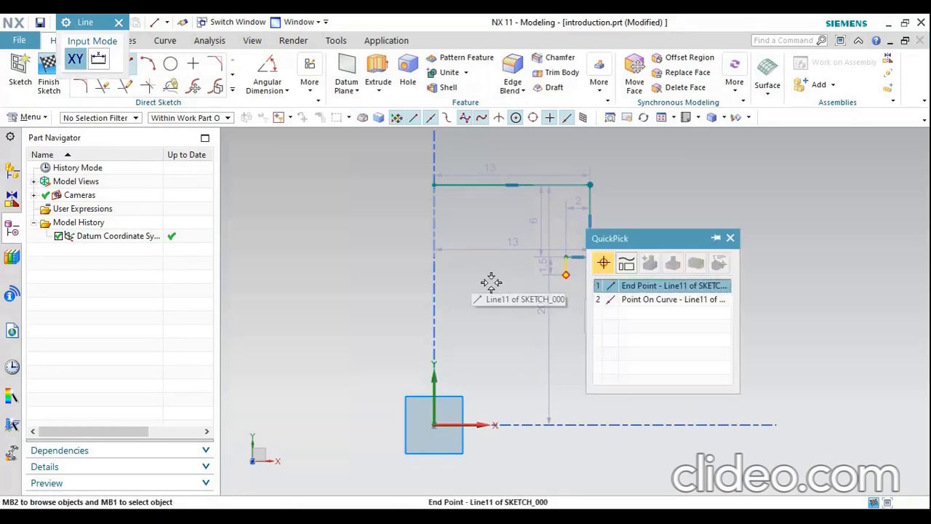
left_click(619, 287)
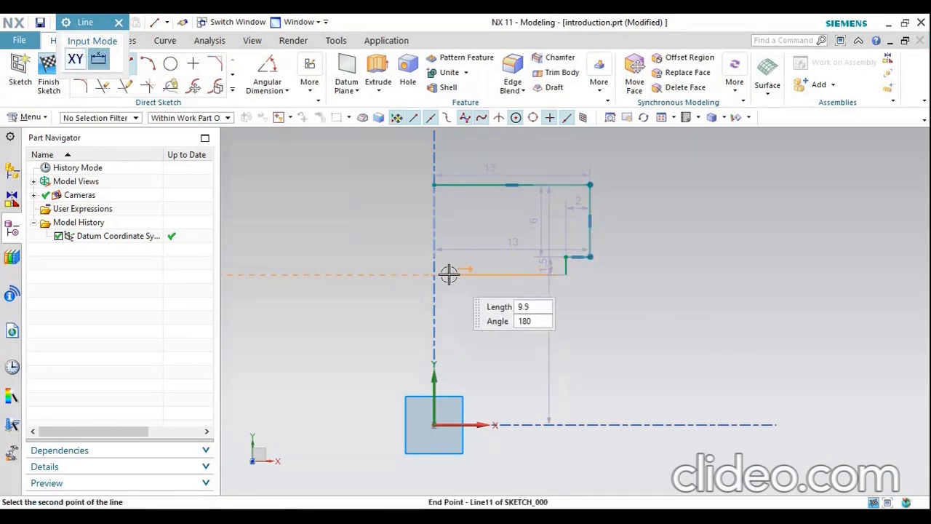
left_click(433, 274)
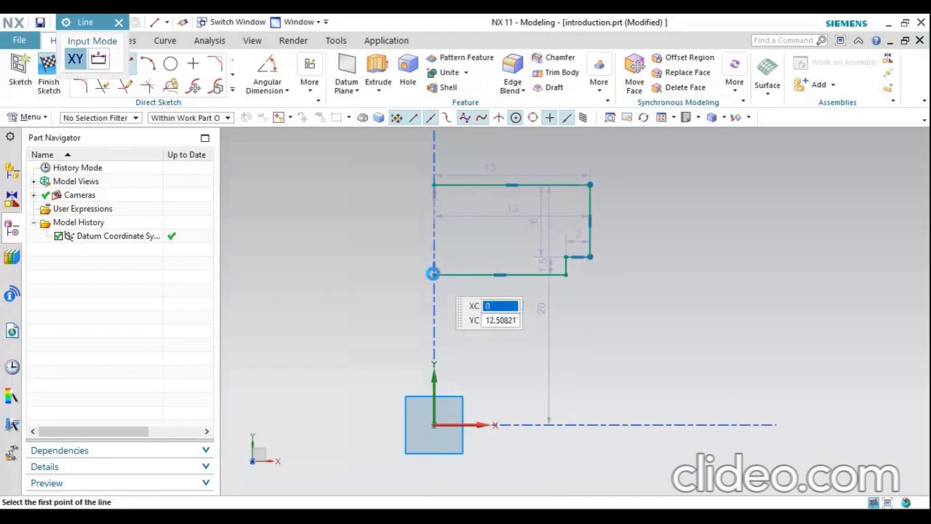
left_click(434, 274)
left_click(437, 185)
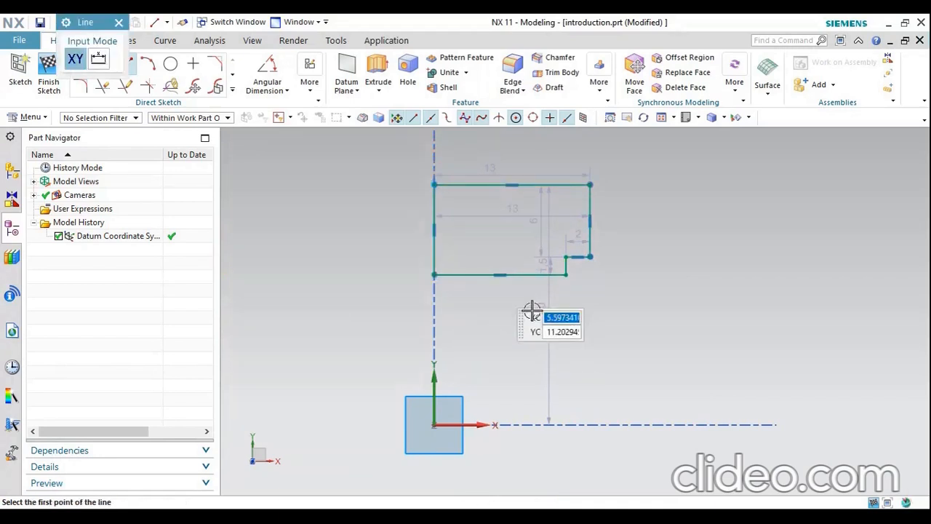
key("Escape")
Try an untrimmed fillet of about 5 mm radius on the profile's upper-right corner
scroll(622, 179, "up", 2)
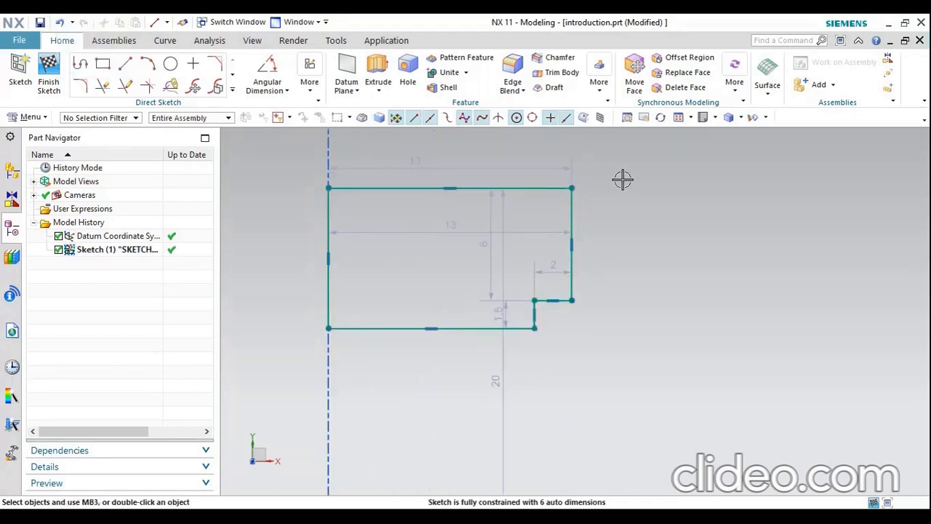
scroll(674, 181, "down", 1)
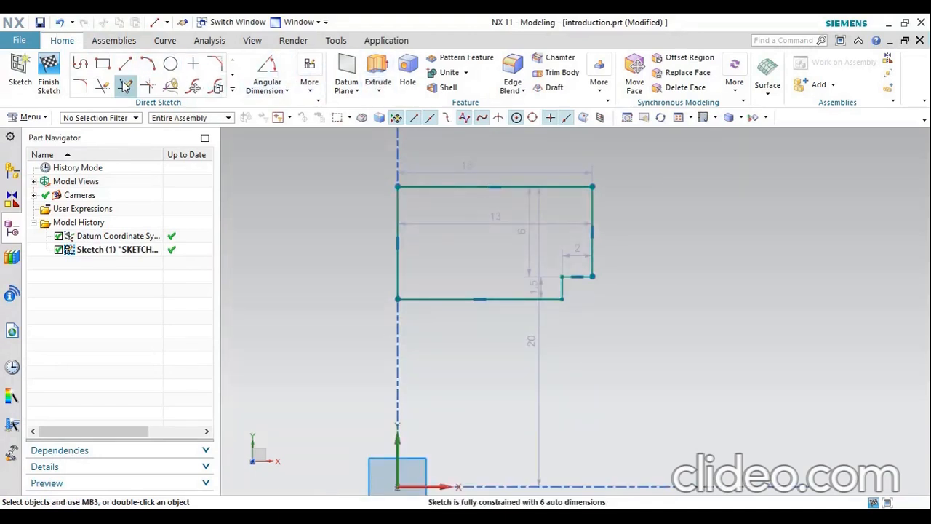
left_click(80, 86)
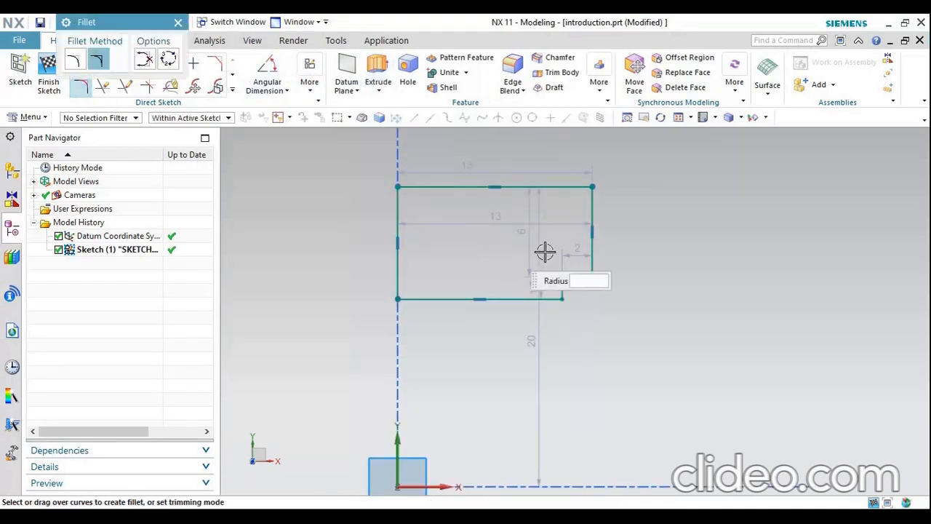
left_click(592, 187)
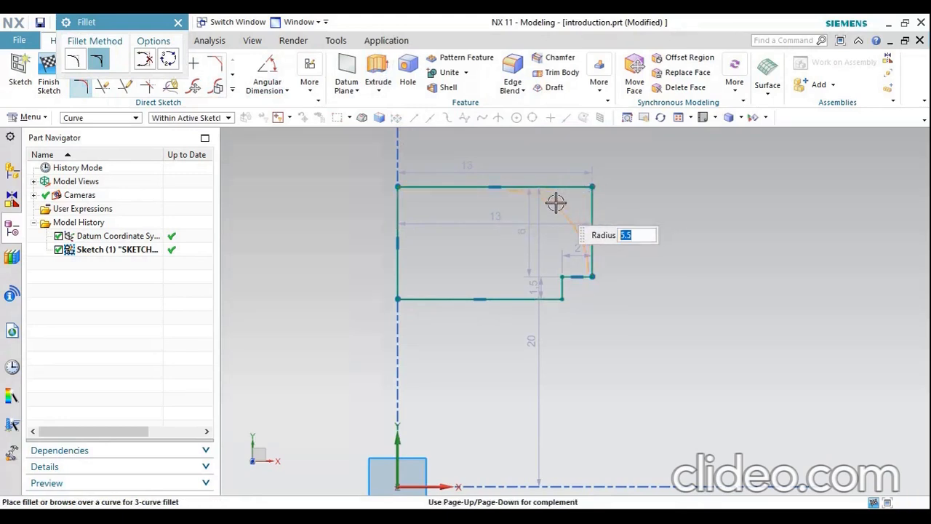
left_click(558, 200)
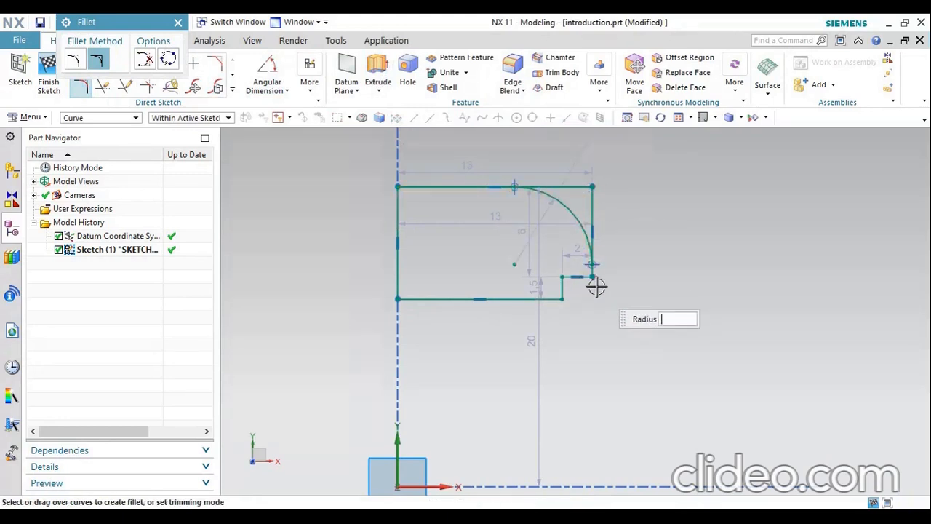
Replace the untrimmed arc with a trimmed fillet of about 5 mm radius at the profile's upper-right corner
left_click(73, 61)
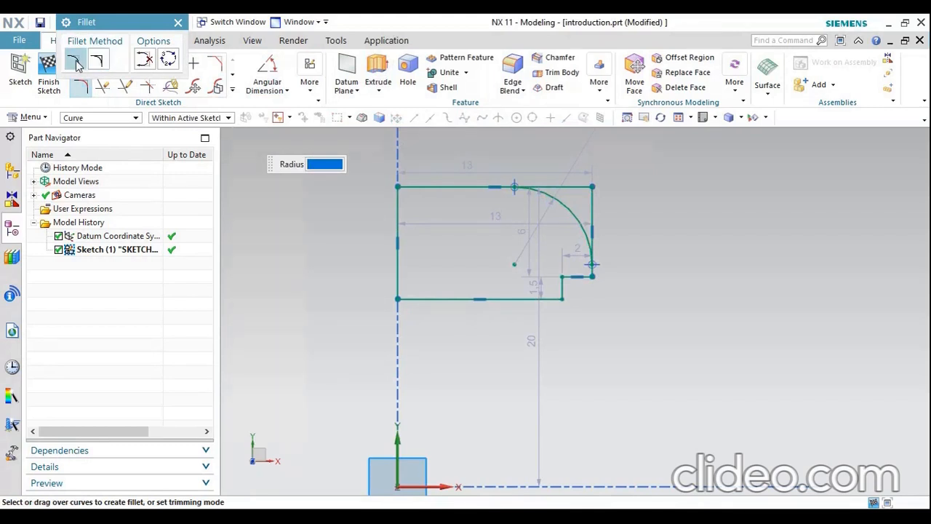
key("Escape")
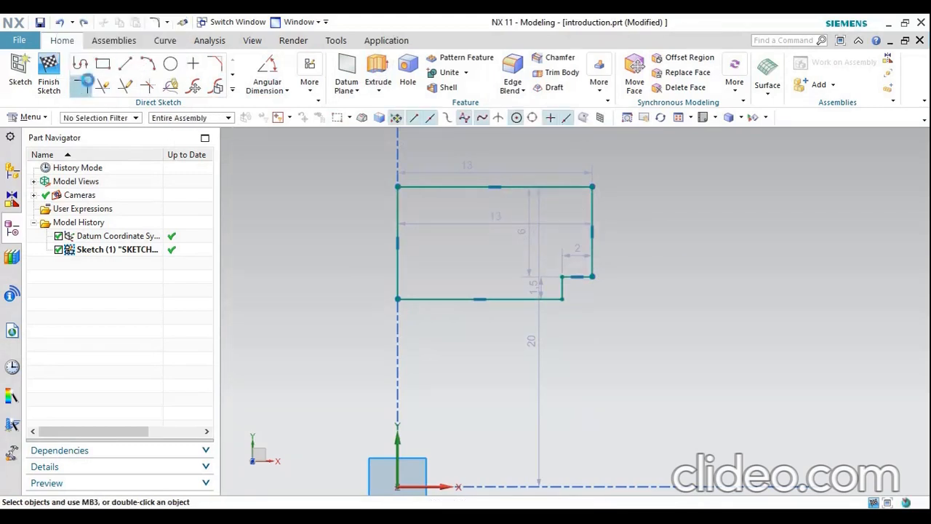
left_click(80, 85)
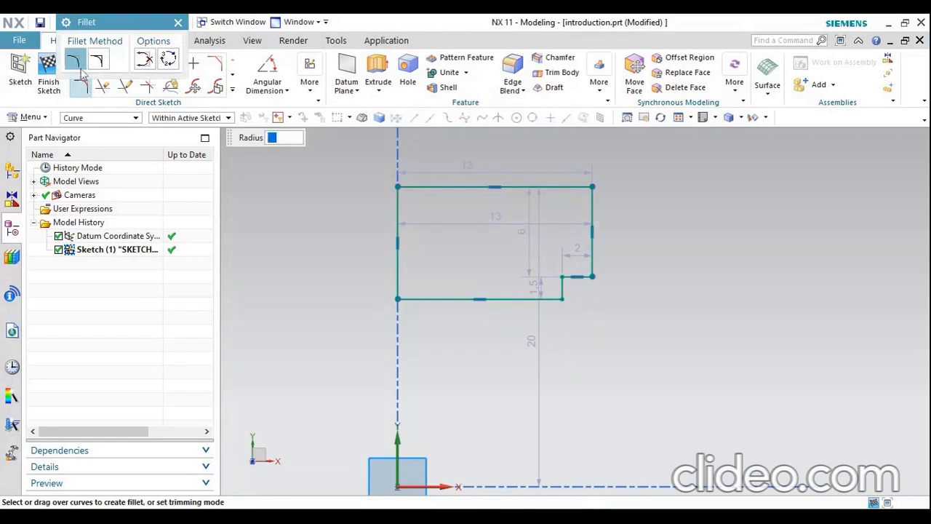
left_click(591, 188)
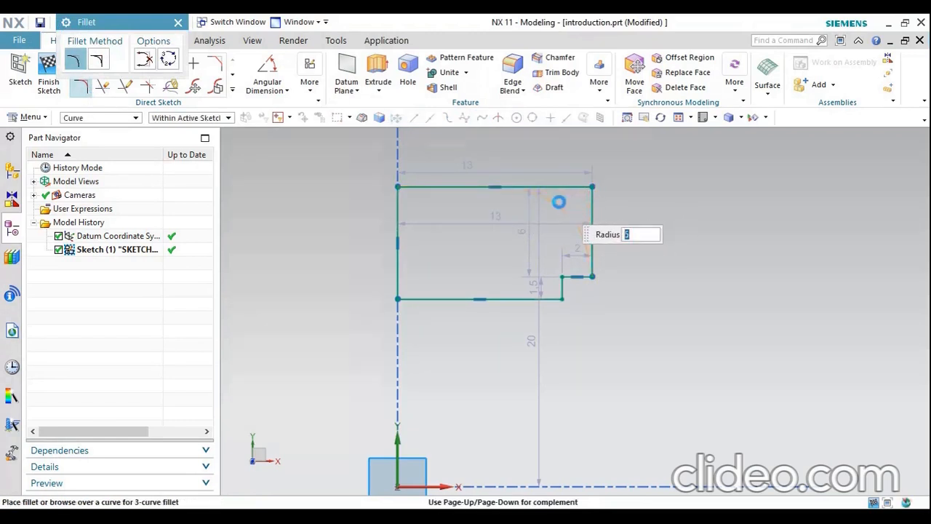
left_click(559, 202)
Round the outer corner of the profile's step, below the large arc, with a trimmed fillet of about 0.5 mm radius
scroll(578, 284, "up", 3)
scroll(593, 273, "up", 1)
left_click(618, 255)
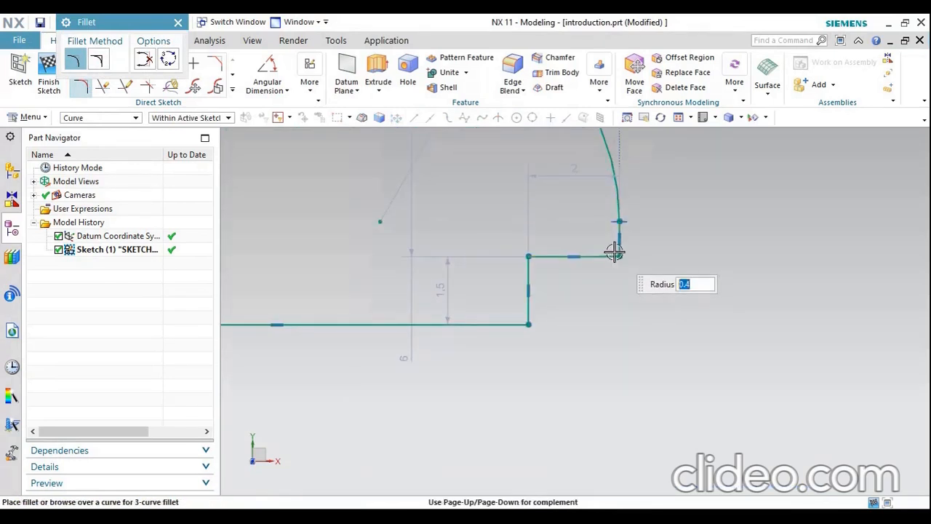
left_click(617, 255)
scroll(635, 287, "down", 2)
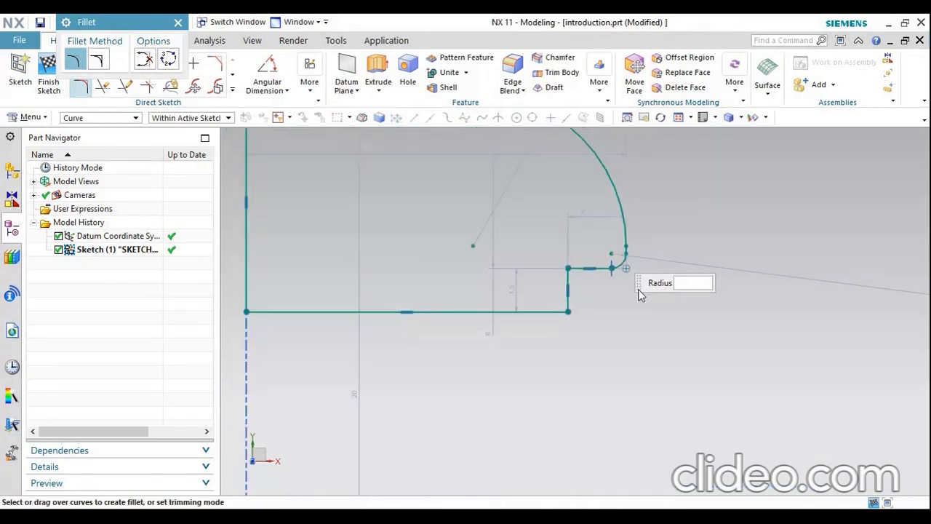
scroll(634, 291, "down", 1)
scroll(604, 284, "up", 1)
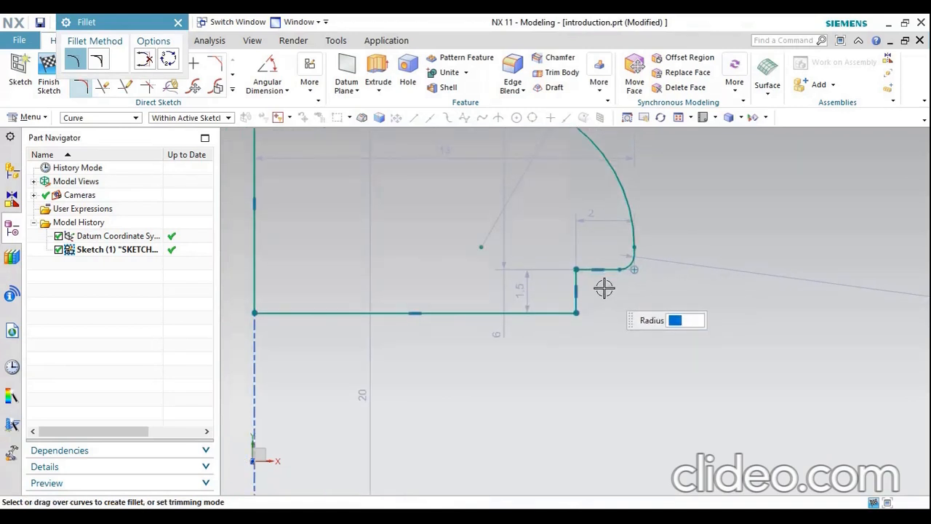
scroll(605, 289, "down", 1)
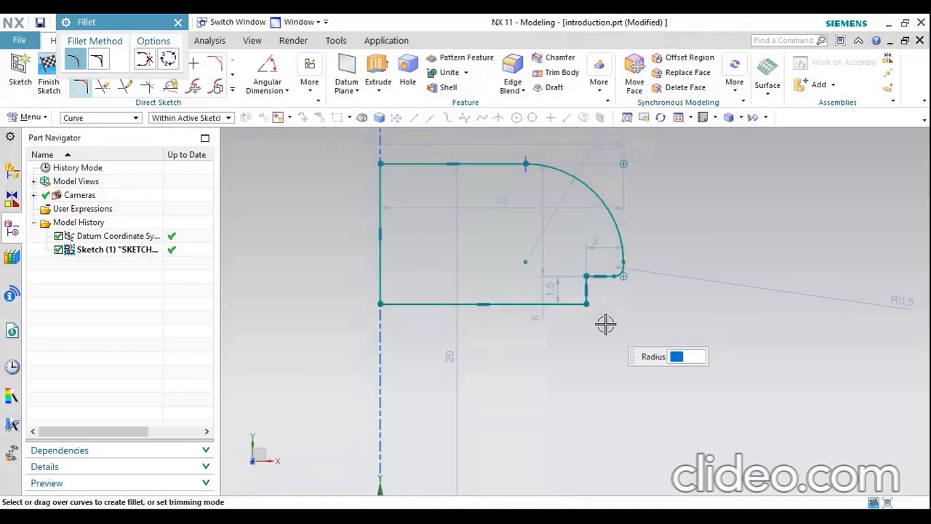
middle_click(605, 324)
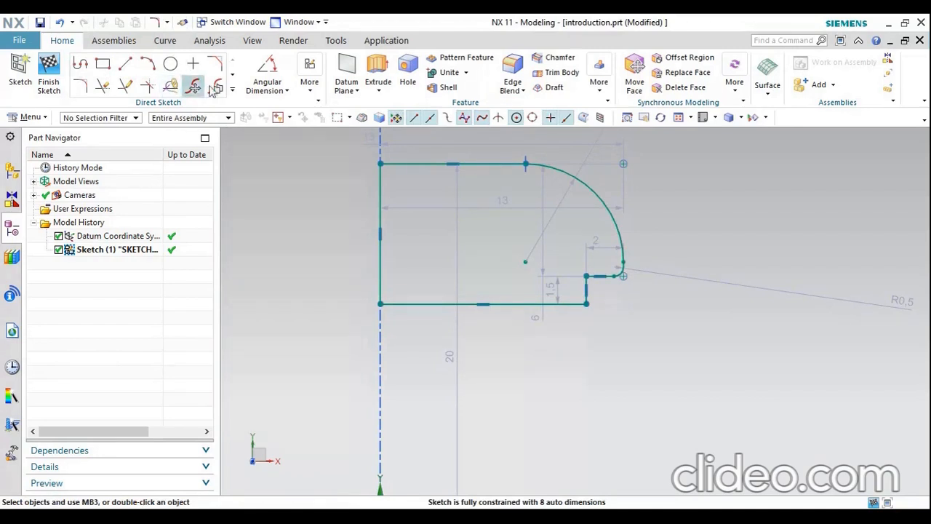
Offset the whole closed profile inward by 1 mm as a single dimensioned copy
left_click(232, 89)
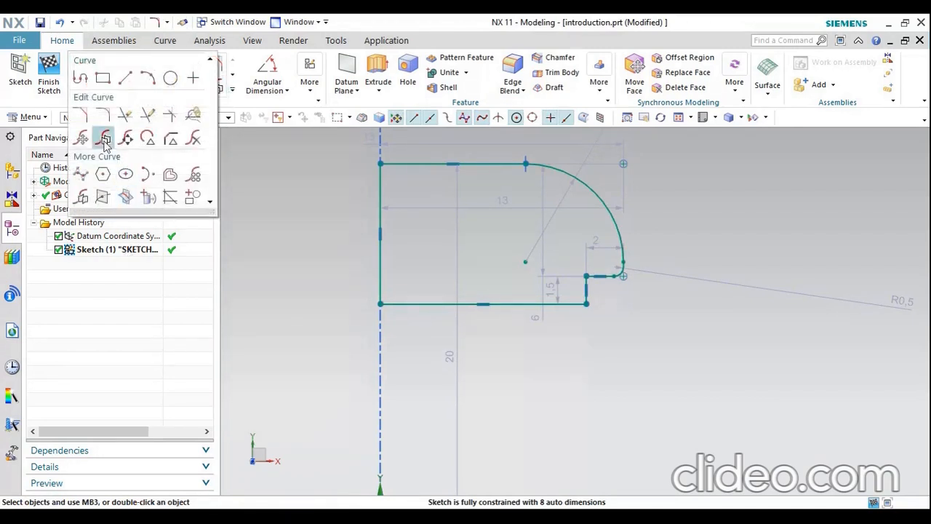
left_click(170, 175)
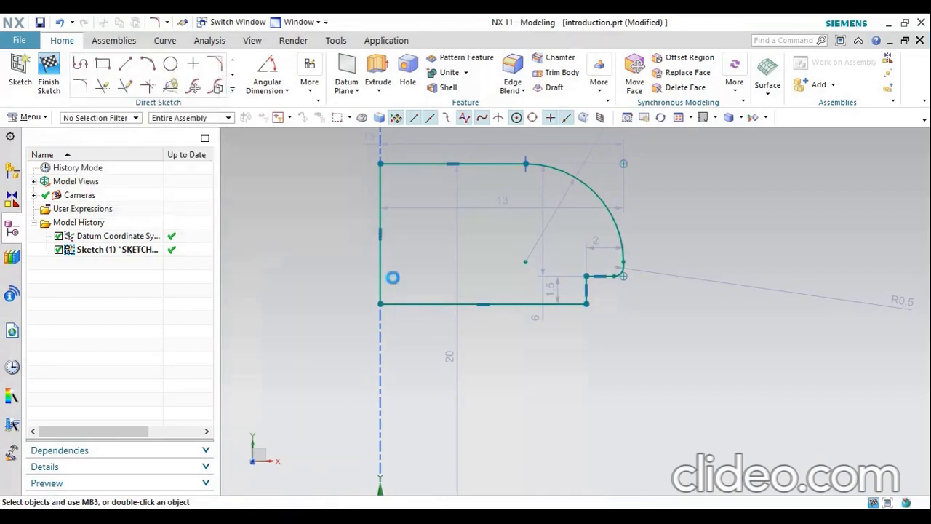
left_click(487, 305)
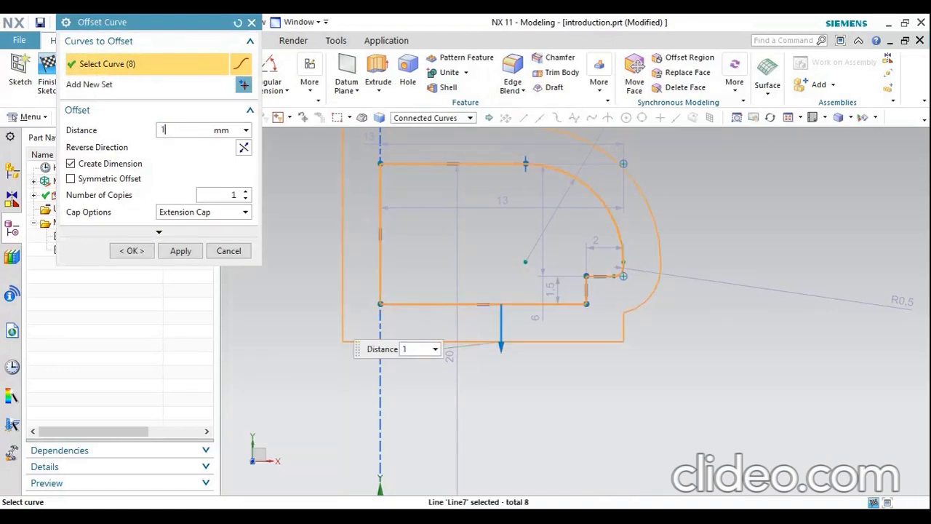
key("Return")
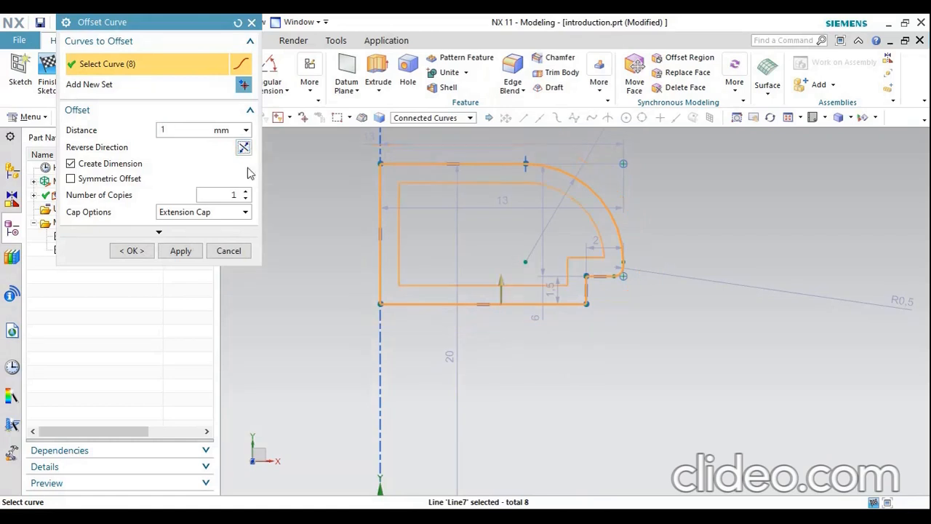
left_click(131, 250)
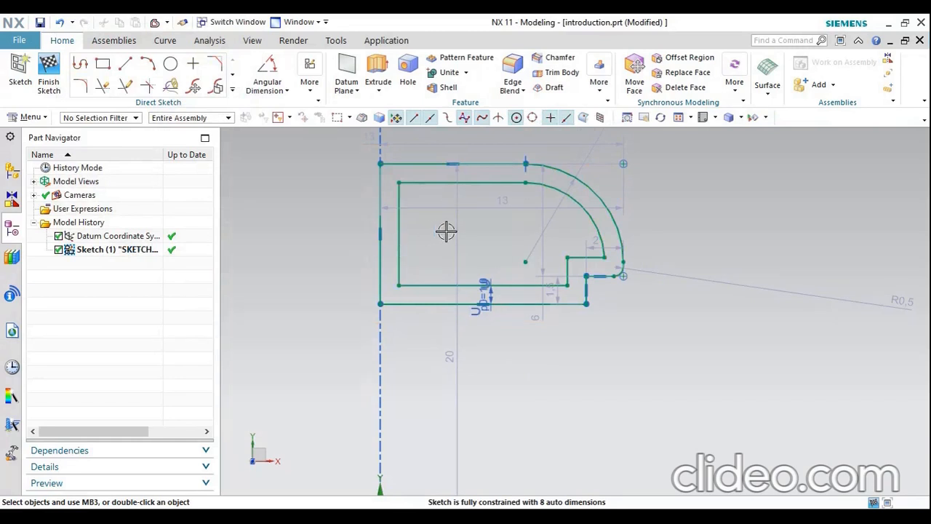
Mirror both the inner and outer profile outlines about the sketch's vertical Y-axis
scroll(548, 249, "down", 1)
scroll(491, 240, "down", 1)
scroll(460, 234, "up", 1)
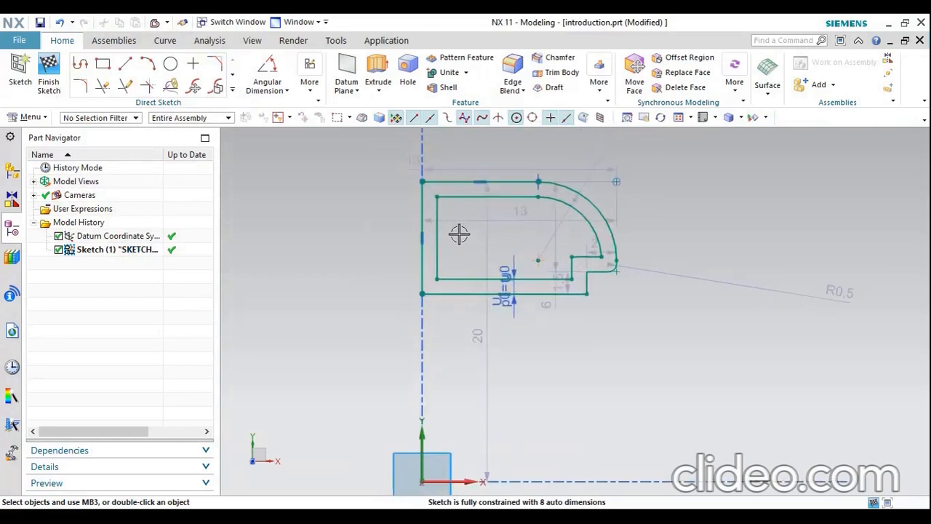
left_click(232, 88)
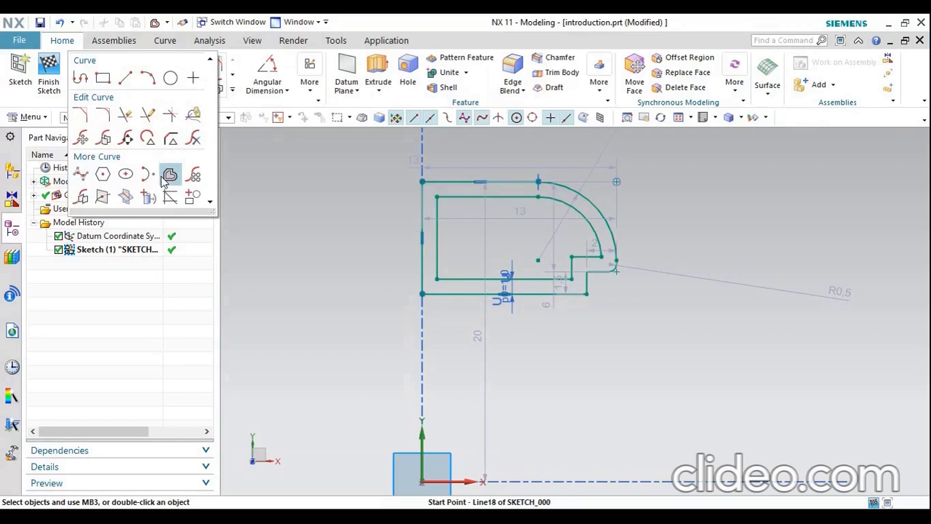
left_click(84, 198)
left_click(566, 196)
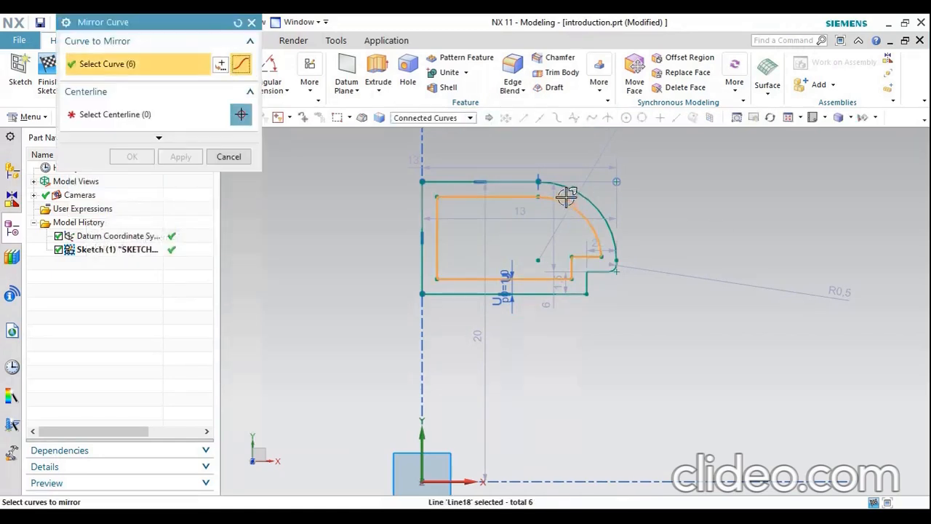
left_click(565, 186)
left_click(203, 117)
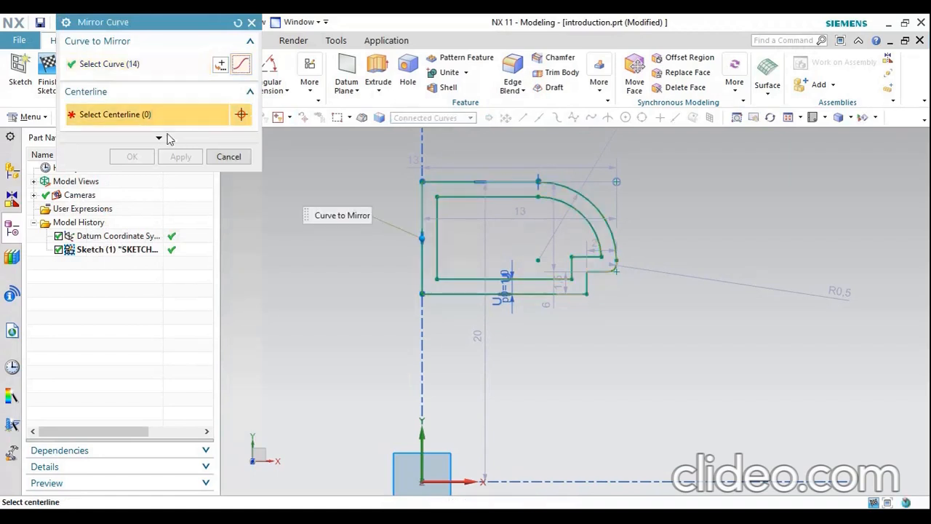
left_click(424, 437)
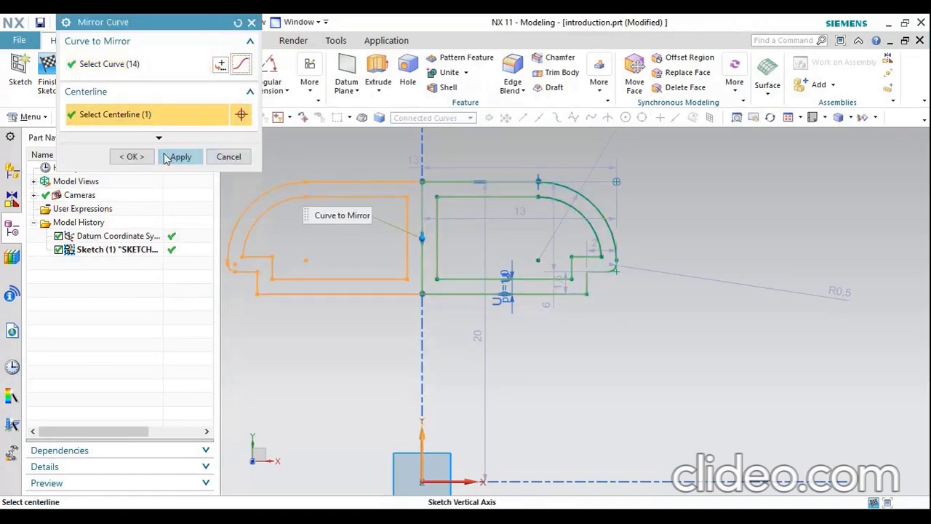
left_click(131, 156)
Trim away the three vertical lines separating the two mirrored inner outlines, using one Quick Trim stroke across the centre
scroll(680, 298, "down", 1)
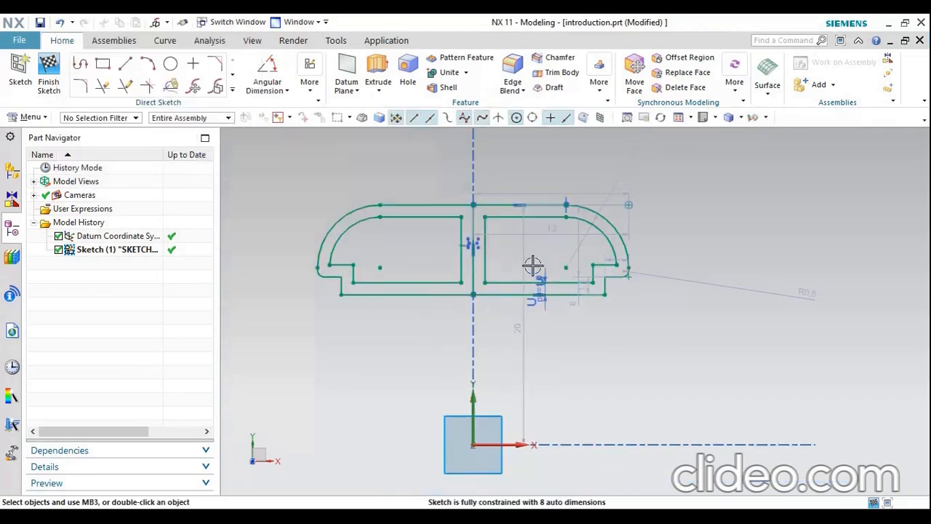
scroll(466, 238, "up", 1)
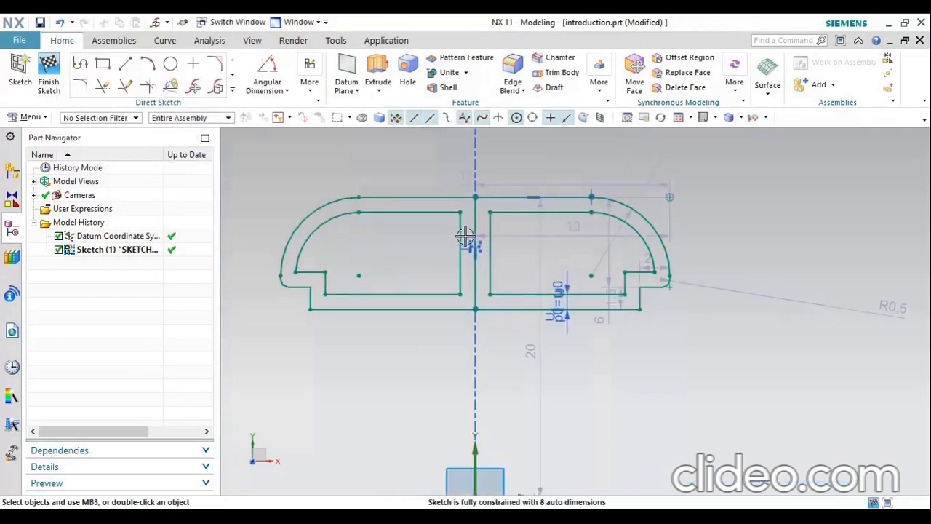
left_click(102, 86)
left_click_drag(513, 250, 437, 249)
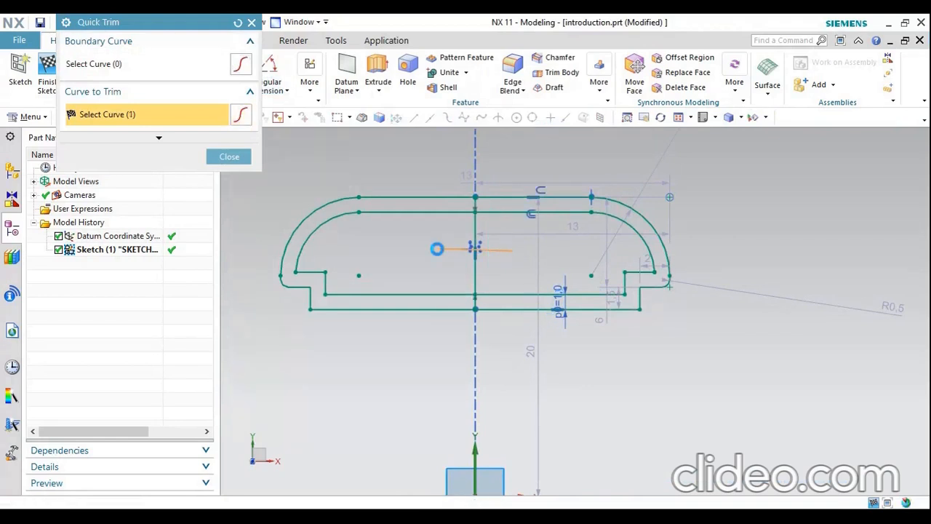
Trim the short vertical stubs on the Y-axis between the inner and outer outlines, at both the upper and lower walls
scroll(478, 218, "up", 3)
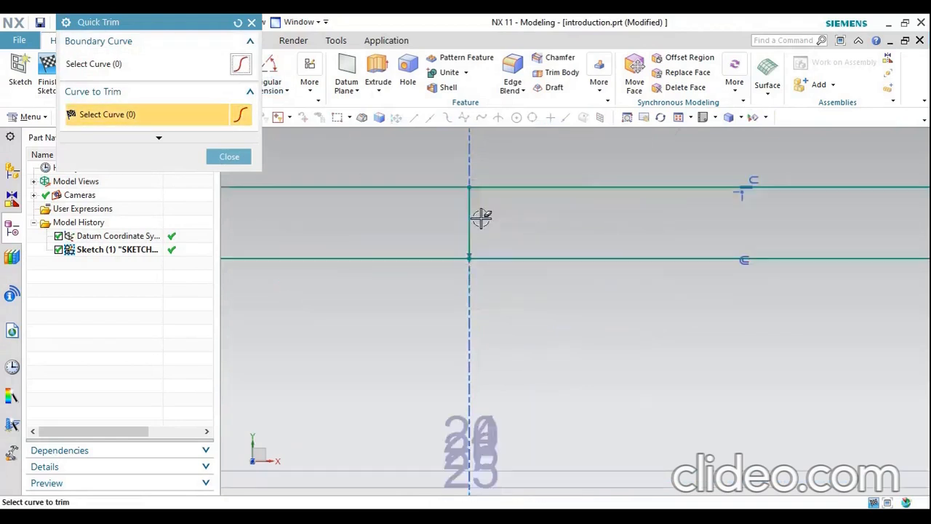
scroll(489, 233, "down", 5)
scroll(491, 234, "up", 5)
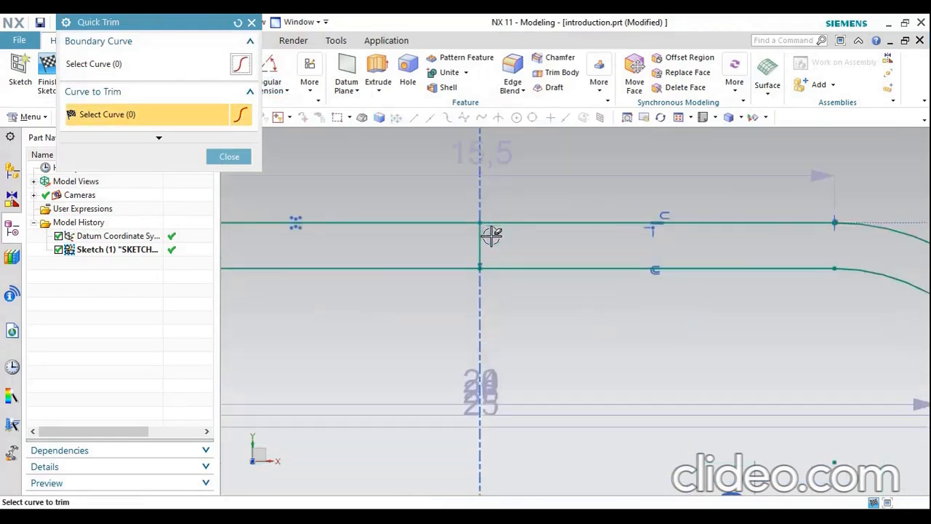
mouse_move(434, 238)
left_mouse_down()
mouse_move(512, 240)
mouse_move(515, 189)
left_mouse_up()
scroll(515, 187, "down", 4)
scroll(511, 347, "up", 2)
scroll(511, 347, "up", 2)
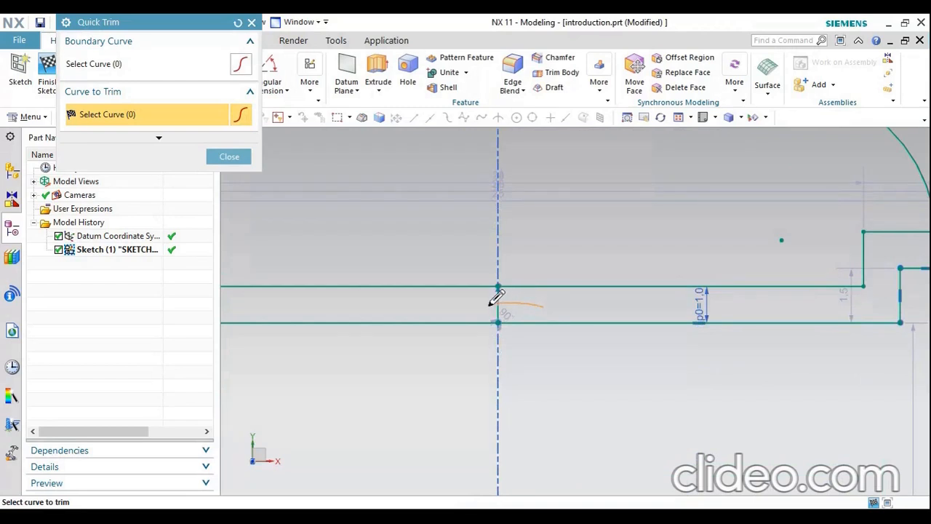
scroll(484, 301, "down", 5)
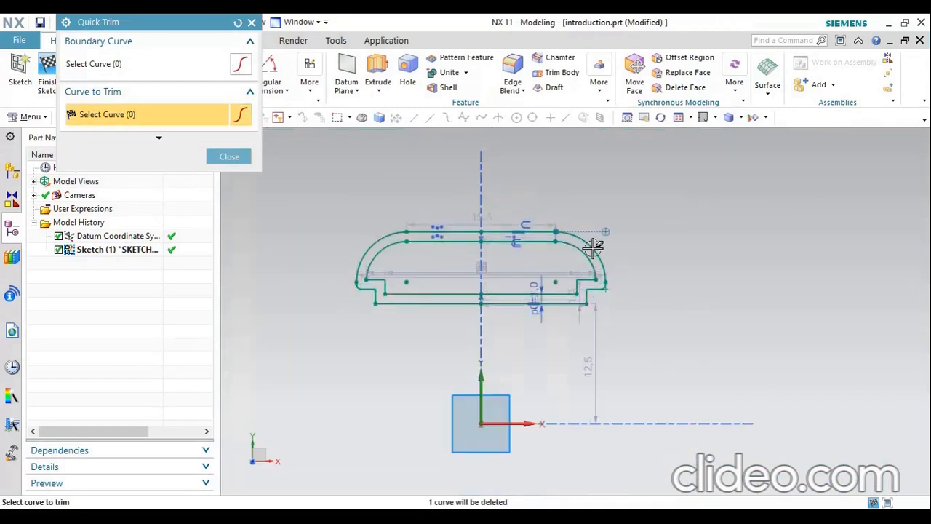
left_click(233, 158)
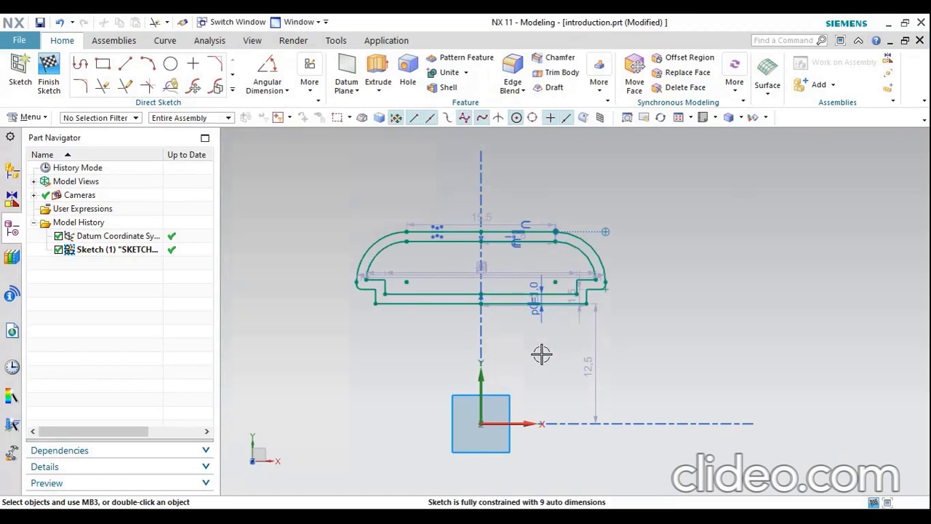
Revolve the mirrored inner and outer profile outlines 360 degrees about the X-axis through the origin, with Boolean set to None
left_click(384, 91)
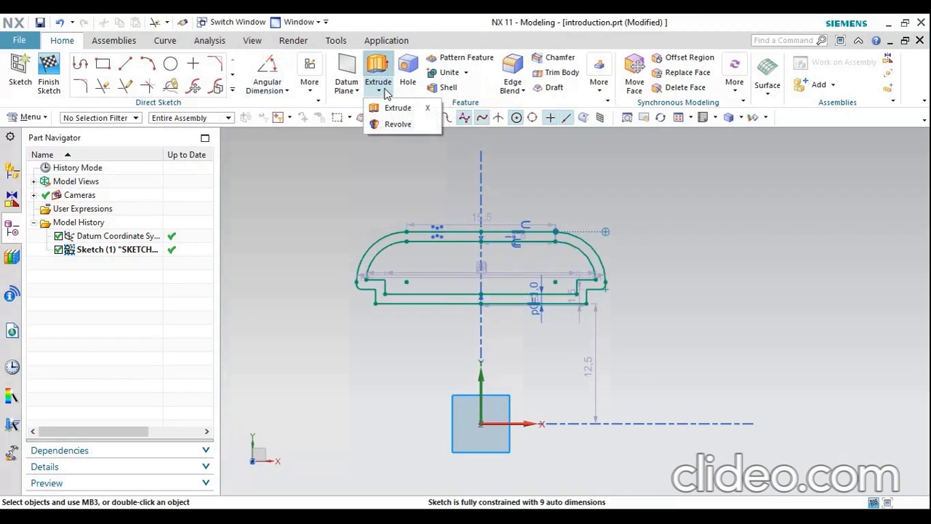
left_click(391, 124)
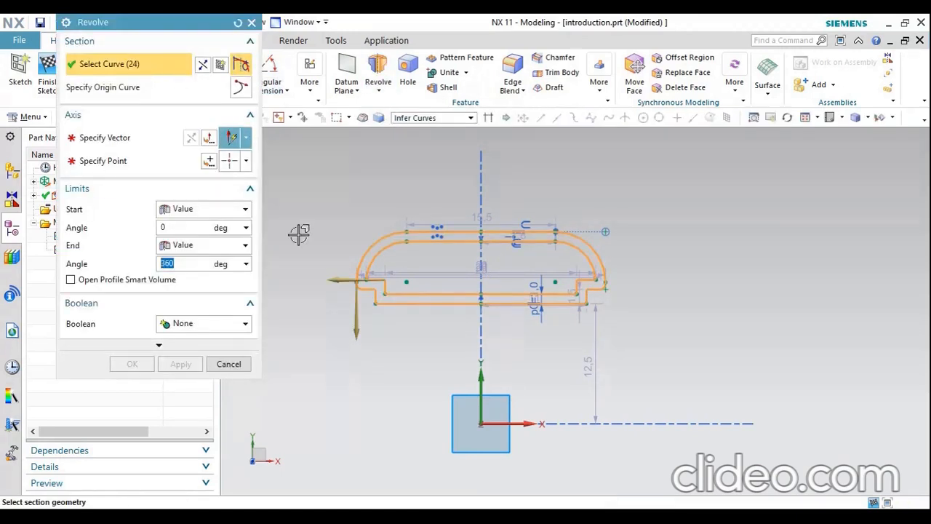
left_click(123, 144)
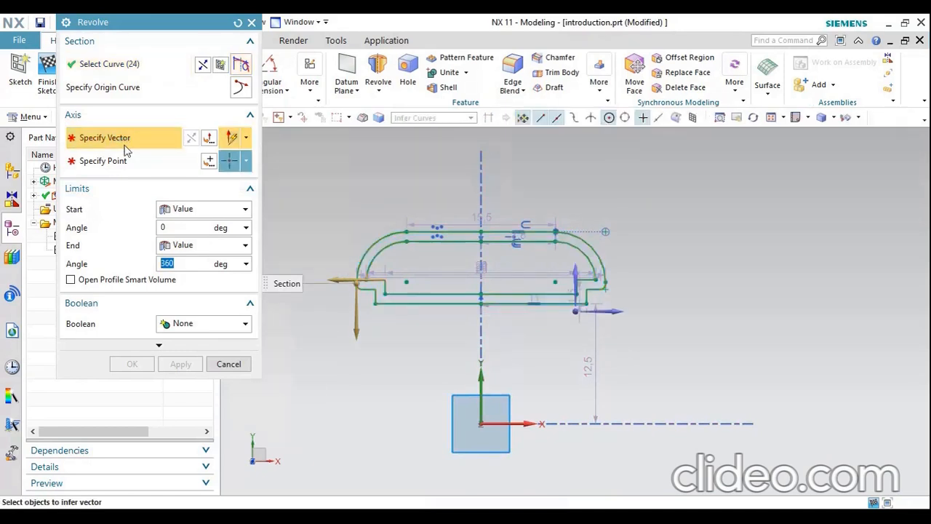
middle_click_drag(756, 351, 712, 354)
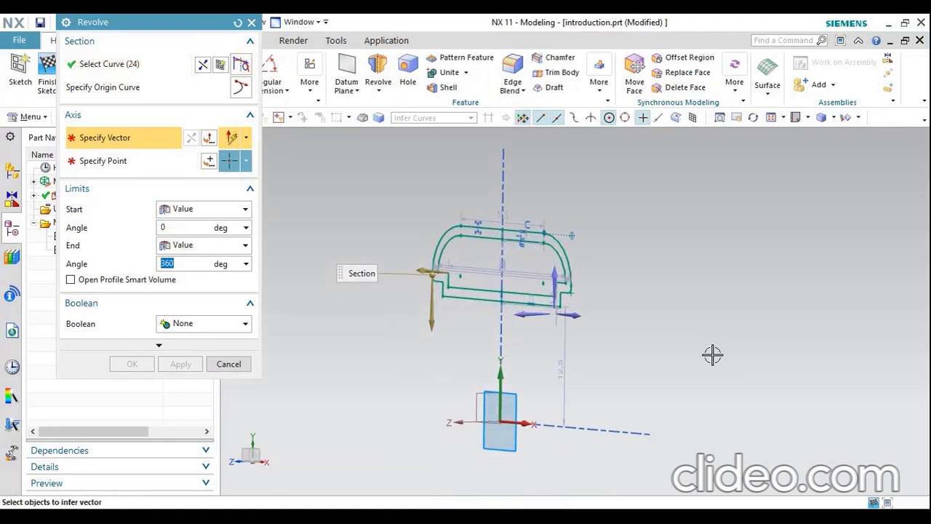
left_click(575, 317)
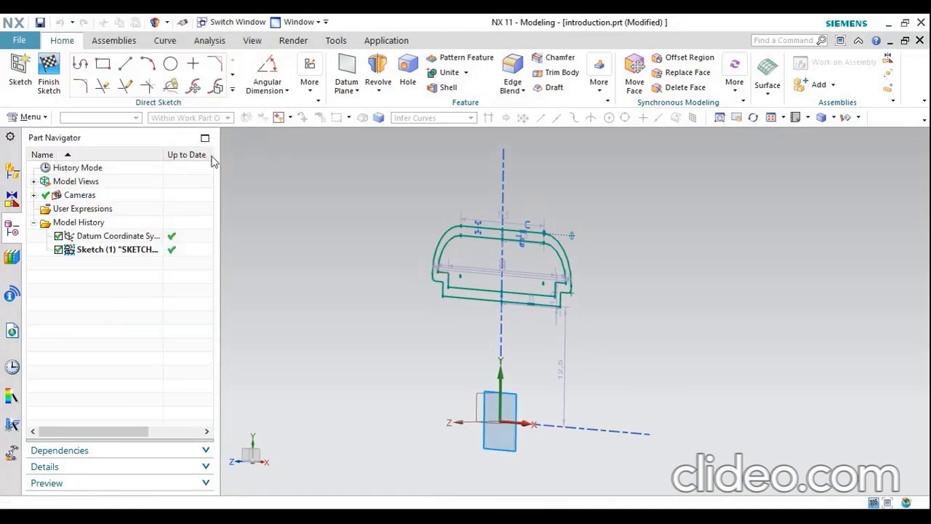
left_click(182, 292)
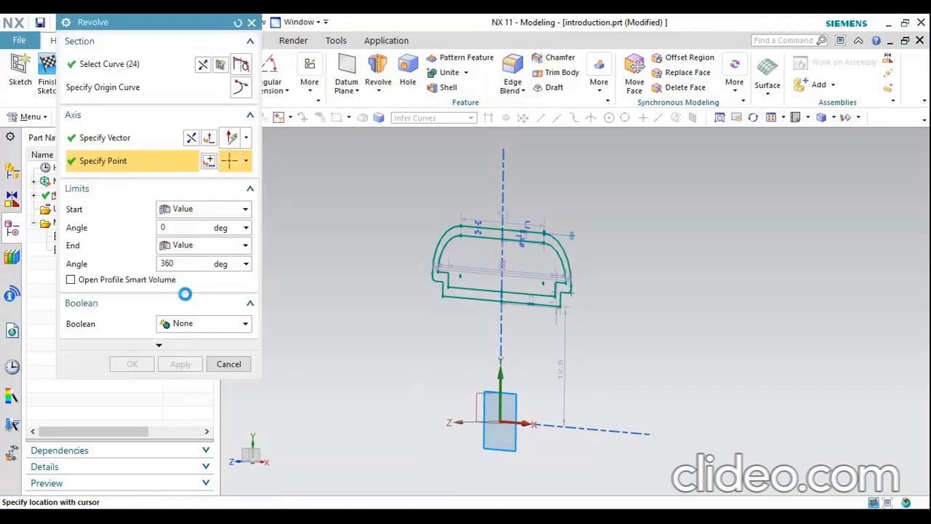
middle_click_drag(575, 291, 595, 292)
scroll(473, 283, "up", 5)
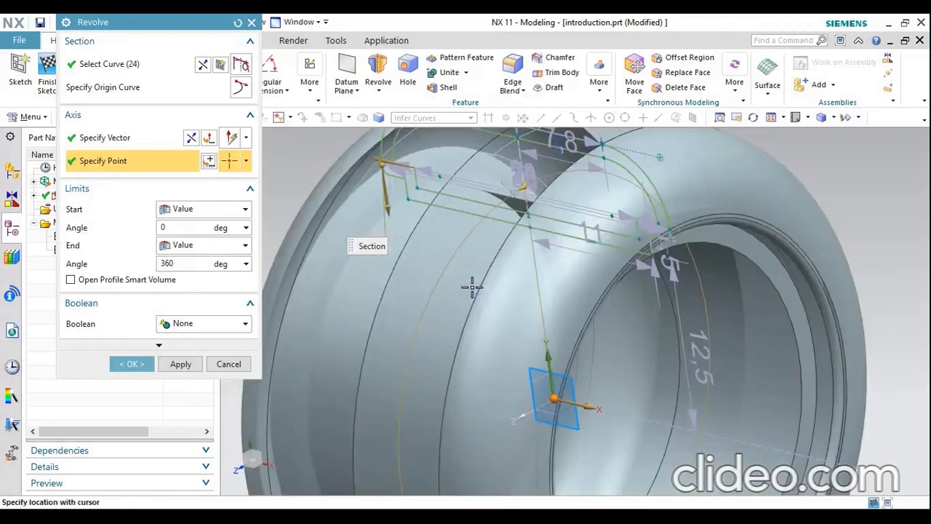
scroll(476, 289, "down", 4)
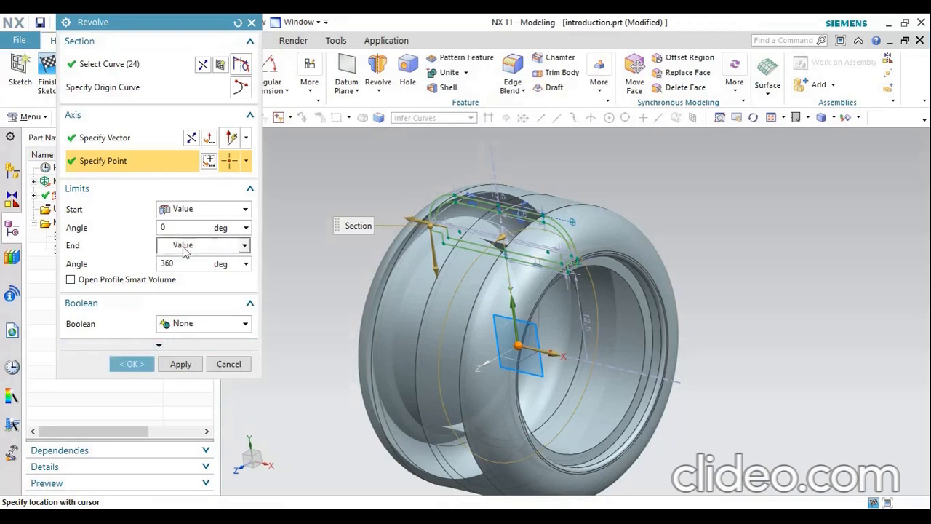
left_click(132, 364)
Examine the revolved ring's outer surface, rounded edges and stepped inner rim from several angles and distances
middle_click_drag(654, 327, 782, 362)
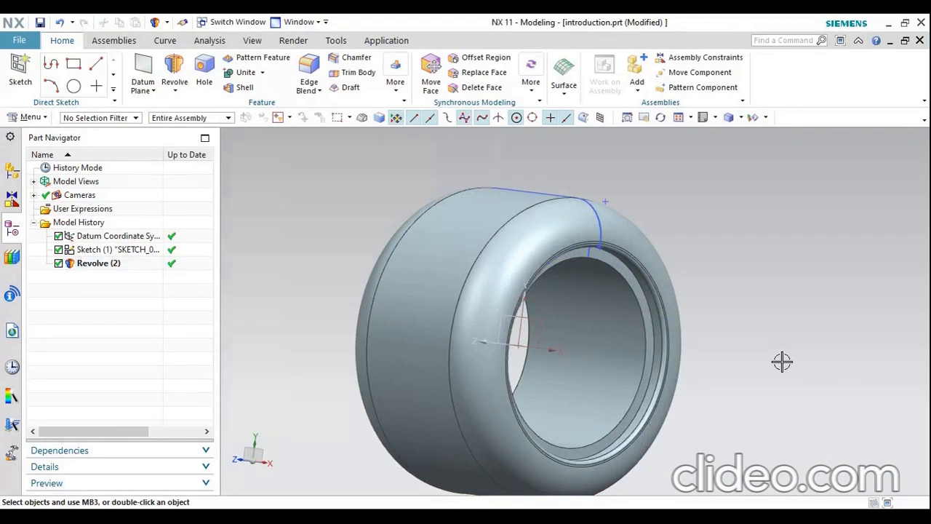
scroll(727, 262, "down", 2)
mouse_move(757, 248)
middle_mouse_down()
mouse_move(725, 254)
mouse_move(761, 243)
mouse_move(761, 257)
middle_mouse_up()
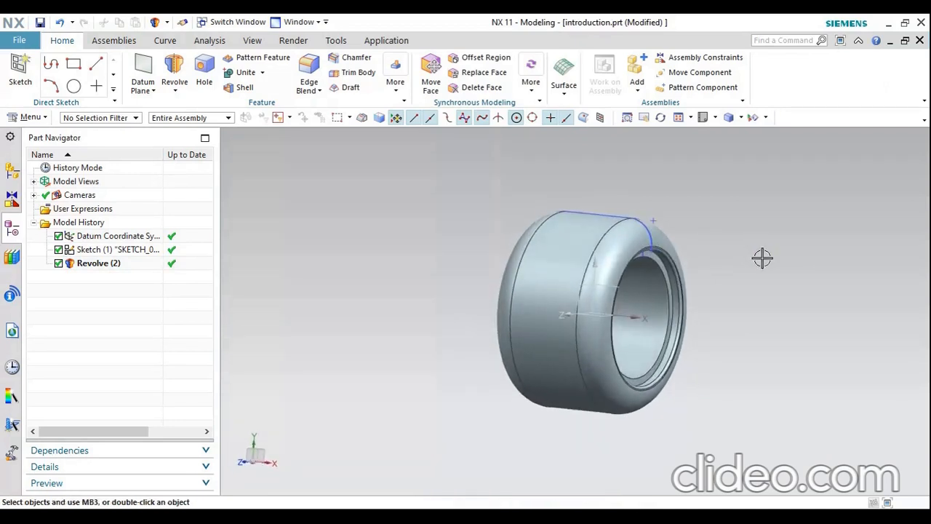
scroll(679, 218, "up", 1)
scroll(678, 218, "up", 1)
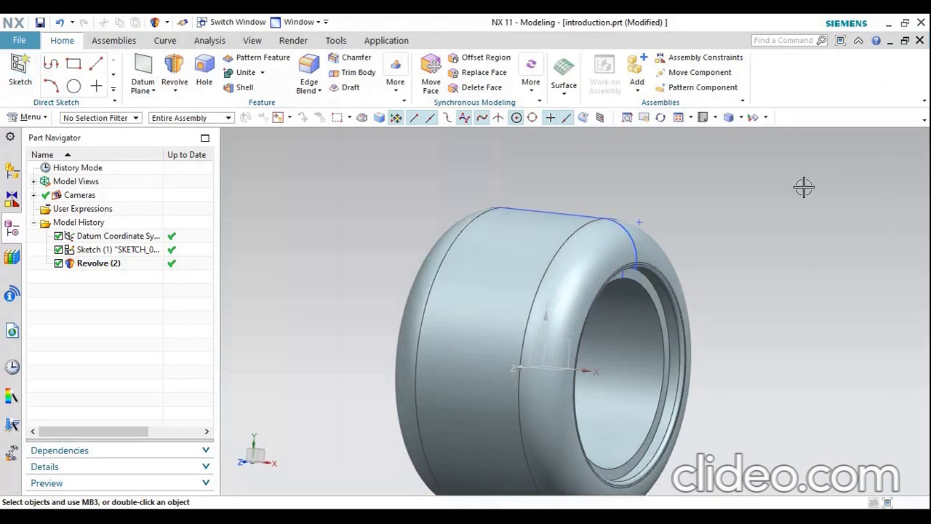
scroll(793, 192, "down", 1)
middle_click_drag(793, 209, 785, 224)
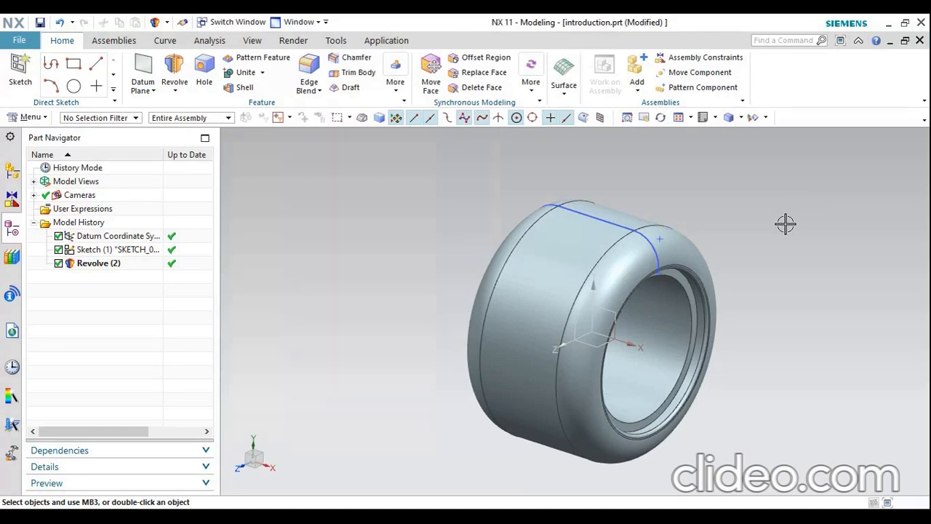
left_click(551, 474)
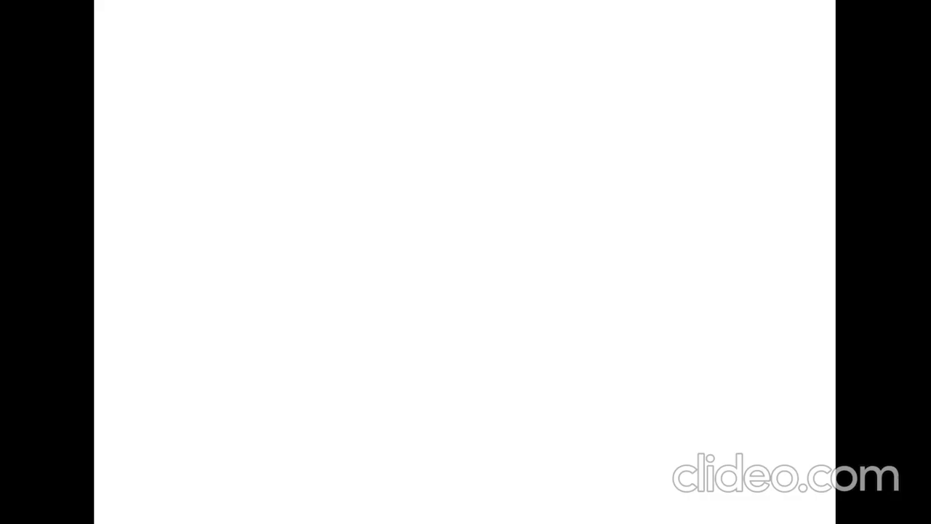